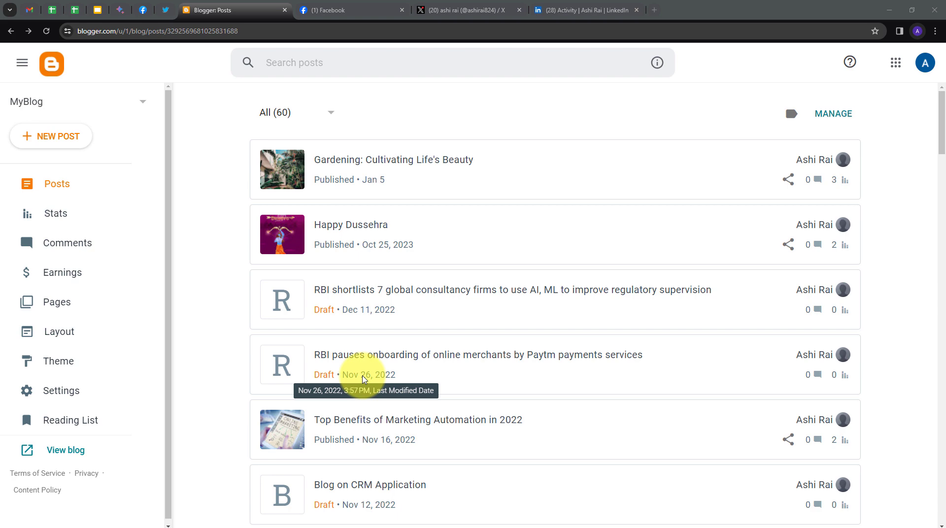
Review the Blogger post list and the Facebook, X and LinkedIn pages where blog posts are shared
{"action": "left_click", "coordinate": [335, 10]}
{"action": "left_click", "coordinate": [473, 10]}
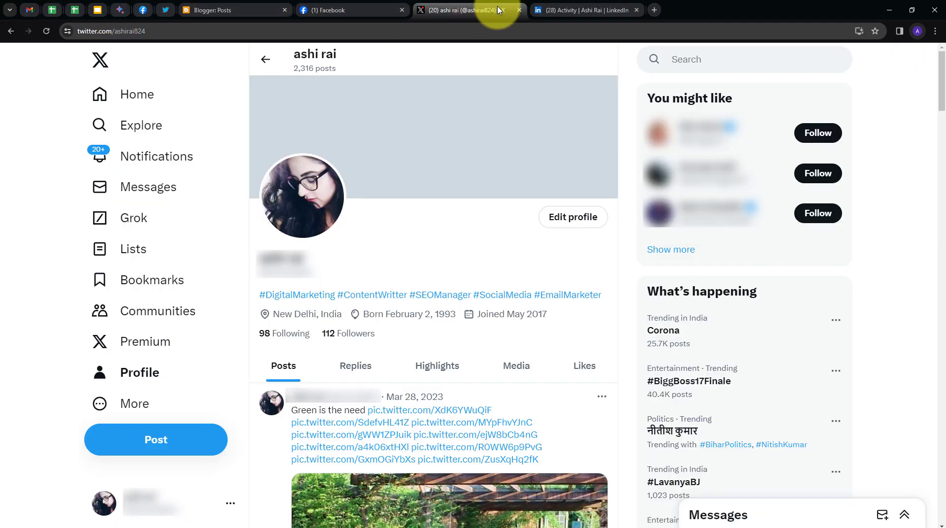
{"action": "left_click", "coordinate": [547, 10]}
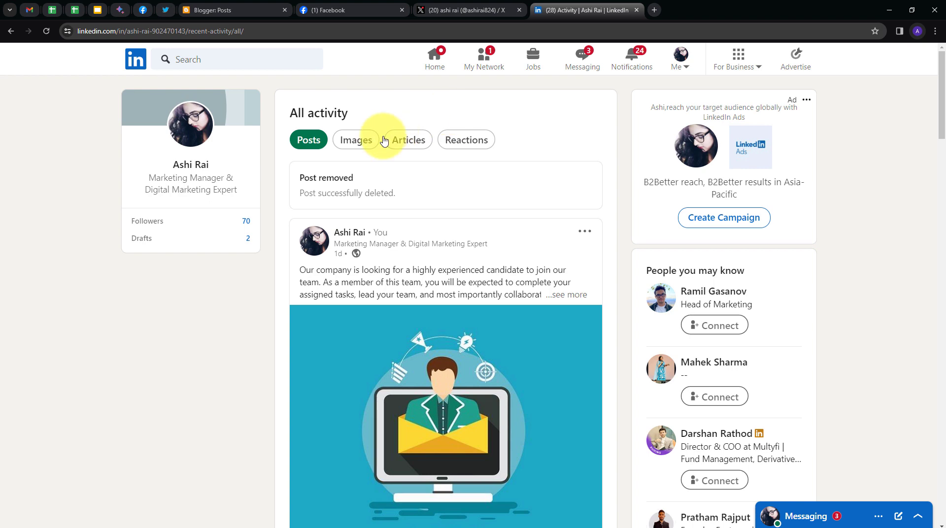
{"action": "left_click", "coordinate": [335, 10]}
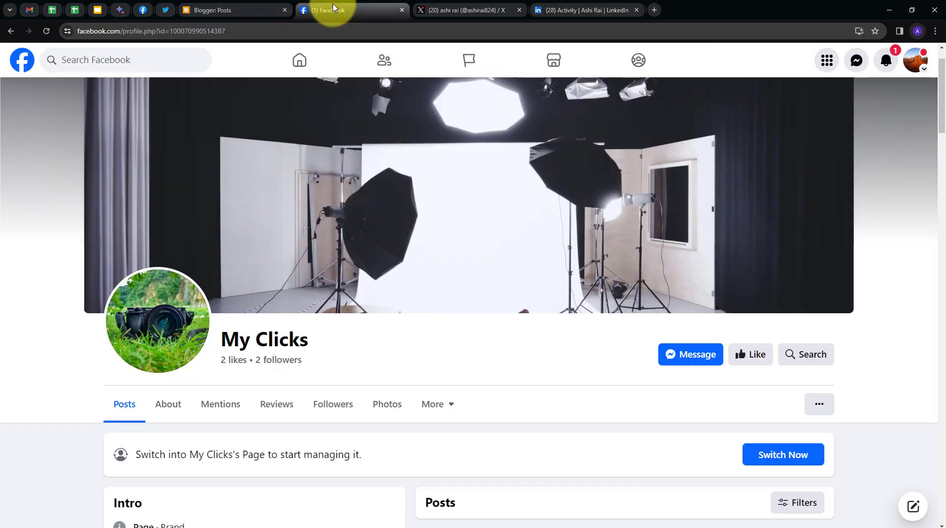
{"action": "left_click", "coordinate": [470, 9]}
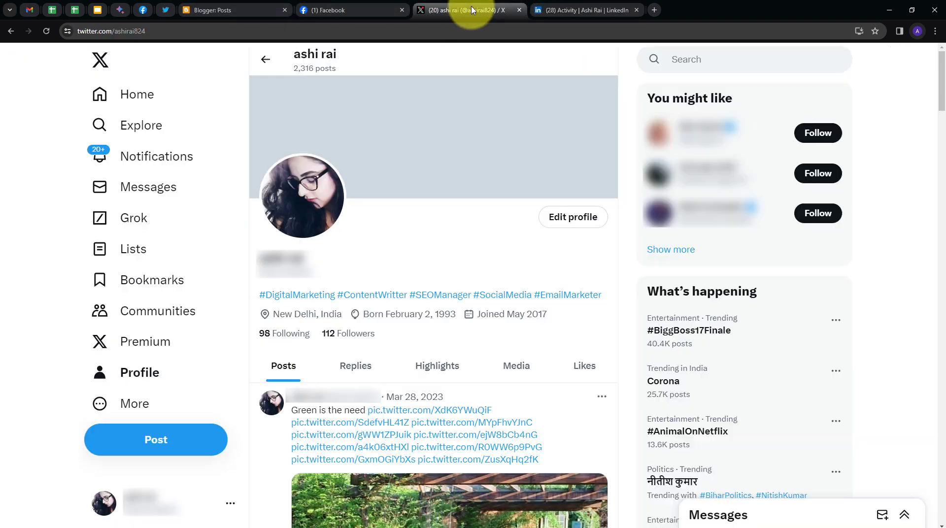
{"action": "left_click", "coordinate": [581, 11]}
{"action": "key", "text": "ctrl+8"}
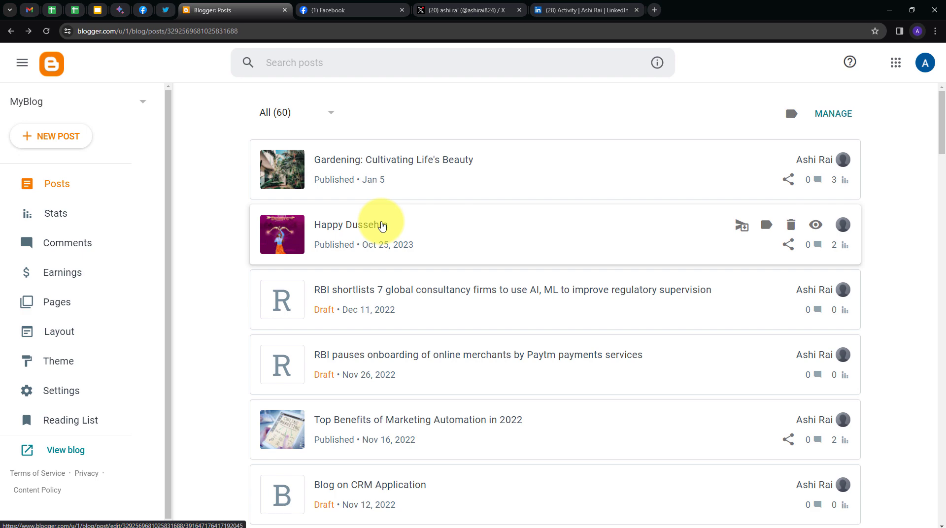
{"action": "left_click", "coordinate": [359, 9]}
{"action": "left_click", "coordinate": [476, 7]}
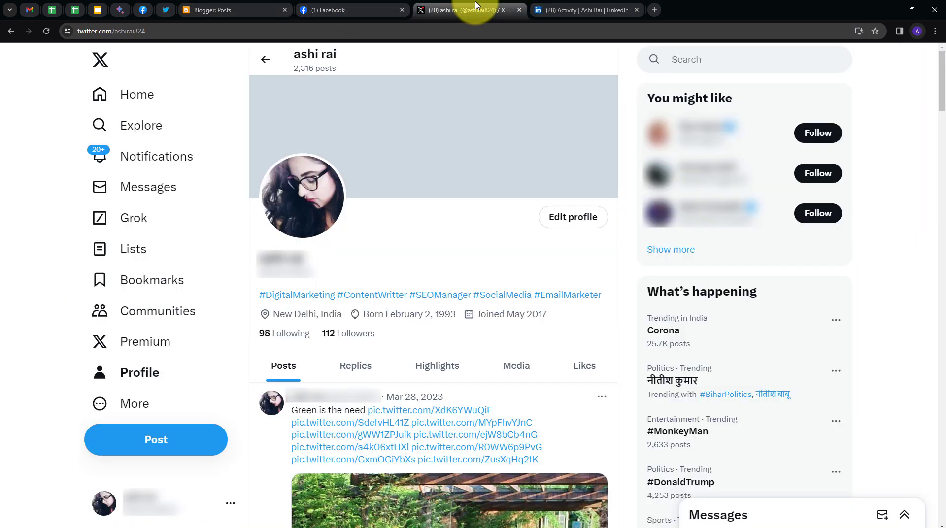
{"action": "left_click", "coordinate": [596, 9]}
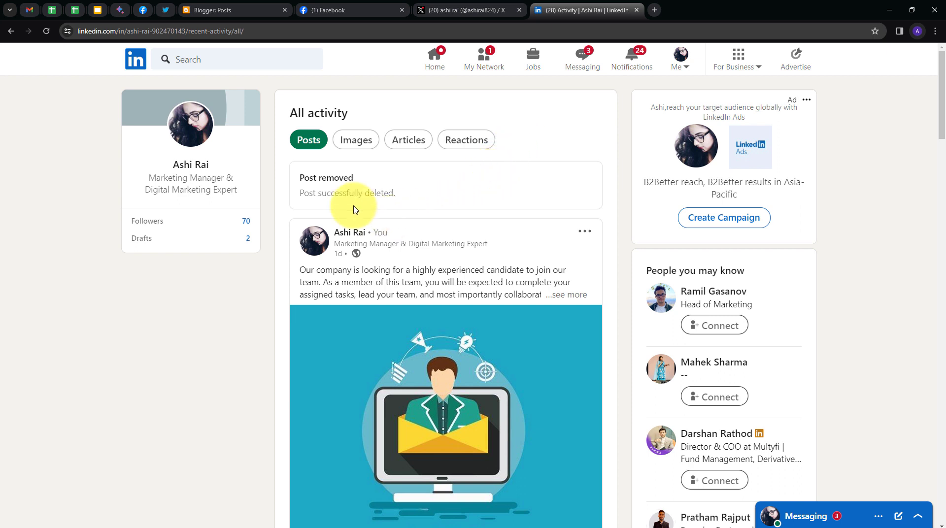
{"action": "left_click", "coordinate": [252, 6]}
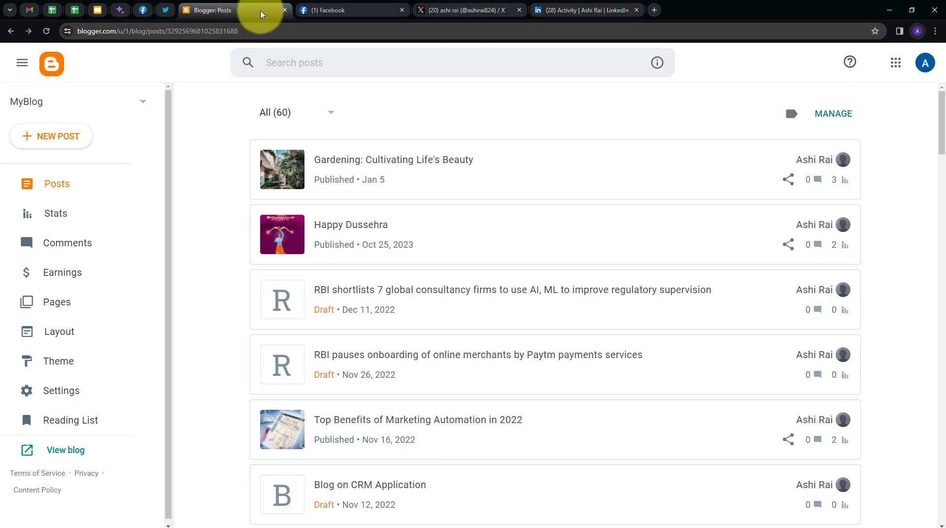
{"action": "left_click", "coordinate": [311, 10]}
{"action": "left_click", "coordinate": [437, 13]}
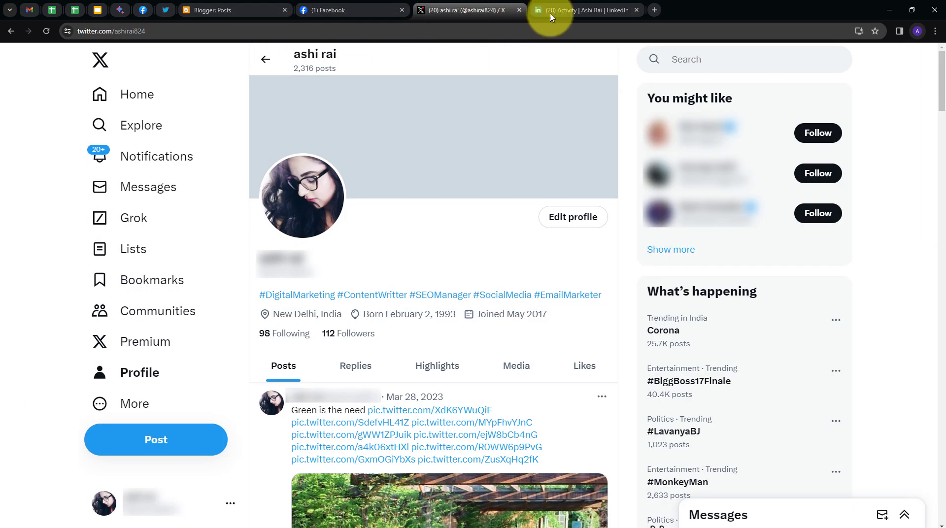
{"action": "left_click", "coordinate": [566, 11]}
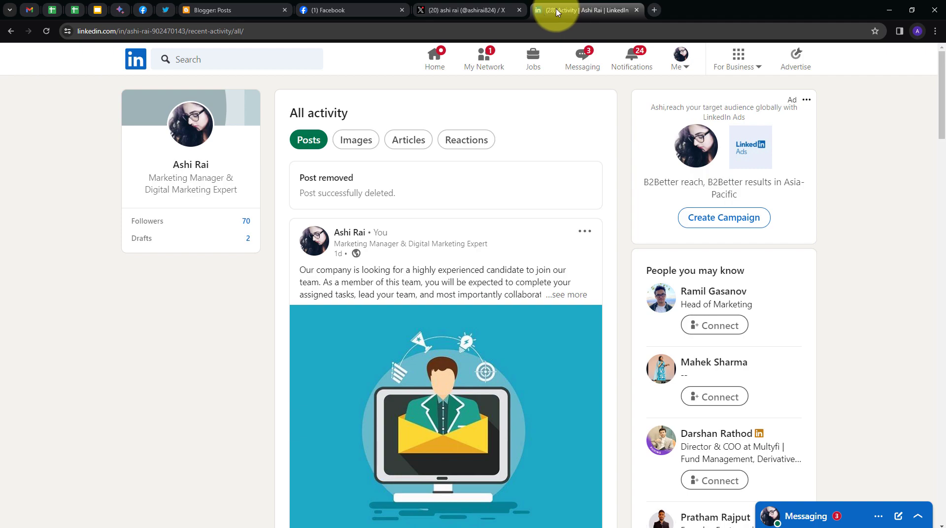
Open pabbly.com in a new browser tab, sign in, and access Pabbly Connect
{"action": "left_click", "coordinate": [654, 10]}
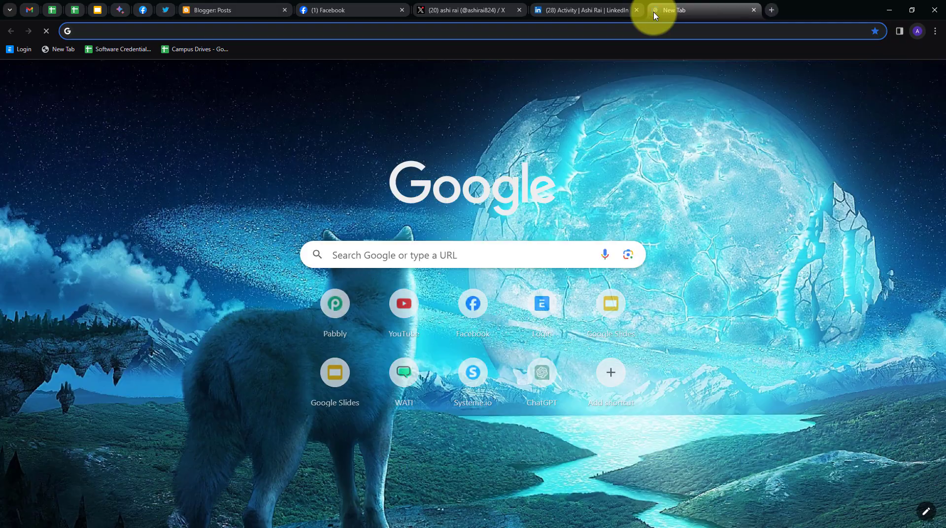
{"action": "type", "text": "pabbl"}
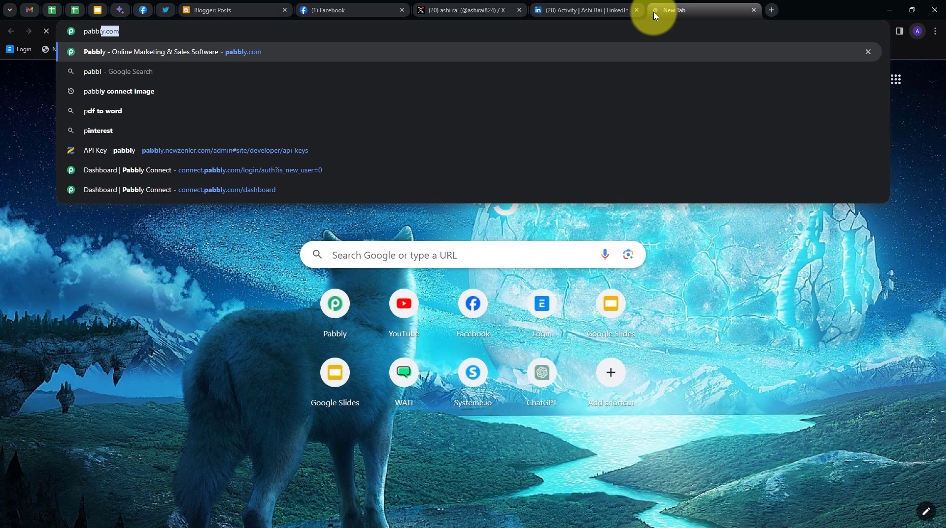
{"action": "key", "text": "Return"}
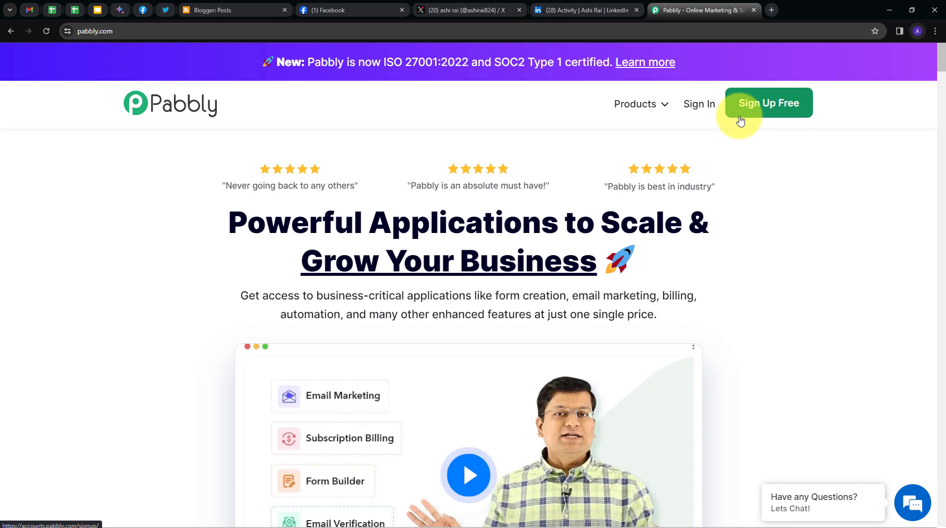
{"action": "left_click", "coordinate": [698, 116]}
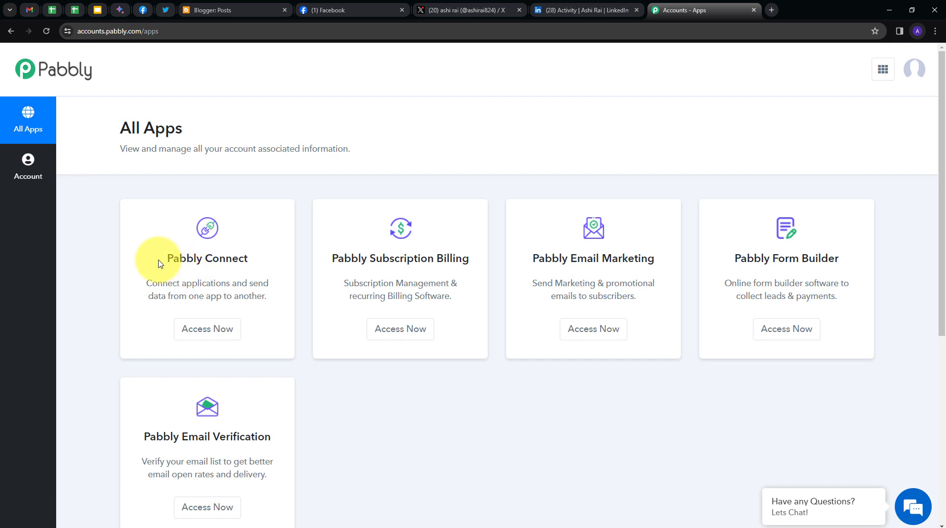
{"action": "left_click", "coordinate": [195, 327]}
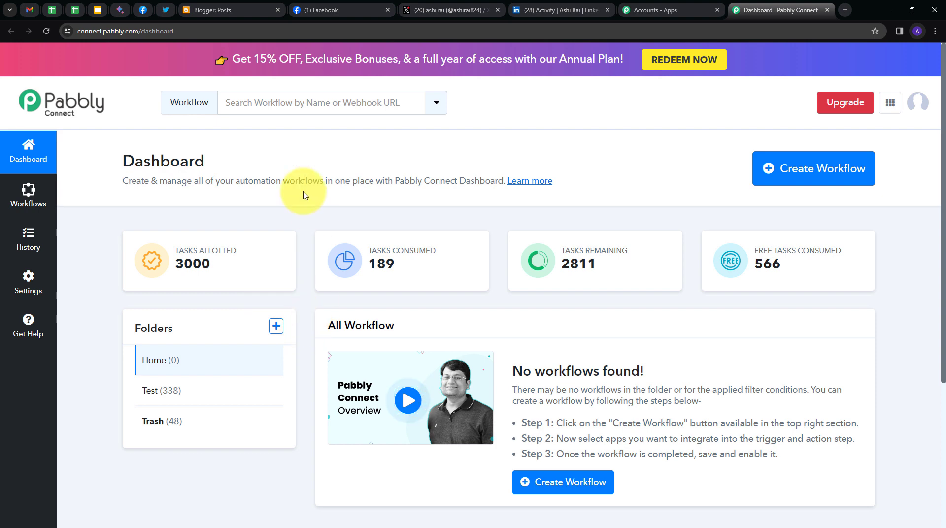
Create a workflow named "Auto-Share Your Blog Posts on Facebook, X & LinkedIn" in the Home folder
{"action": "left_click", "coordinate": [804, 180]}
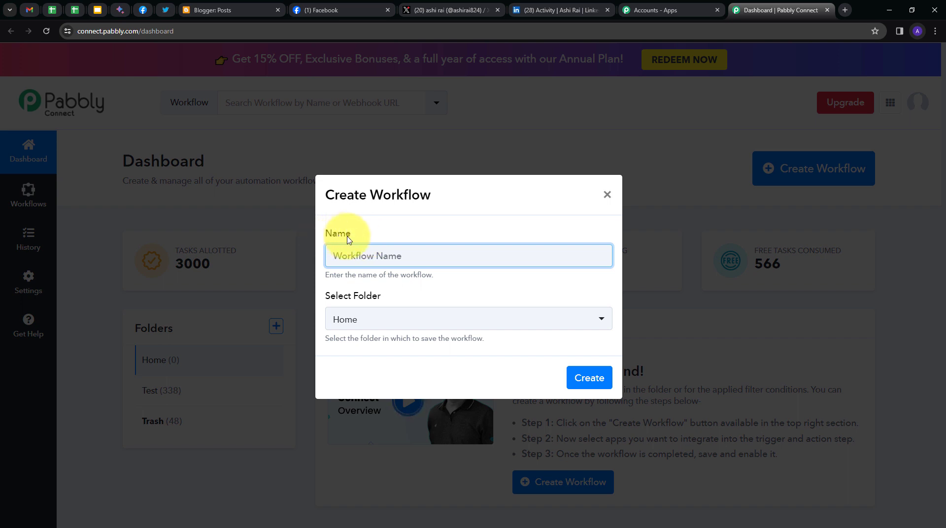
{"action": "type", "text": "Auto-Share Your Blog Posts on Facebook, X & LinkedIn"}
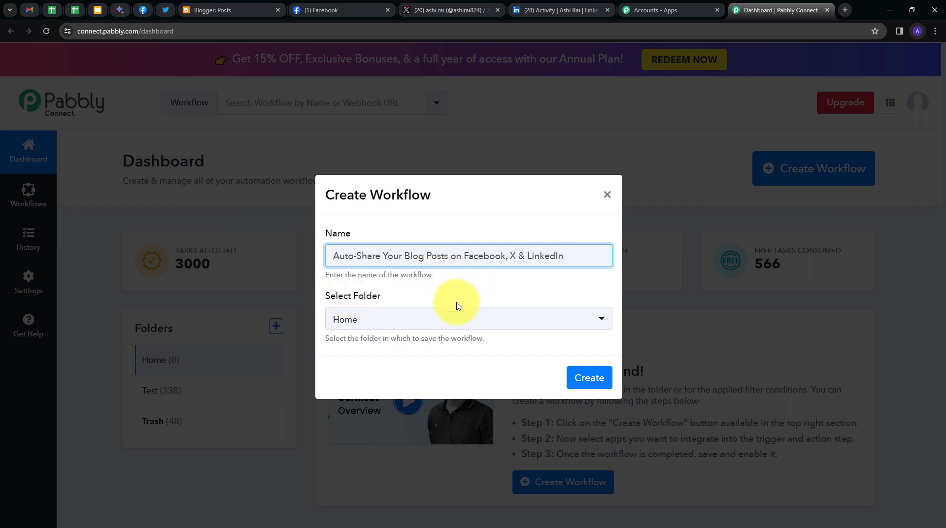
{"action": "left_click", "coordinate": [393, 320]}
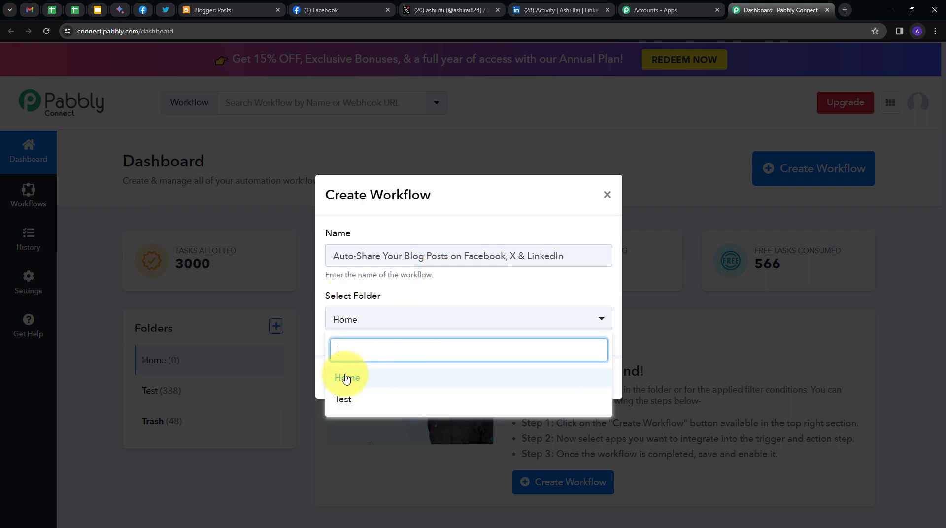
{"action": "left_click", "coordinate": [397, 369]}
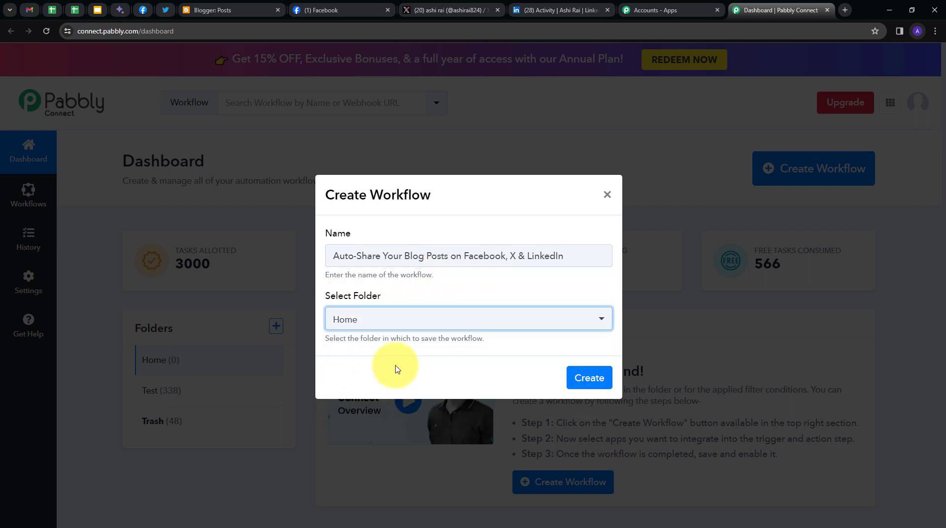
{"action": "left_click", "coordinate": [577, 379]}
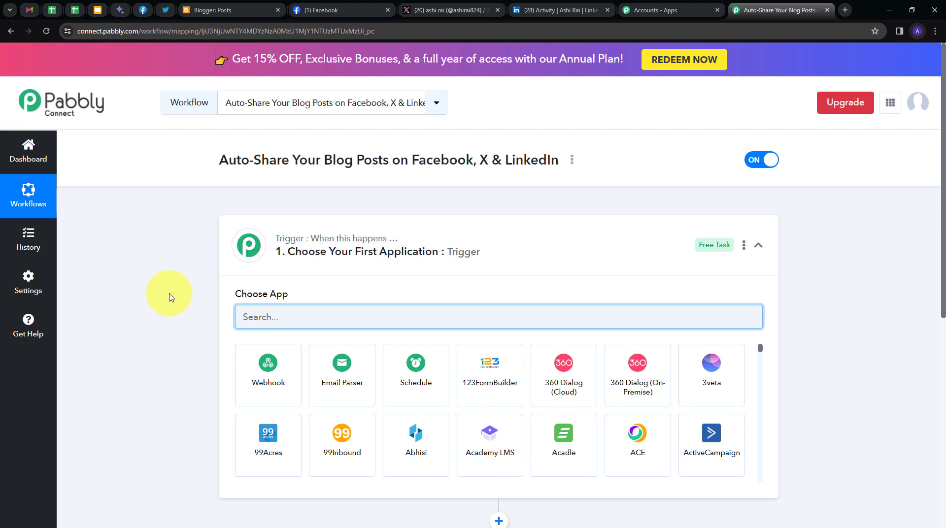
Set the workflow's trigger to Google Blogger with the New Post Added event
{"action": "scroll", "coordinate": [291, 276], "scroll_direction": "down", "scroll_amount": 4}
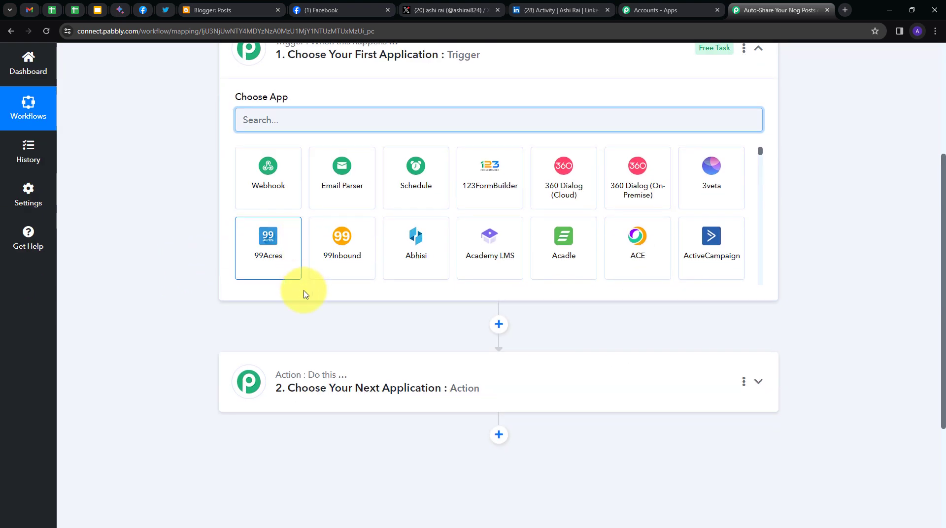
{"action": "scroll", "coordinate": [192, 297], "scroll_direction": "up", "scroll_amount": 1}
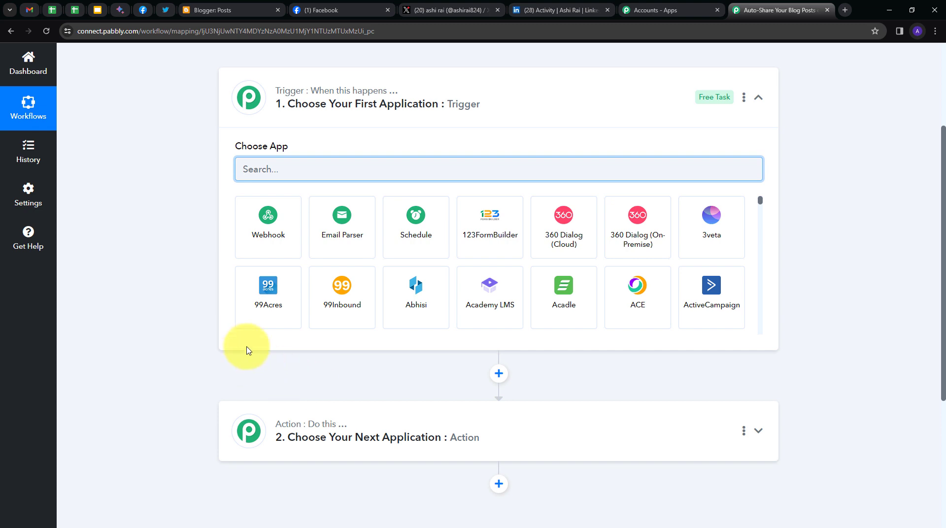
{"action": "mouse_move", "coordinate": [283, 95]}
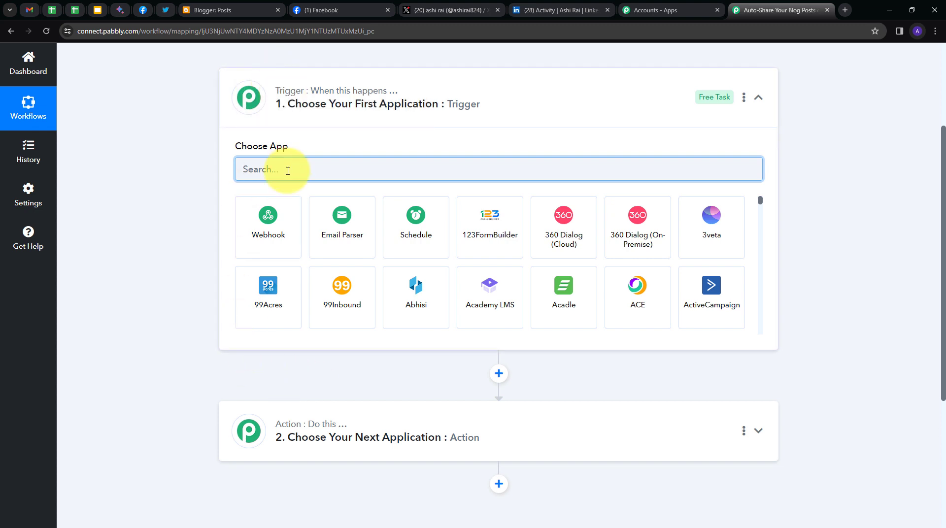
{"action": "type", "text": "goo"}
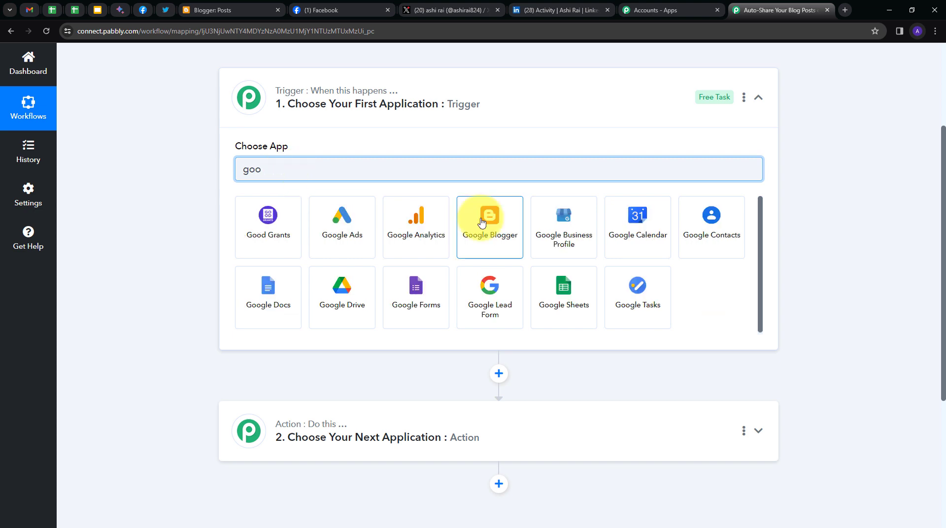
{"action": "left_click", "coordinate": [482, 223]}
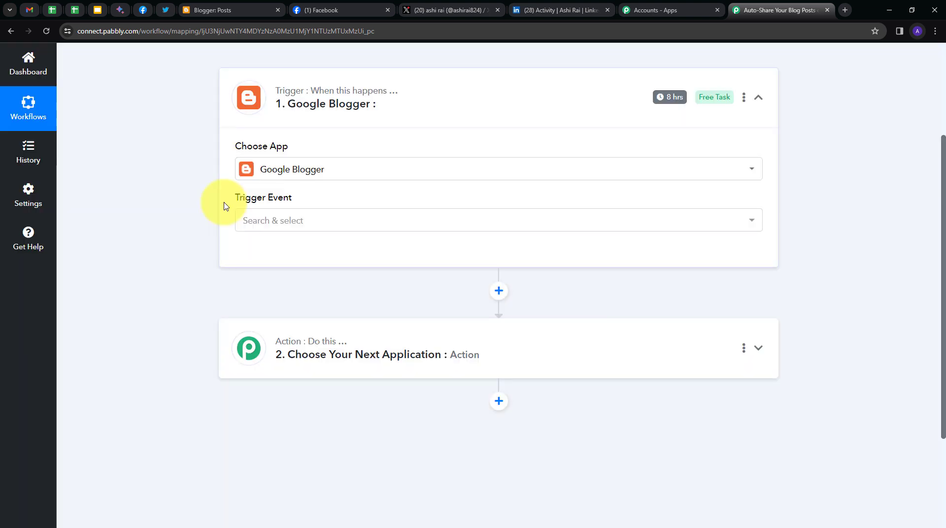
{"action": "left_click", "coordinate": [369, 221]}
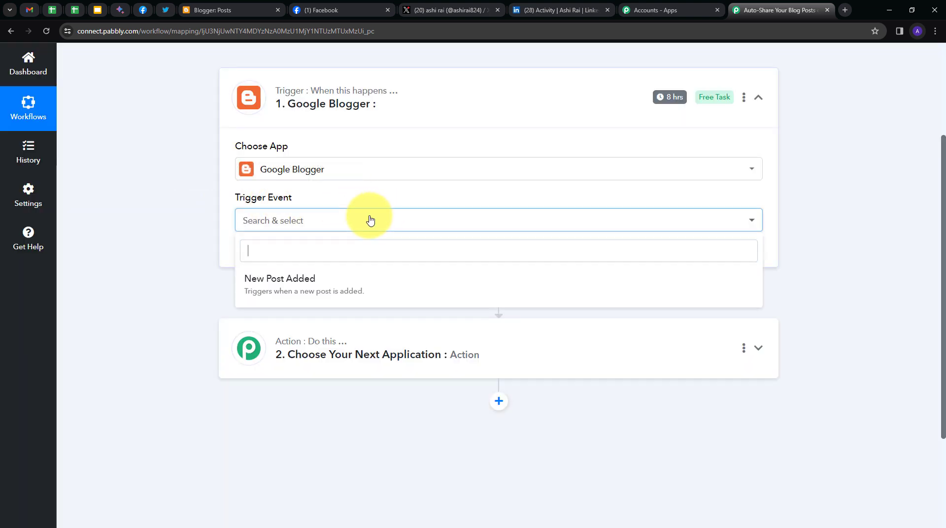
{"action": "left_click", "coordinate": [269, 280]}
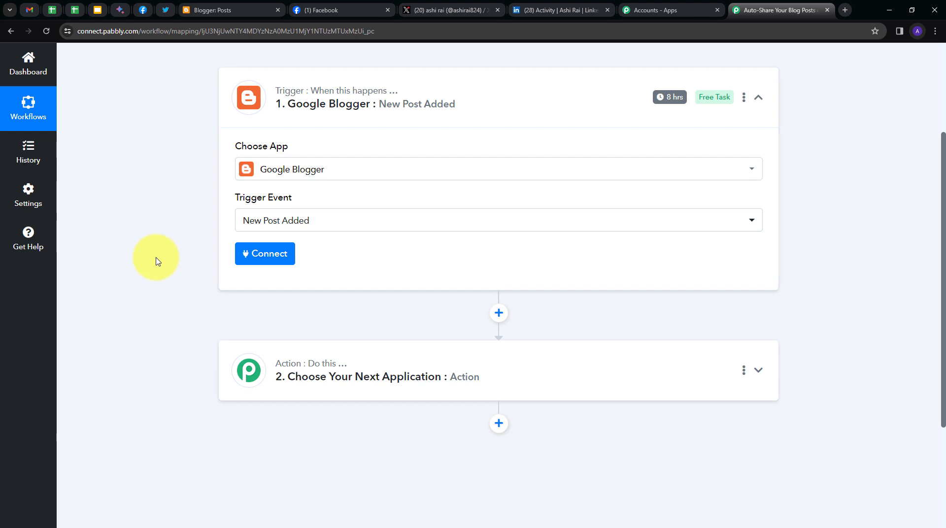
Add a new Google Blogger connection to the trigger and authorize Pabbly Connect's access through Google sign-in
{"action": "left_click", "coordinate": [270, 257]}
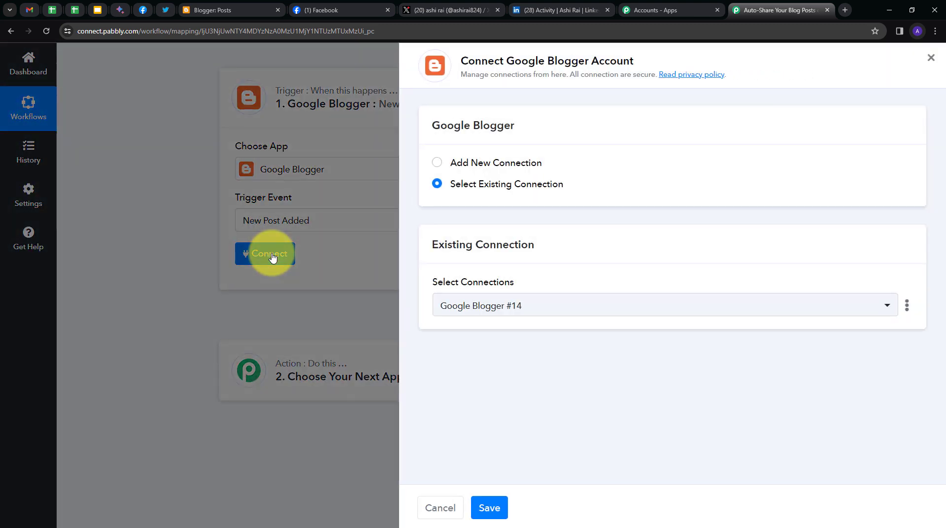
{"action": "left_click", "coordinate": [463, 168]}
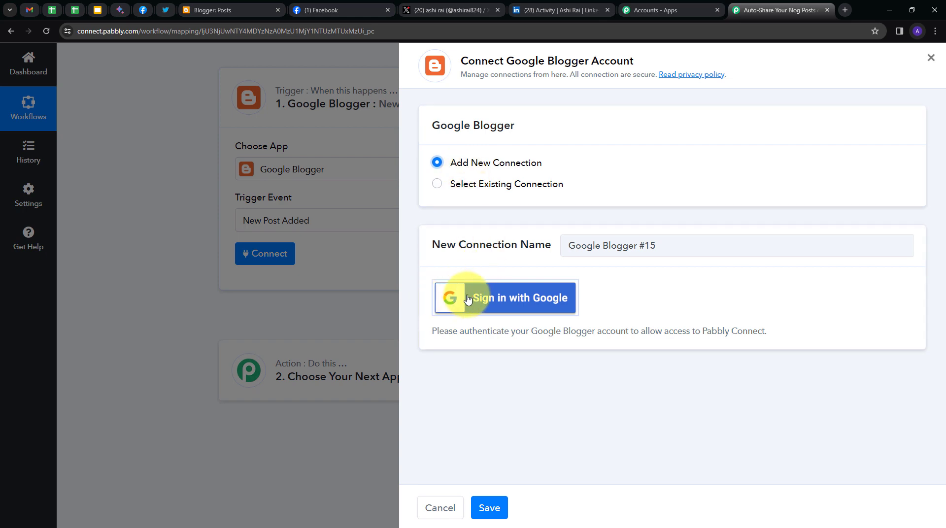
{"action": "left_click", "coordinate": [486, 299]}
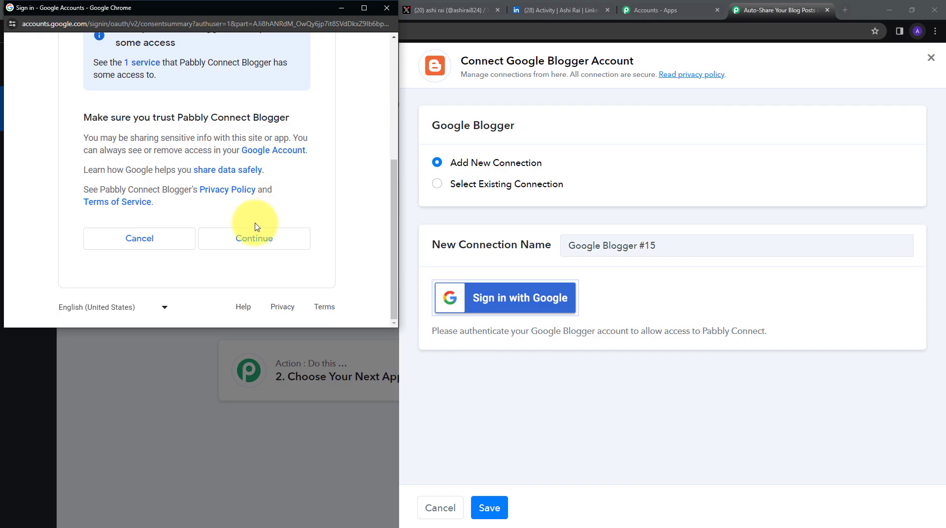
{"action": "left_click", "coordinate": [234, 240]}
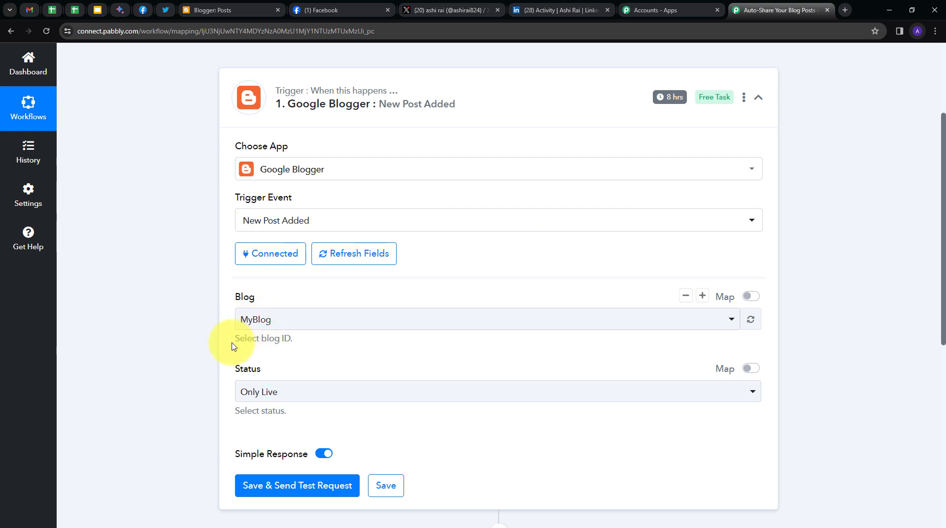
Check MyBlog in Blogger's list of blogs and return to the Pabbly Connect workflow
{"action": "left_click", "coordinate": [232, 10]}
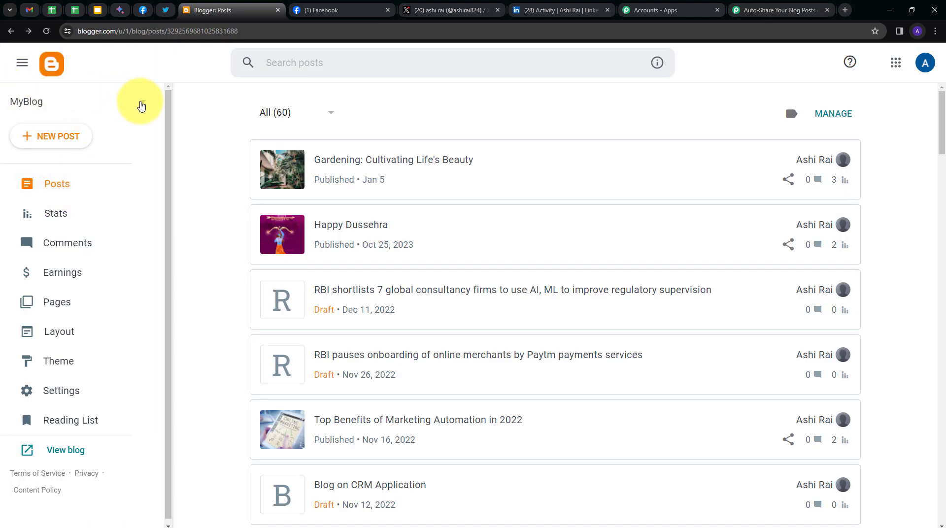
{"action": "left_click", "coordinate": [141, 105]}
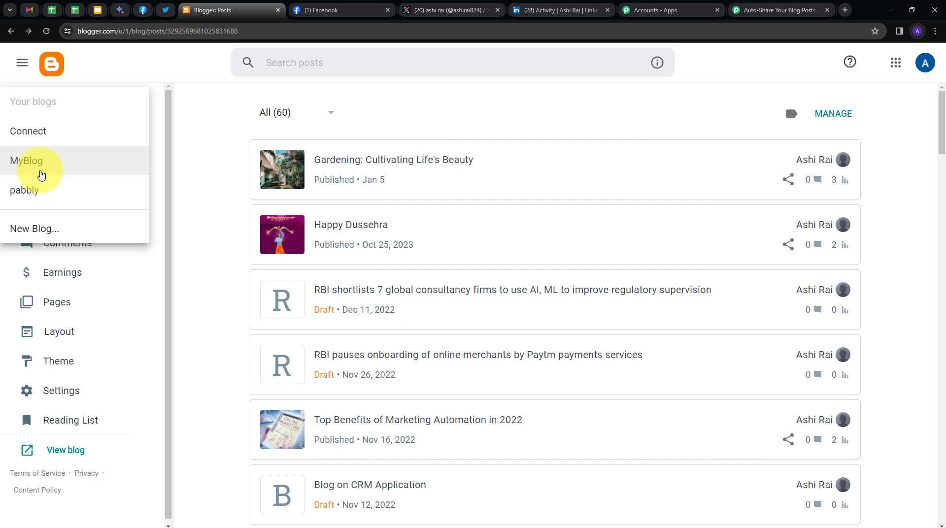
{"action": "left_click", "coordinate": [50, 167]}
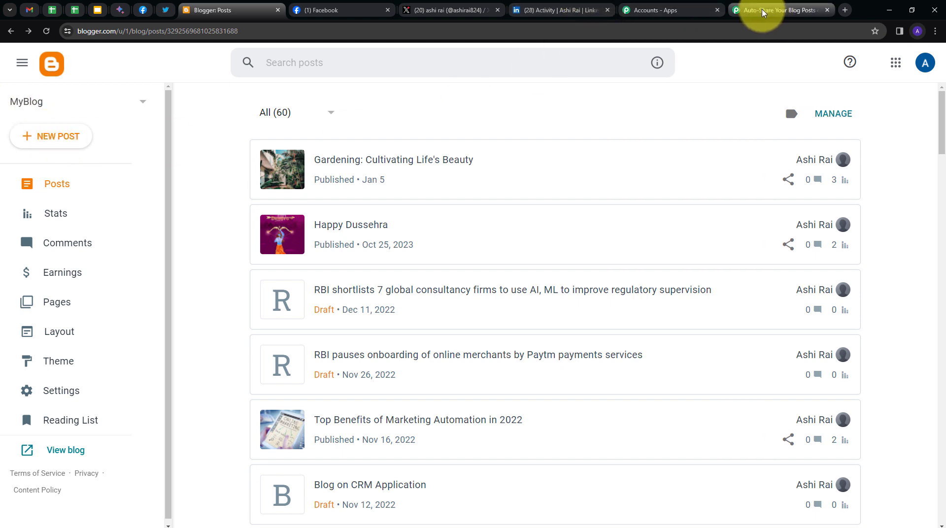
{"action": "left_click", "coordinate": [749, 10]}
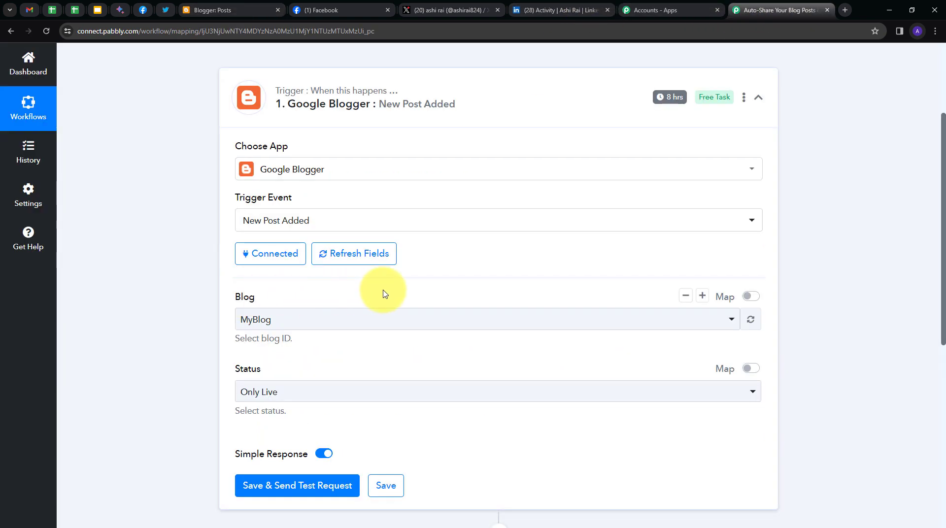
Set the Google Blogger trigger's blog to MyBlog and its post status to Only Live
{"action": "left_click", "coordinate": [351, 317]}
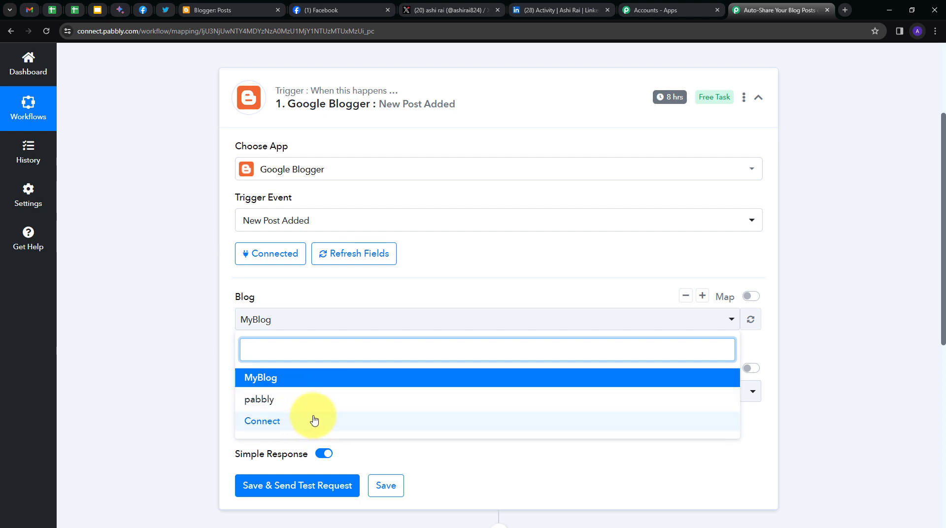
{"action": "left_click", "coordinate": [255, 379]}
{"action": "scroll", "coordinate": [348, 355], "scroll_direction": "down", "scroll_amount": 1}
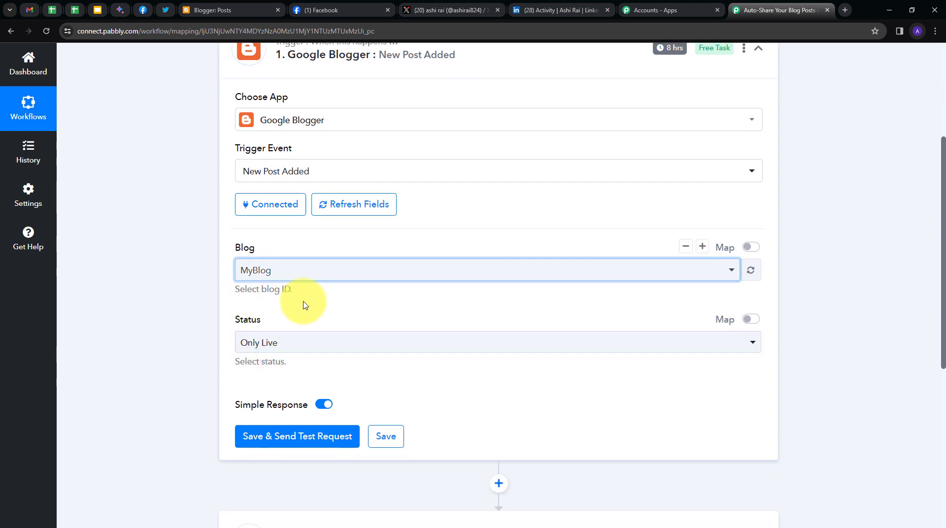
{"action": "left_click", "coordinate": [395, 346]}
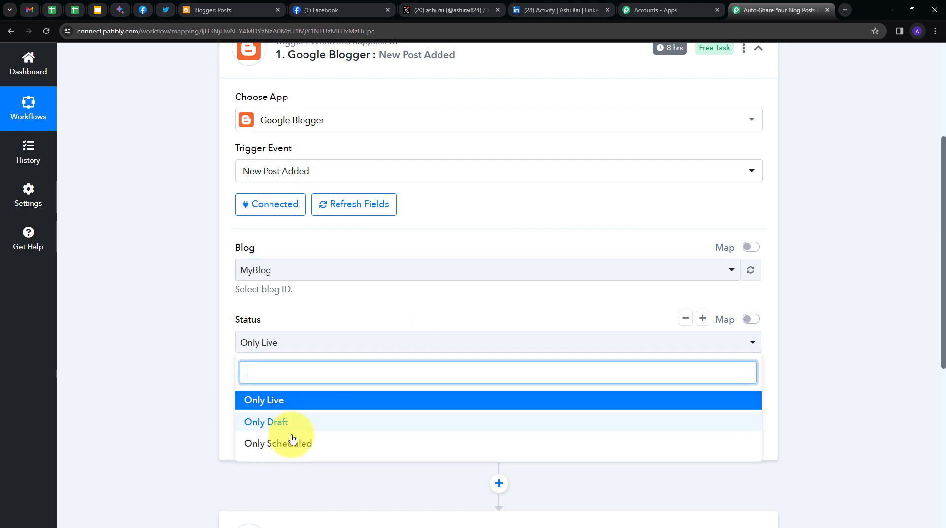
{"action": "left_click", "coordinate": [275, 401]}
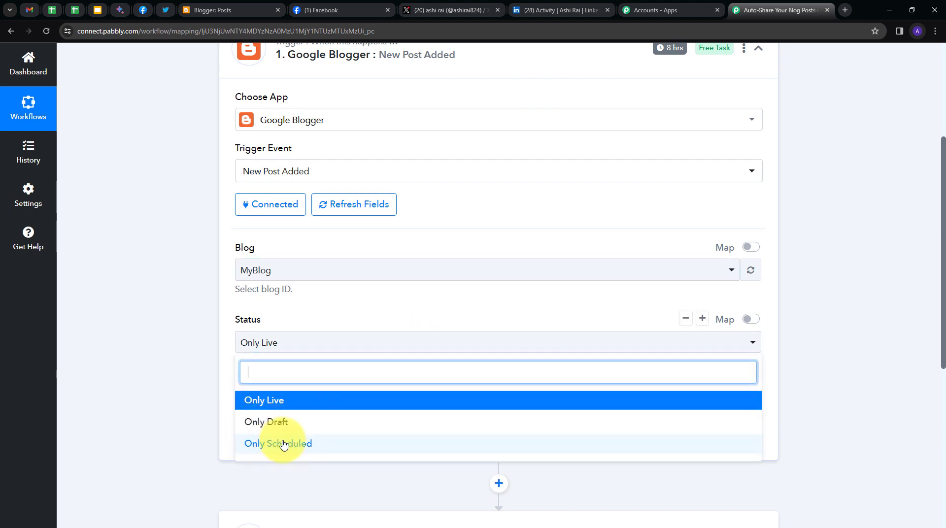
{"action": "left_click", "coordinate": [270, 408]}
{"action": "scroll", "coordinate": [379, 360], "scroll_direction": "up", "scroll_amount": 1}
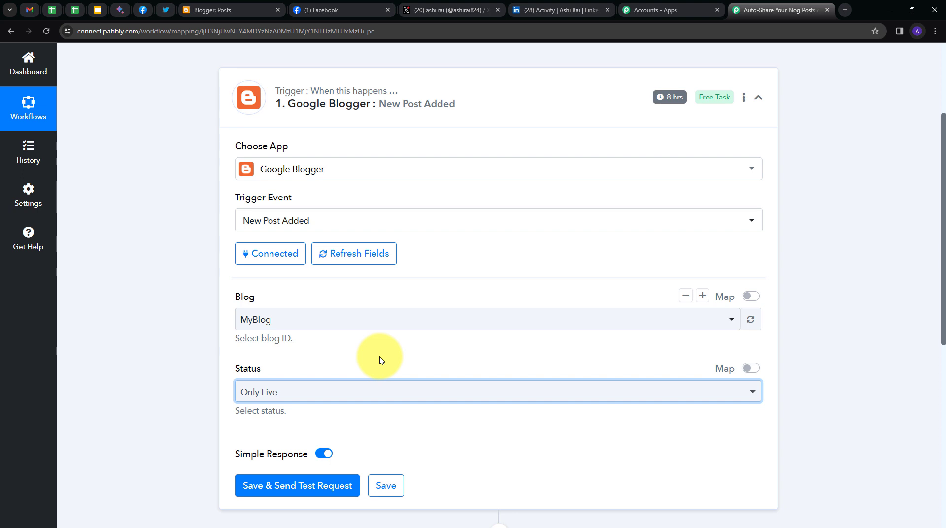
Switch to Blogger and start a new MyBlog post titled "26 Shades of Unity: India's Republic Day Celebrations"
{"action": "left_click", "coordinate": [236, 10]}
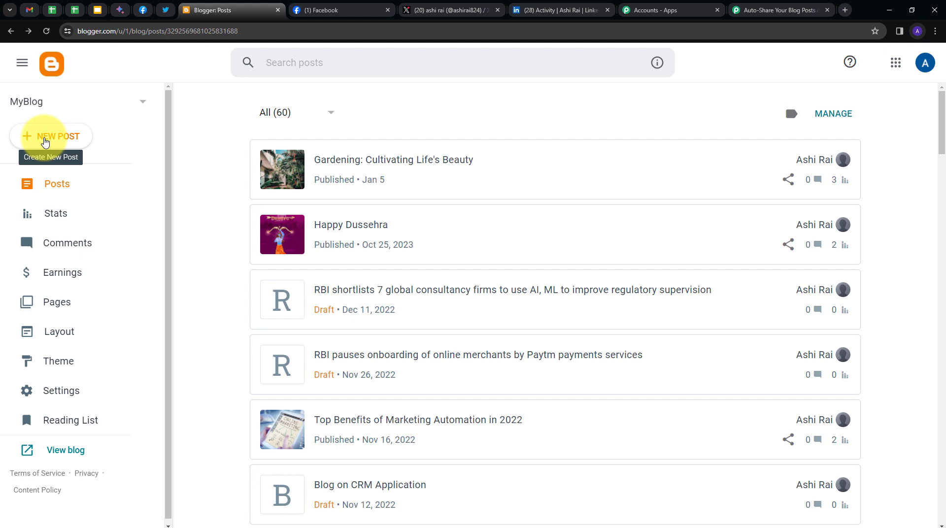
{"action": "left_click", "coordinate": [44, 142]}
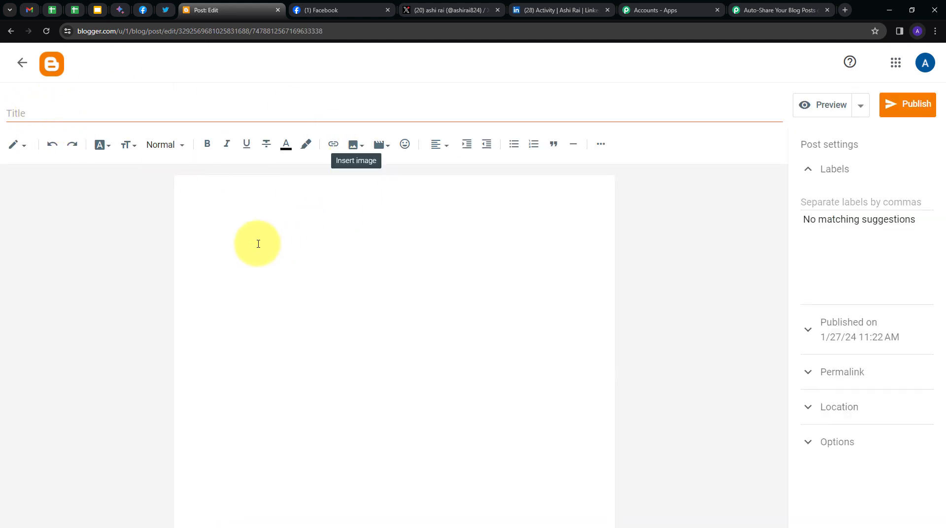
{"action": "left_click", "coordinate": [49, 112]}
{"action": "type", "text": "26 Shades of Unity: India's Republic Day Celebrations"}
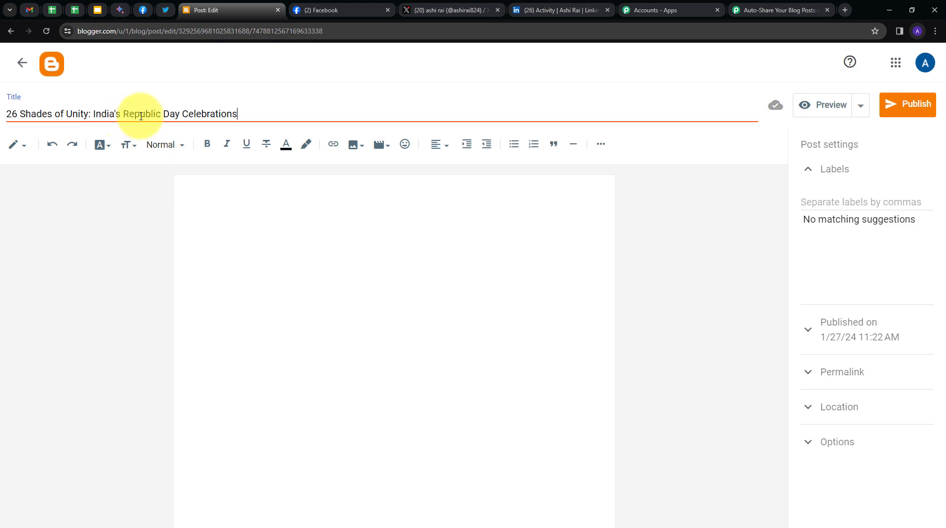
Paste the copied Republic Day article into the post body and publish the post to the blog
{"action": "left_click", "coordinate": [245, 238]}
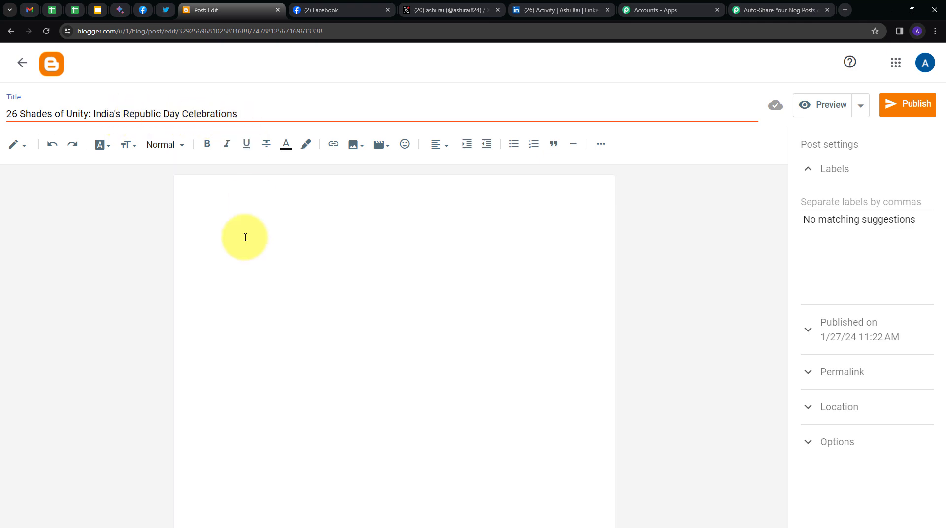
{"action": "key", "text": "ctrl+v"}
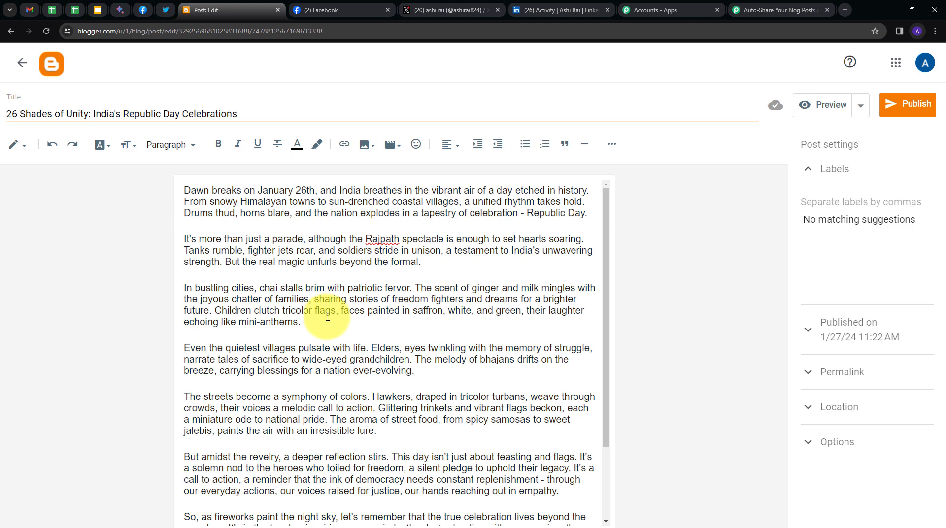
{"action": "scroll", "coordinate": [327, 317], "scroll_direction": "down", "scroll_amount": 2}
{"action": "scroll", "coordinate": [317, 444], "scroll_direction": "up", "scroll_amount": 2}
{"action": "left_click", "coordinate": [918, 111]}
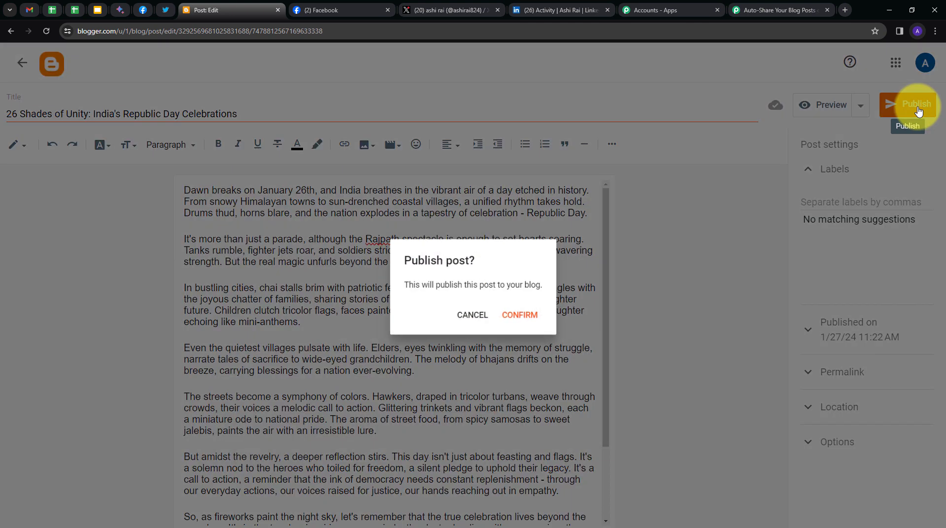
{"action": "left_click", "coordinate": [523, 316]}
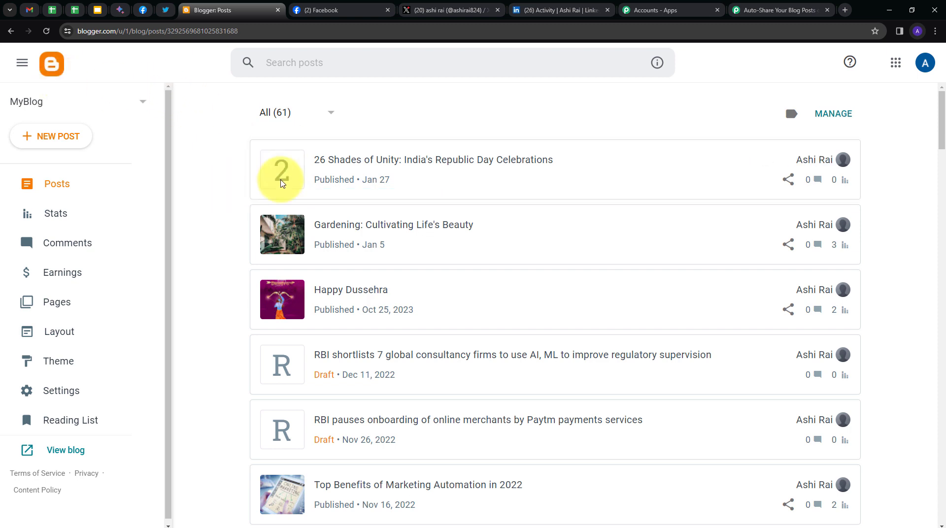
Return to the Pabbly Connect workflow, save the Blogger trigger and send its test request
{"action": "left_click", "coordinate": [783, 11]}
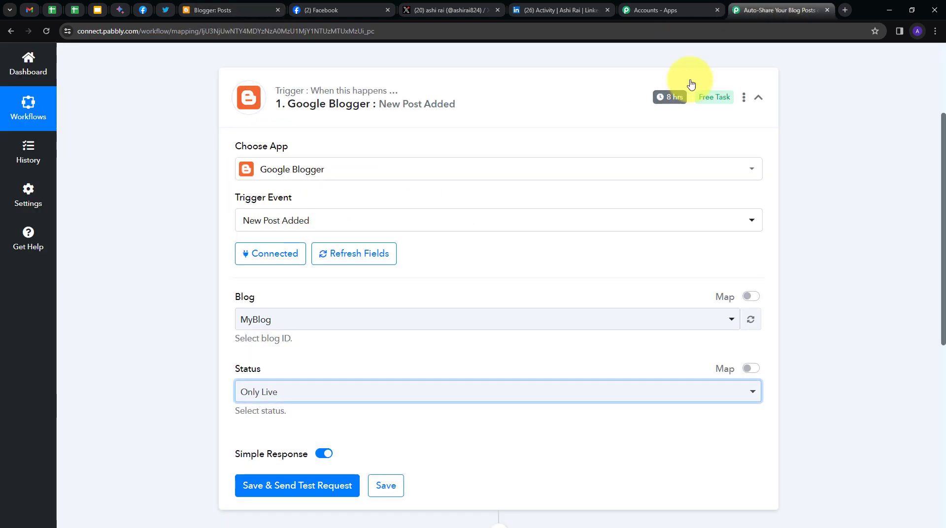
{"action": "left_click", "coordinate": [254, 492]}
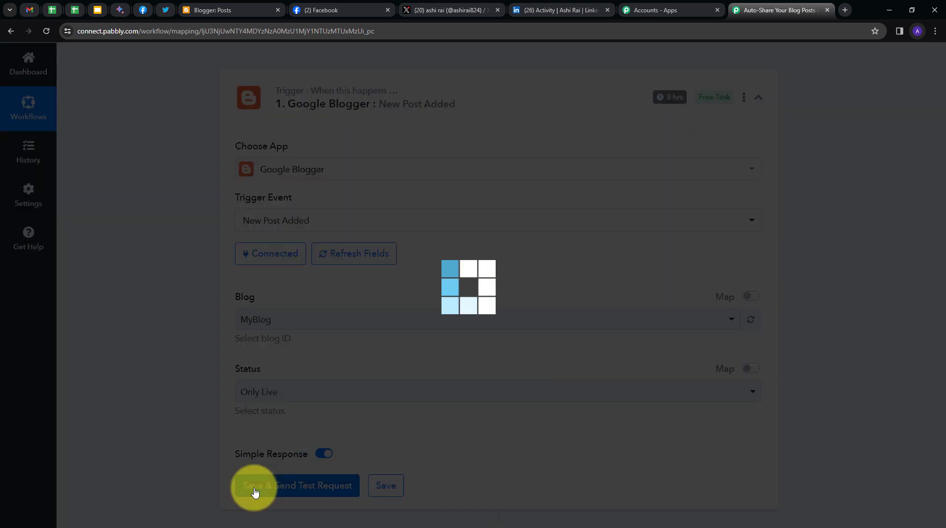
{"action": "scroll", "coordinate": [559, 316], "scroll_direction": "down", "scroll_amount": 3}
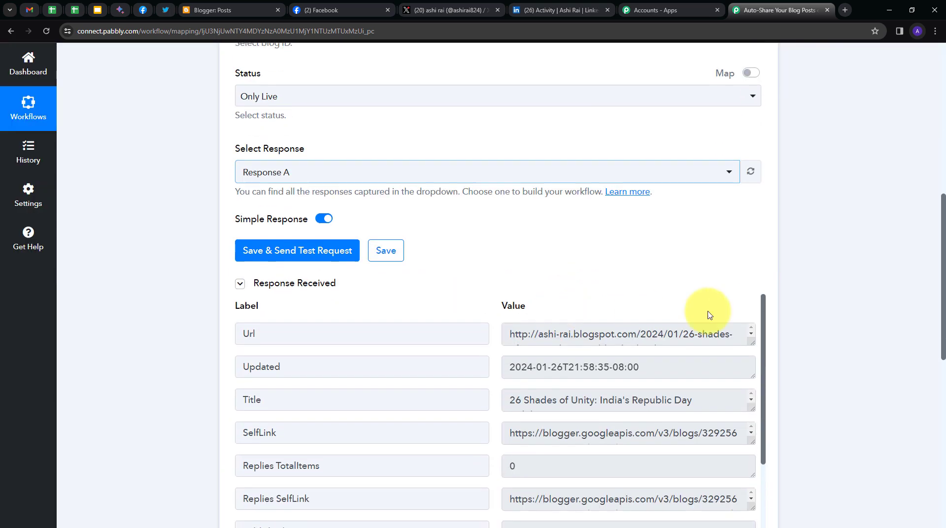
Examine the trigger response's Url, Title and Content values, enlarging their boxes to read them in full
{"action": "left_click_drag", "start_coordinate": [752, 343], "coordinate": [754, 389]}
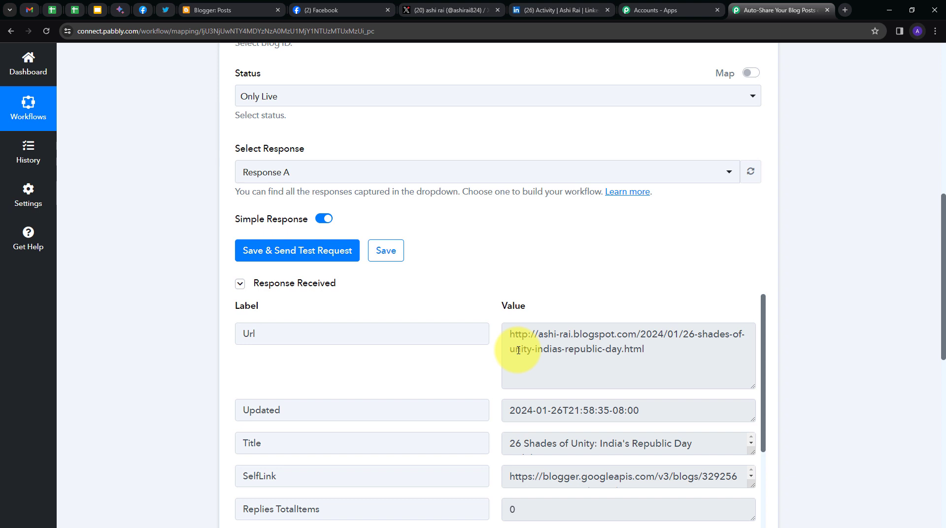
{"action": "scroll", "coordinate": [512, 345], "scroll_direction": "down", "scroll_amount": 2}
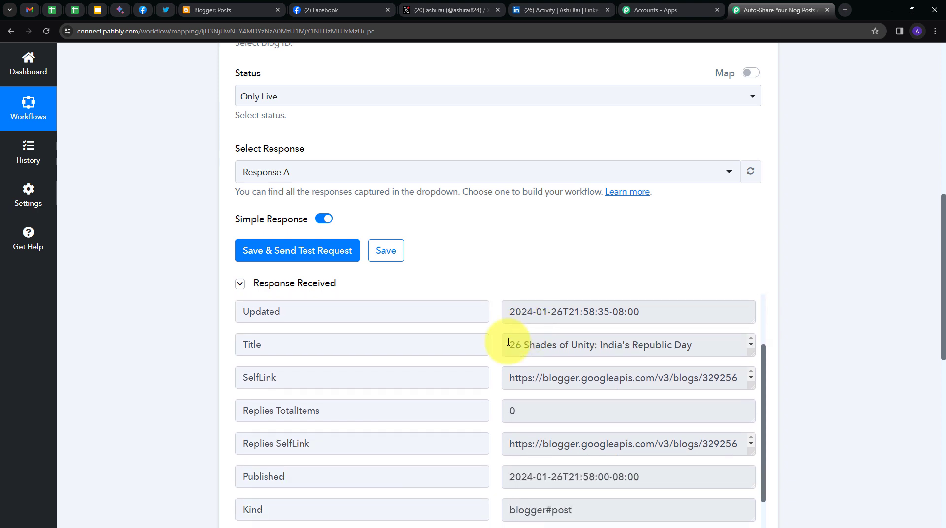
{"action": "left_click_drag", "start_coordinate": [750, 355], "coordinate": [752, 390]}
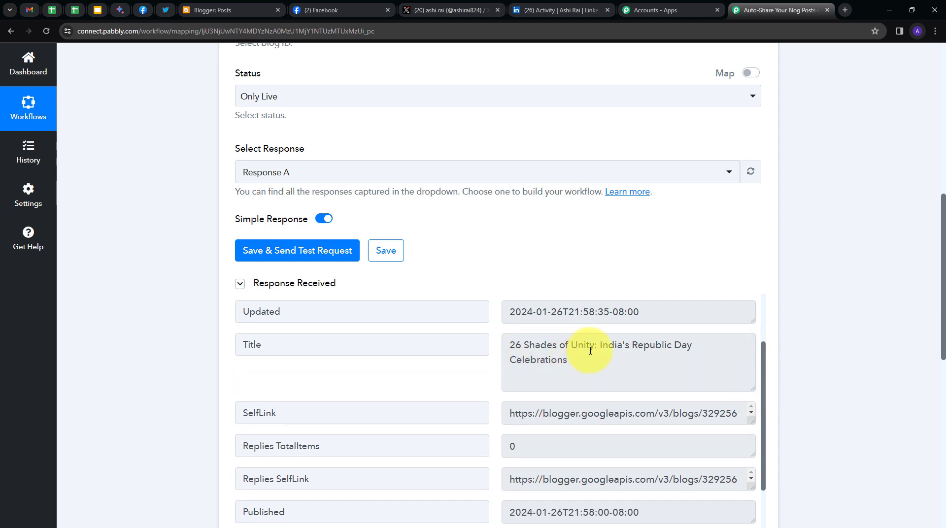
{"action": "scroll", "coordinate": [712, 349], "scroll_direction": "down", "scroll_amount": 3}
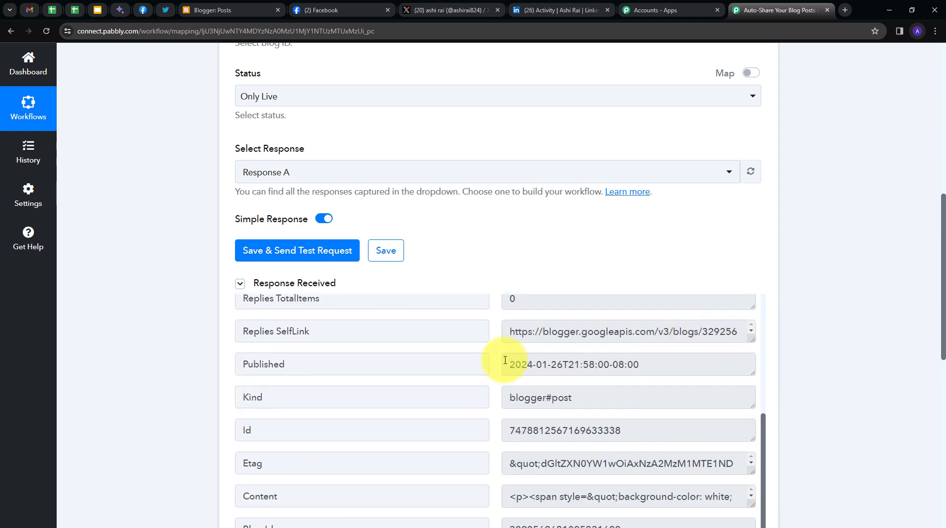
{"action": "scroll", "coordinate": [505, 364], "scroll_direction": "down", "scroll_amount": 2}
{"action": "left_click_drag", "start_coordinate": [751, 422], "coordinate": [745, 512]}
{"action": "scroll", "coordinate": [598, 449], "scroll_direction": "down", "scroll_amount": 5}
{"action": "scroll", "coordinate": [599, 450], "scroll_direction": "up", "scroll_amount": 5}
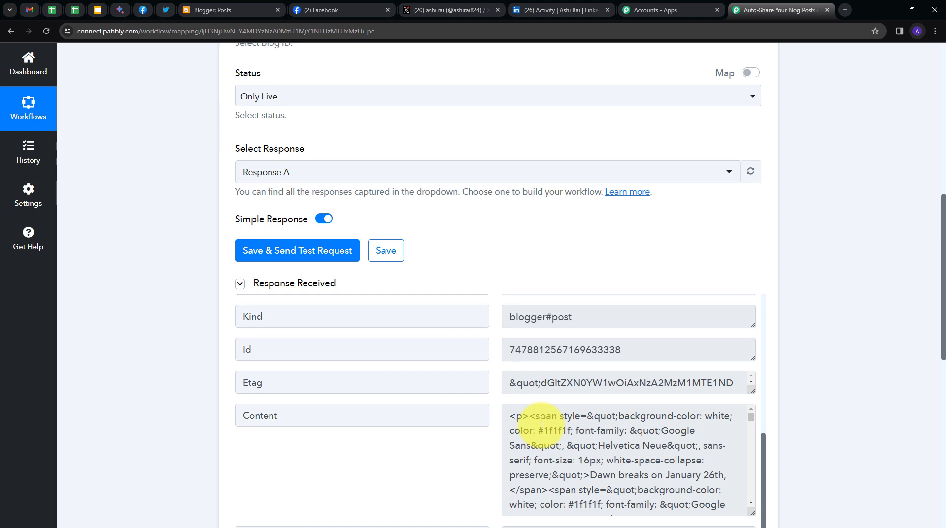
{"action": "scroll", "coordinate": [816, 363], "scroll_direction": "down", "scroll_amount": 1}
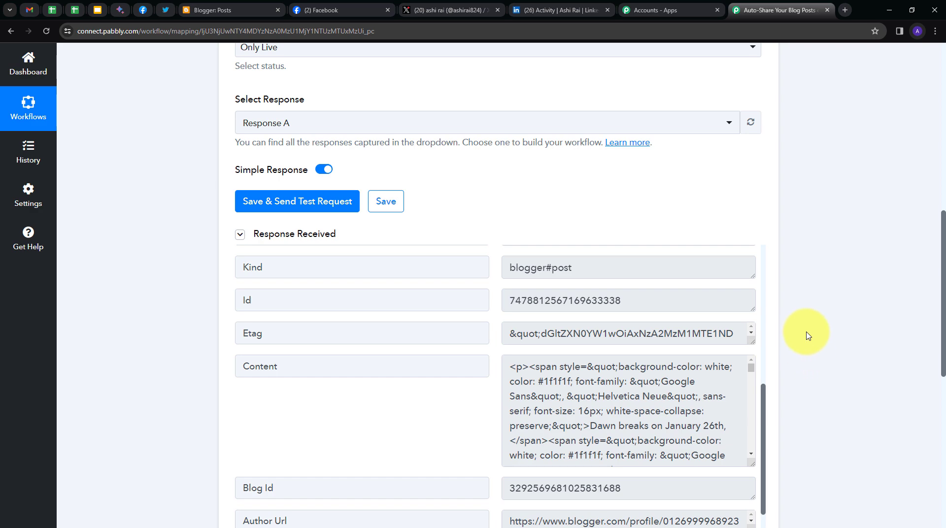
Choose Text Formatter by Pabbly as the app for the workflow's second step
{"action": "scroll", "coordinate": [807, 330], "scroll_direction": "down", "scroll_amount": 6}
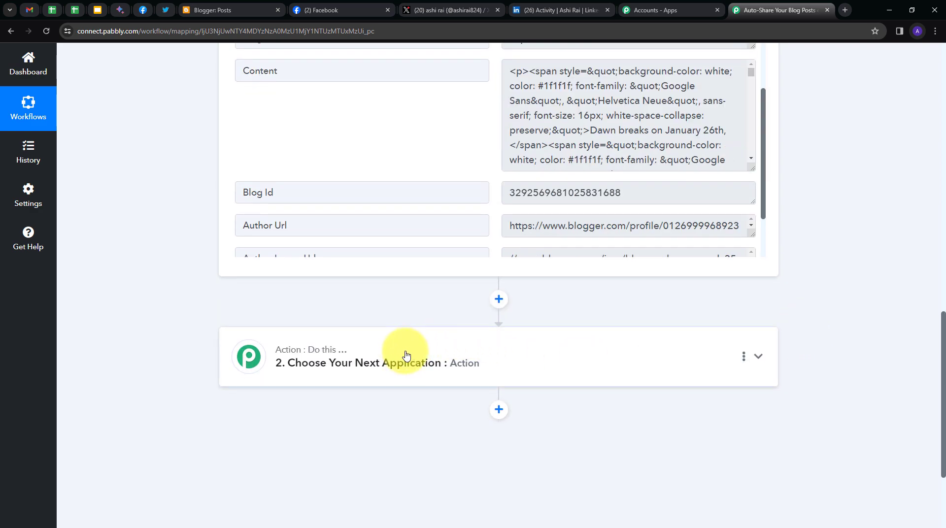
{"action": "left_click", "coordinate": [589, 355]}
{"action": "left_click", "coordinate": [285, 251]}
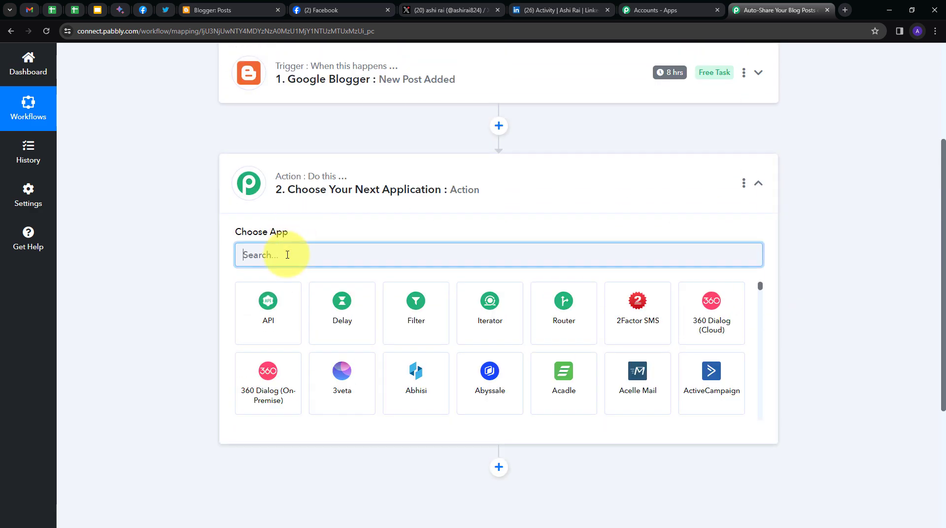
{"action": "type", "text": "tex"}
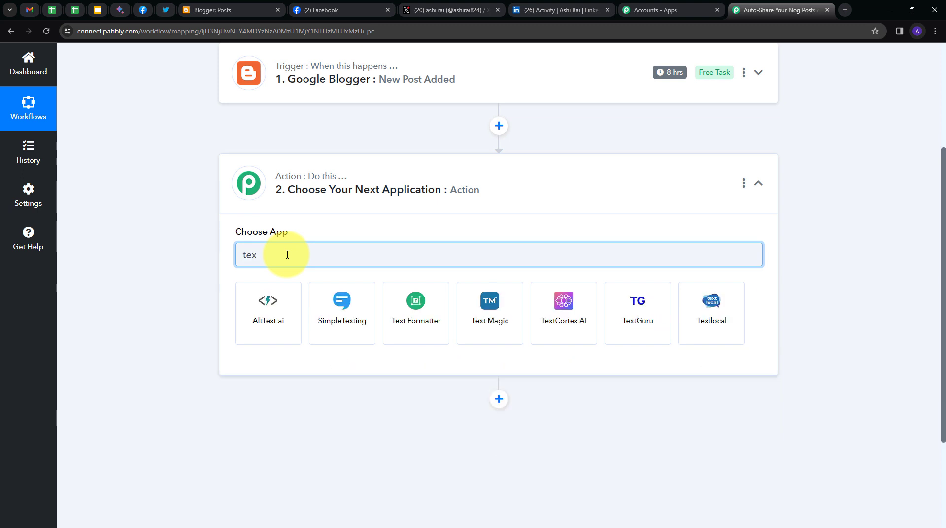
{"action": "left_click", "coordinate": [413, 315]}
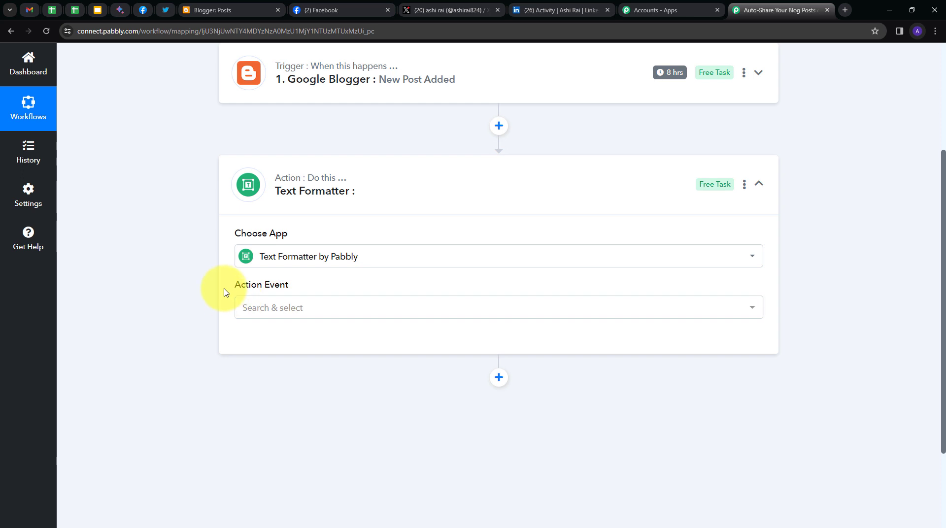
Set the Text Formatter's action event to HTML to Markdown and connect it
{"action": "left_click", "coordinate": [359, 308]}
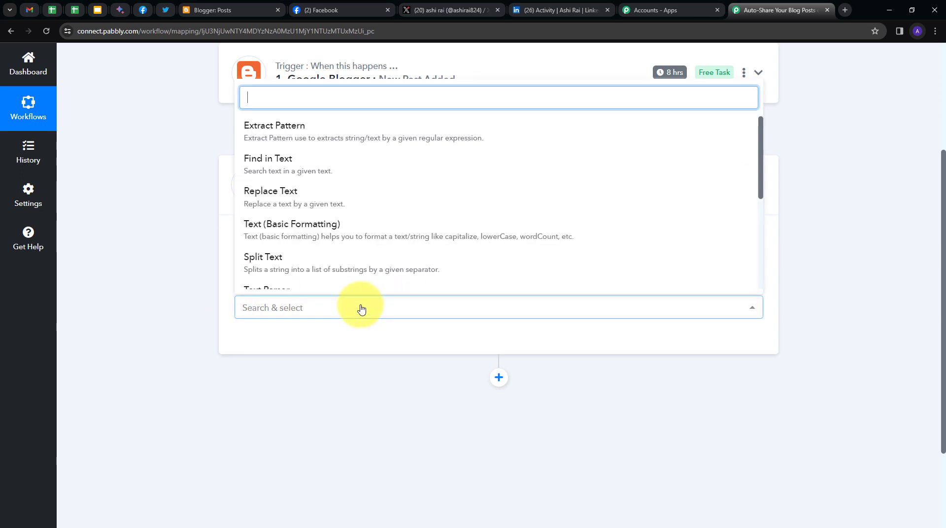
{"action": "scroll", "coordinate": [371, 234], "scroll_direction": "down", "scroll_amount": 5}
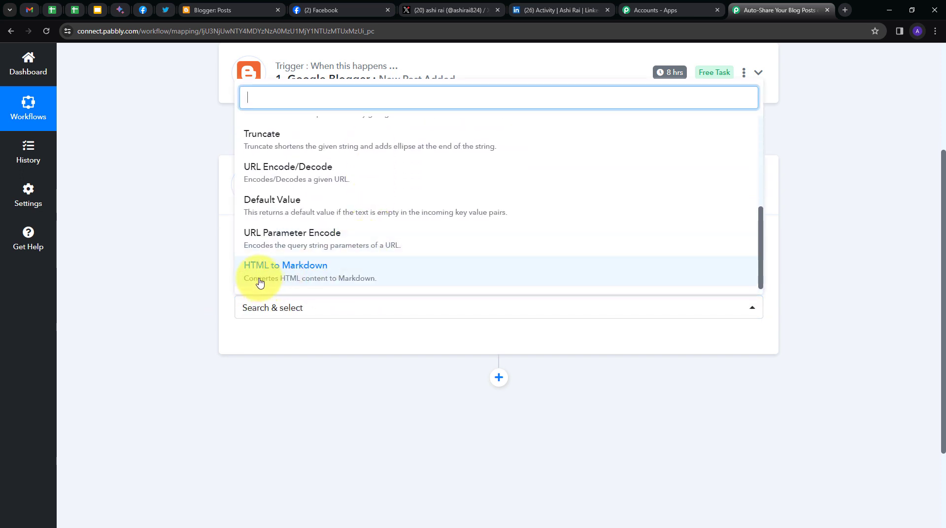
{"action": "left_click", "coordinate": [316, 274]}
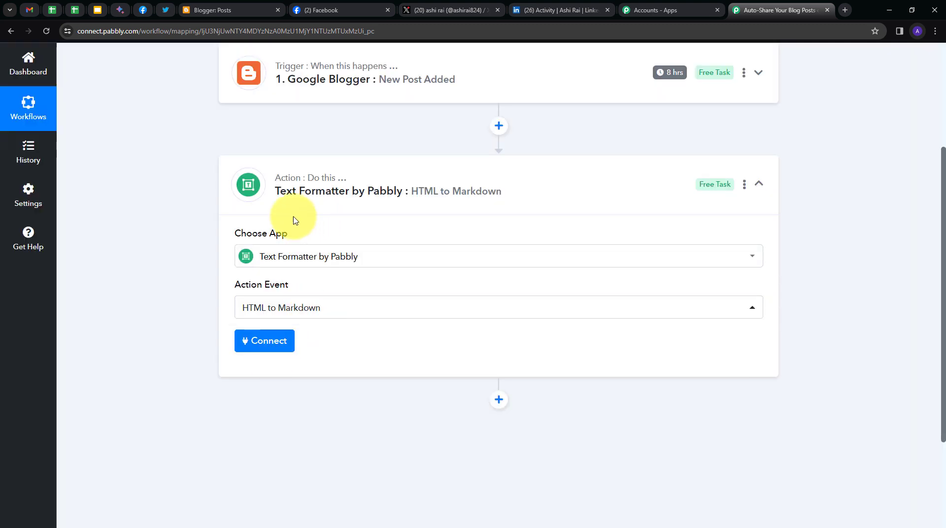
{"action": "left_click", "coordinate": [261, 348]}
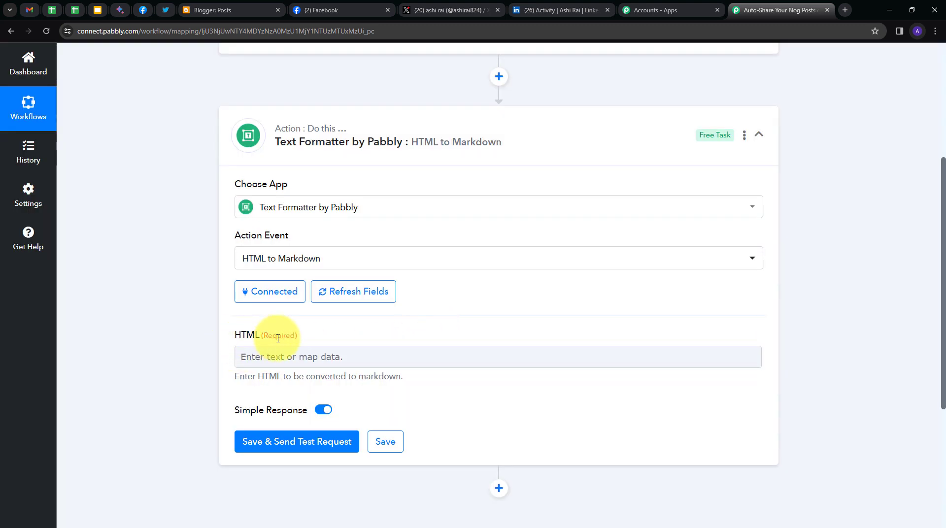
Map the Content value from the Google Blogger trigger into the formatter's HTML field
{"action": "left_click", "coordinate": [242, 357]}
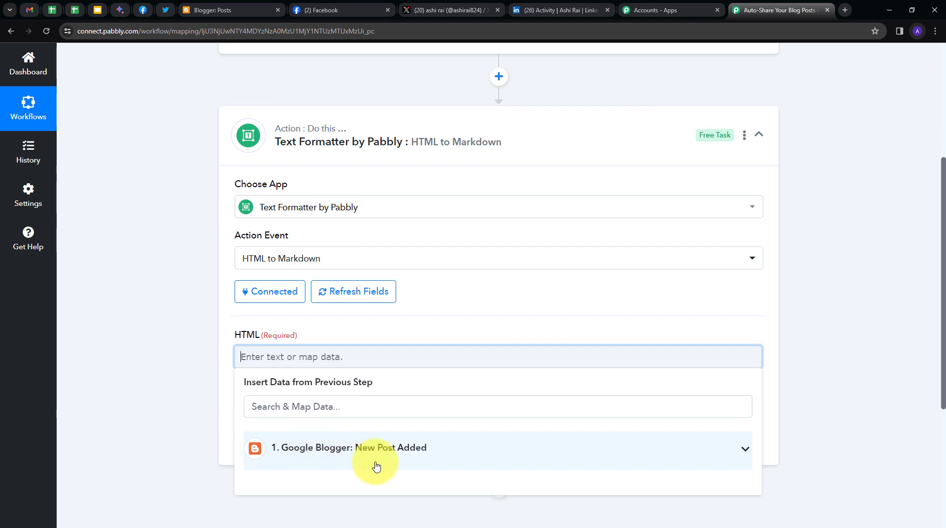
{"action": "left_click", "coordinate": [405, 451]}
{"action": "scroll", "coordinate": [304, 382], "scroll_direction": "down", "scroll_amount": 5}
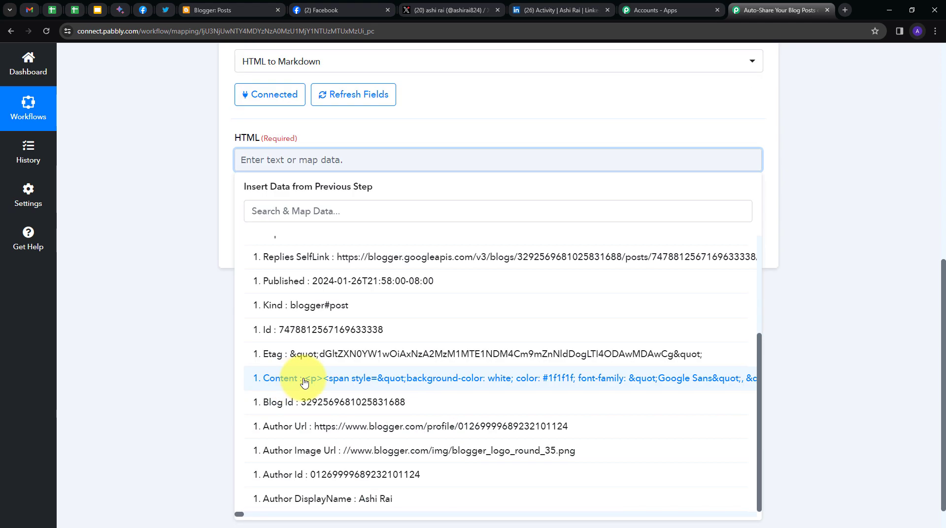
{"action": "left_click", "coordinate": [305, 378]}
{"action": "left_click", "coordinate": [171, 244]}
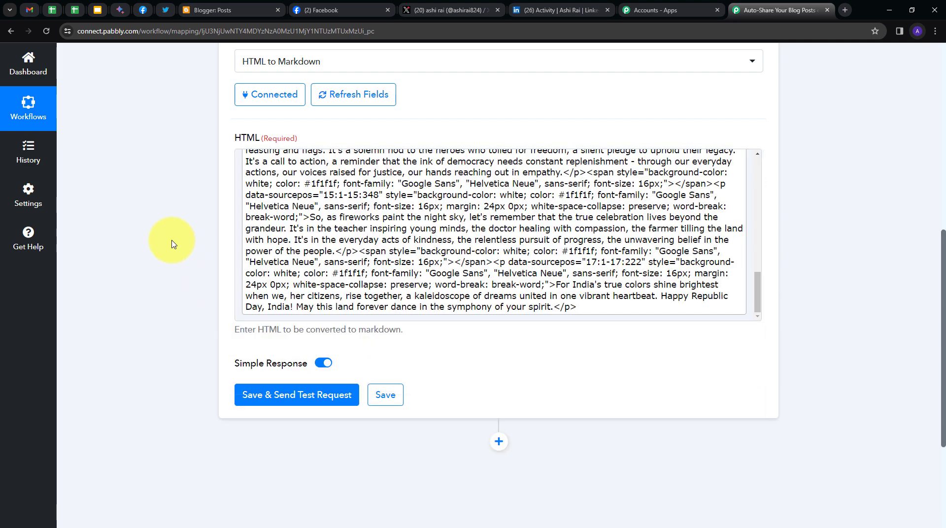
Save the HTML to Markdown step with a test request and read through the converted Result text
{"action": "left_click", "coordinate": [271, 399]}
{"action": "scroll", "coordinate": [788, 384], "scroll_direction": "down", "scroll_amount": 1}
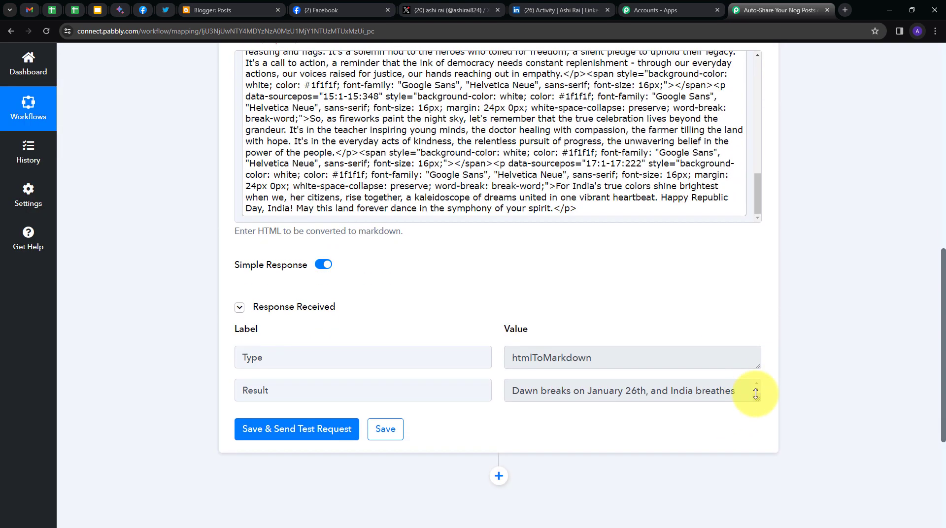
{"action": "left_click_drag", "start_coordinate": [755, 403], "coordinate": [739, 518]}
{"action": "scroll", "coordinate": [846, 321], "scroll_direction": "down", "scroll_amount": 3}
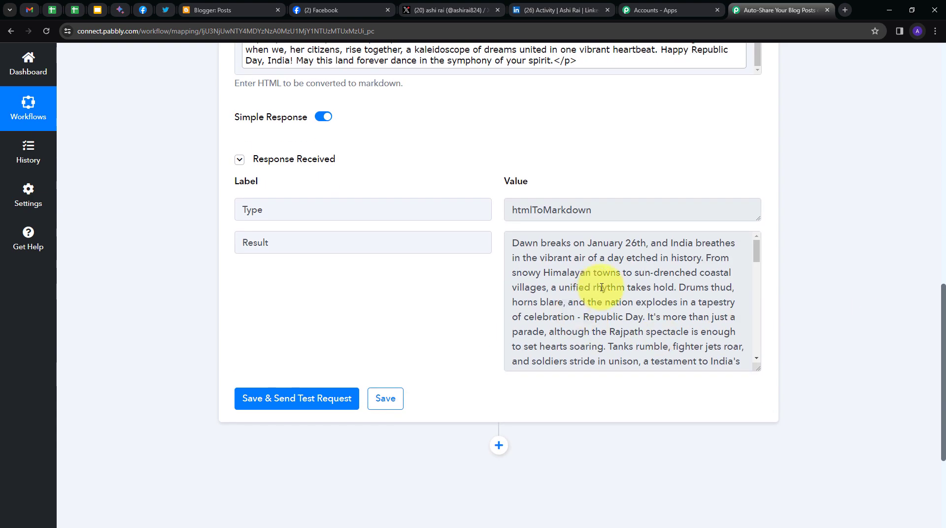
{"action": "scroll", "coordinate": [601, 287], "scroll_direction": "down", "scroll_amount": 10}
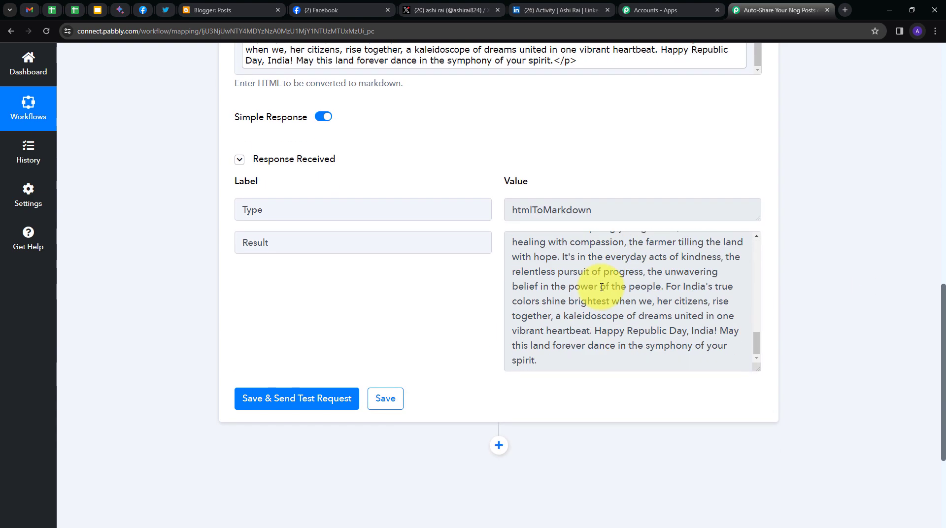
Review the converted Result text of the HTML to Markdown step back to its beginning
{"action": "scroll", "coordinate": [602, 287], "scroll_direction": "up", "scroll_amount": 5}
{"action": "scroll", "coordinate": [616, 345], "scroll_direction": "down", "scroll_amount": 2}
{"action": "scroll", "coordinate": [611, 382], "scroll_direction": "up", "scroll_amount": 6}
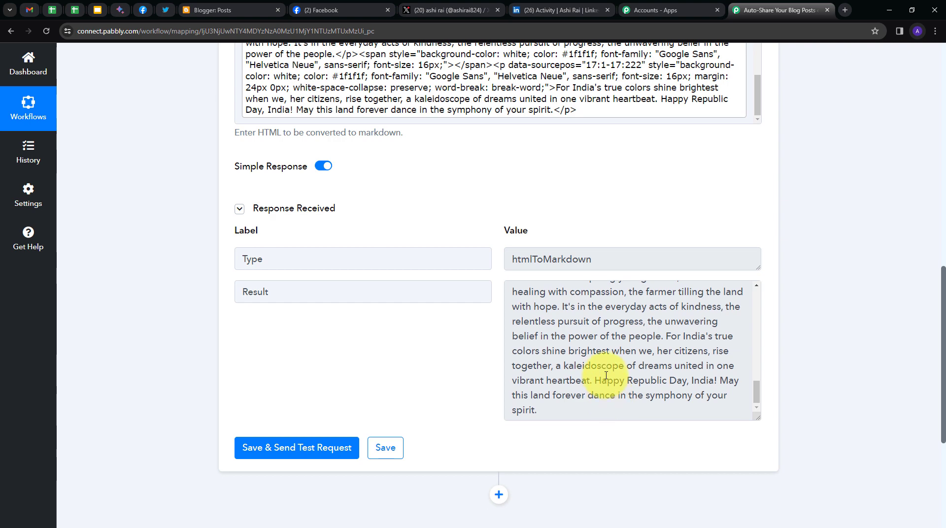
{"action": "scroll", "coordinate": [606, 375], "scroll_direction": "up", "scroll_amount": 5}
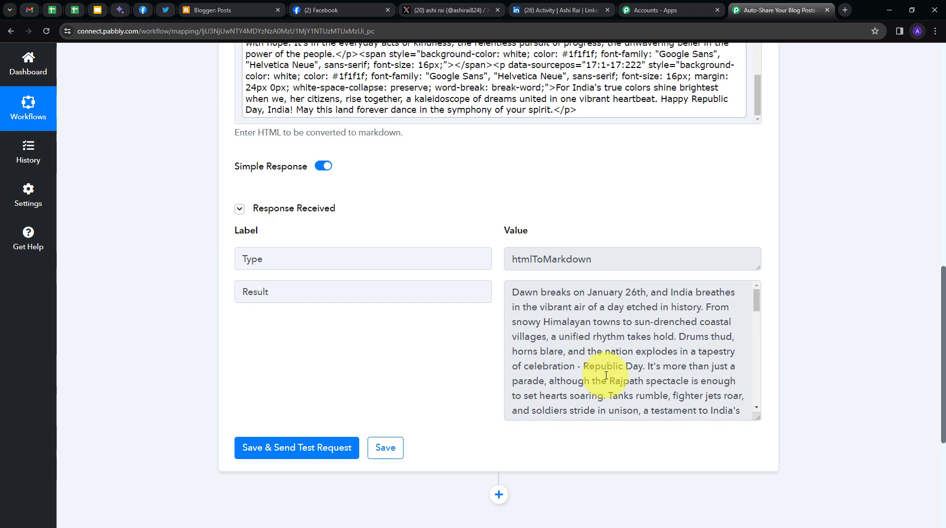
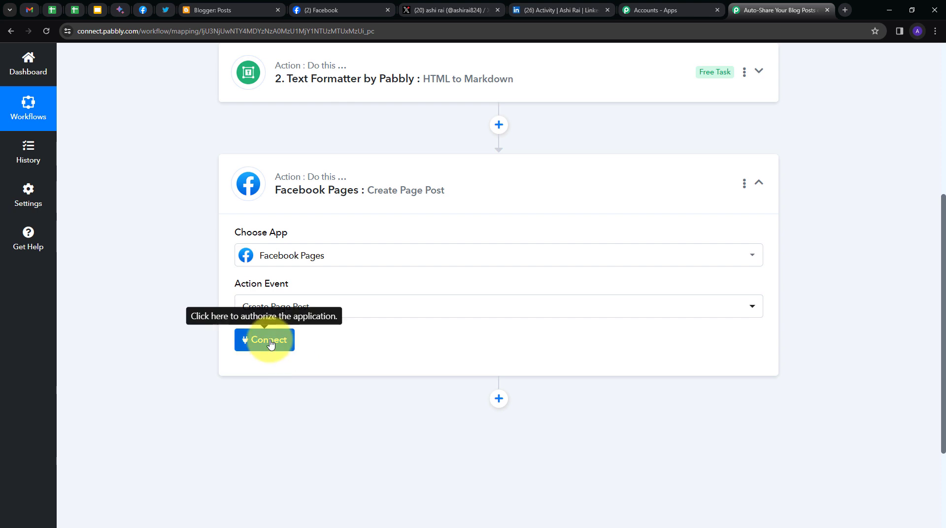
Add a new Facebook Pages connection for the Create Page Post action and authorize it with the previously linked Facebook account
{"action": "left_click", "coordinate": [269, 341]}
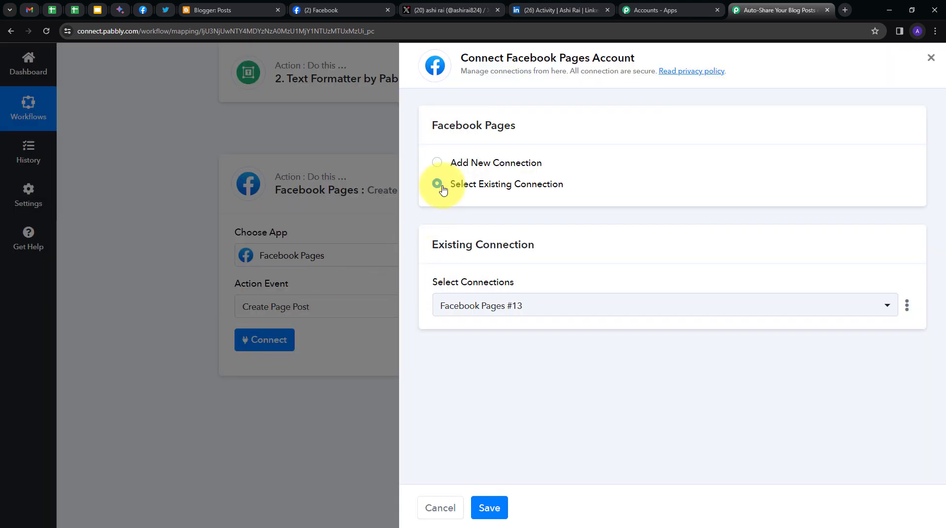
{"action": "left_click", "coordinate": [450, 163]}
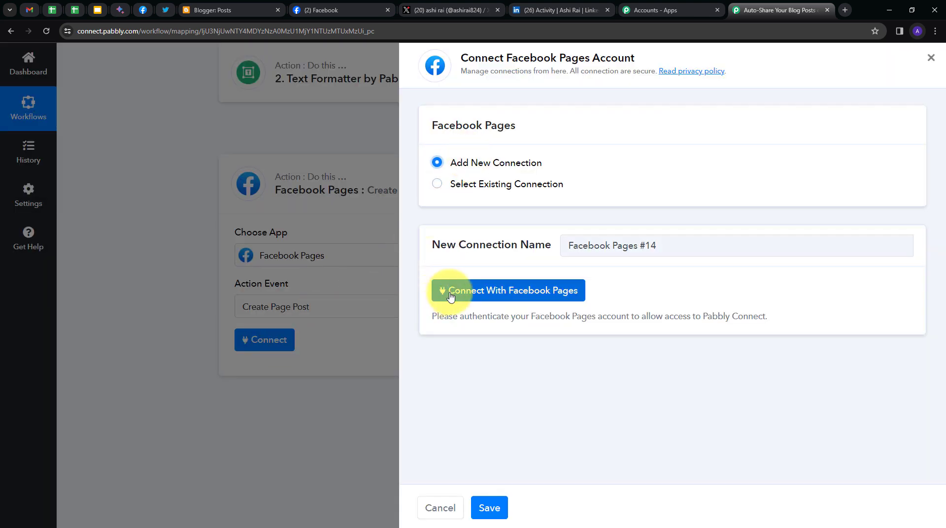
{"action": "left_click", "coordinate": [481, 294]}
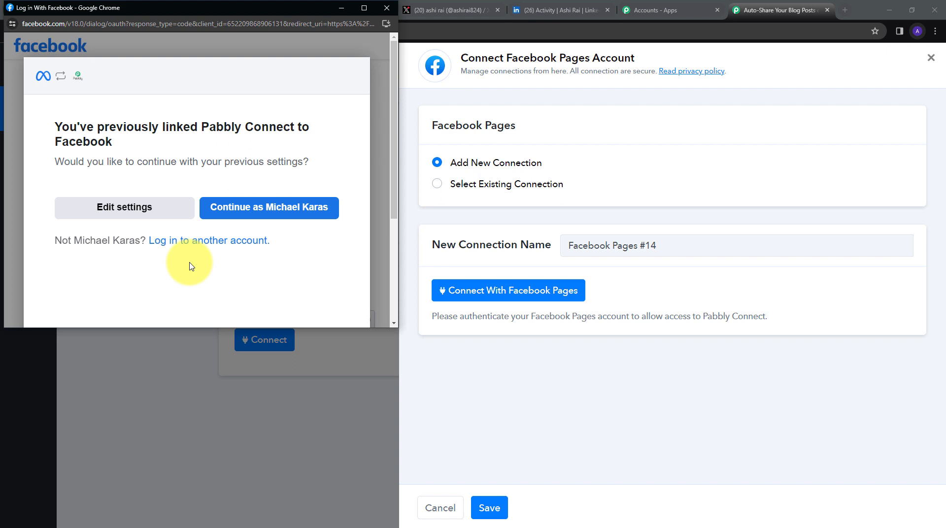
{"action": "left_click", "coordinate": [249, 213]}
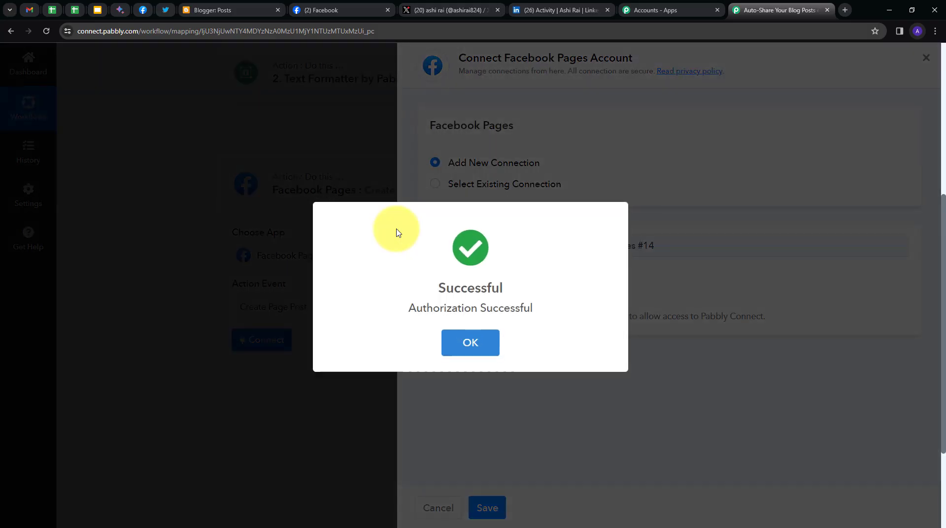
{"action": "left_click", "coordinate": [280, 237]}
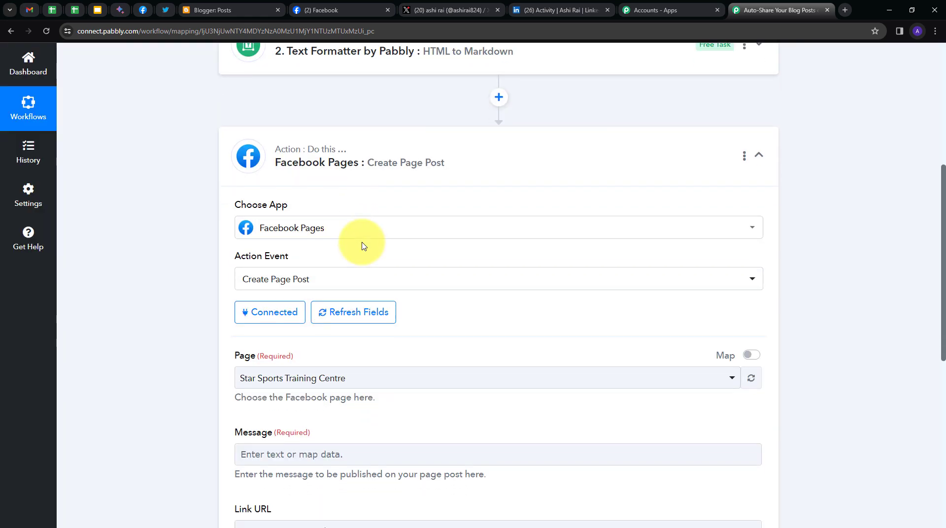
Check the target page's name on Facebook and select My Clicks as the Page in the Create Page Post step
{"action": "scroll", "coordinate": [192, 270], "scroll_direction": "down", "scroll_amount": 2}
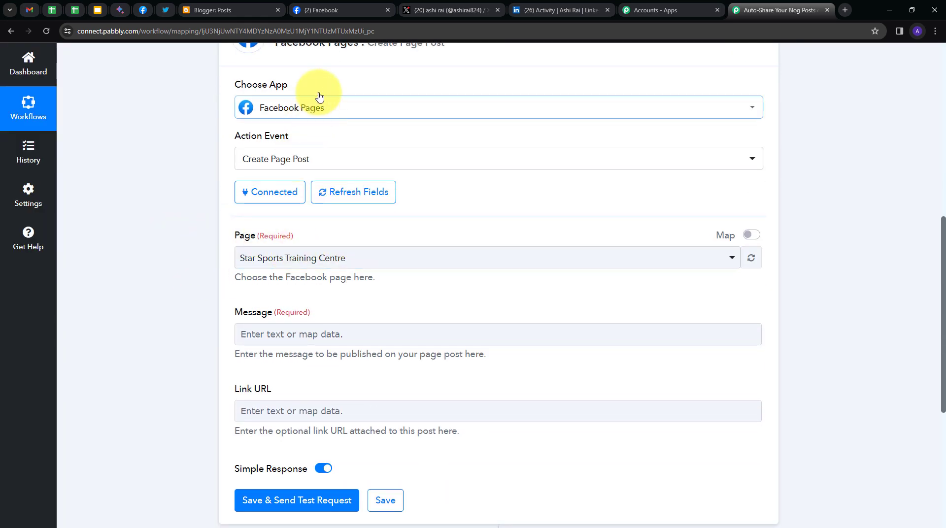
{"action": "left_click", "coordinate": [325, 10]}
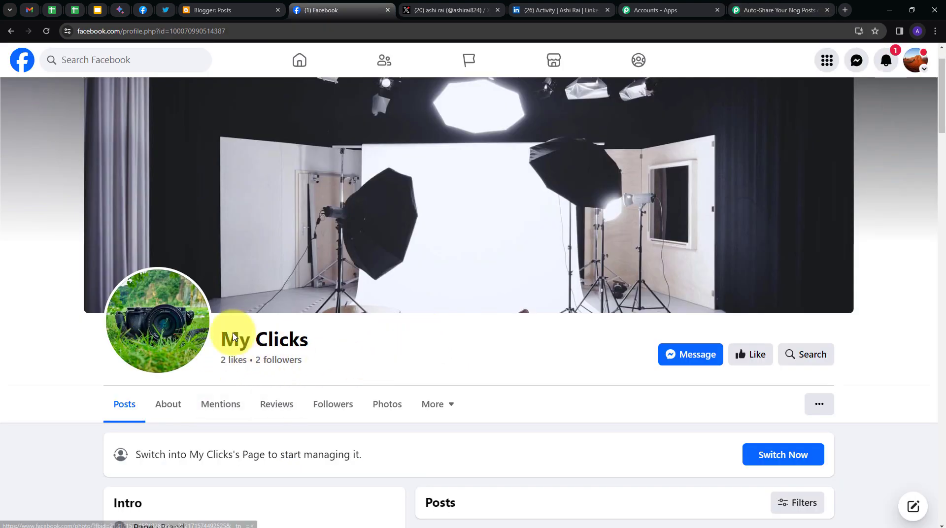
{"action": "left_click_drag", "start_coordinate": [222, 341], "coordinate": [348, 349]}
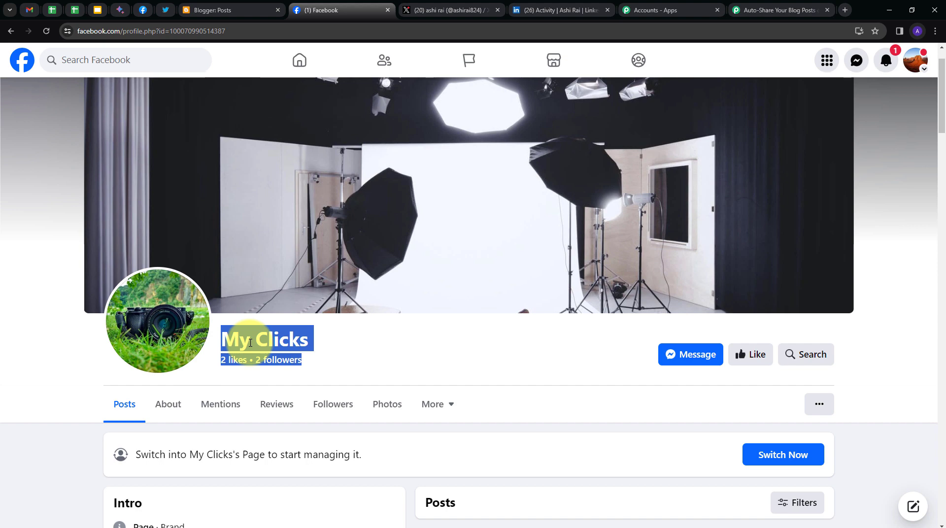
{"action": "left_click", "coordinate": [276, 351]}
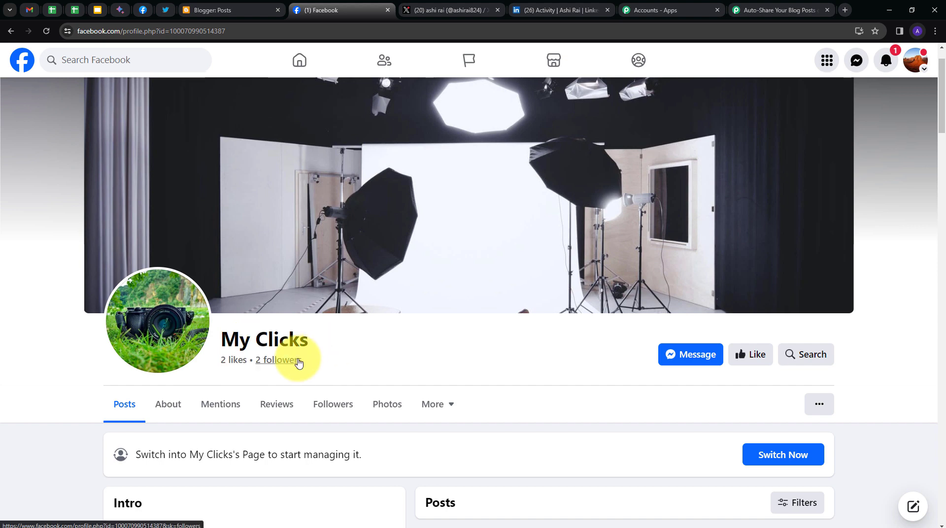
{"action": "left_click", "coordinate": [761, 11]}
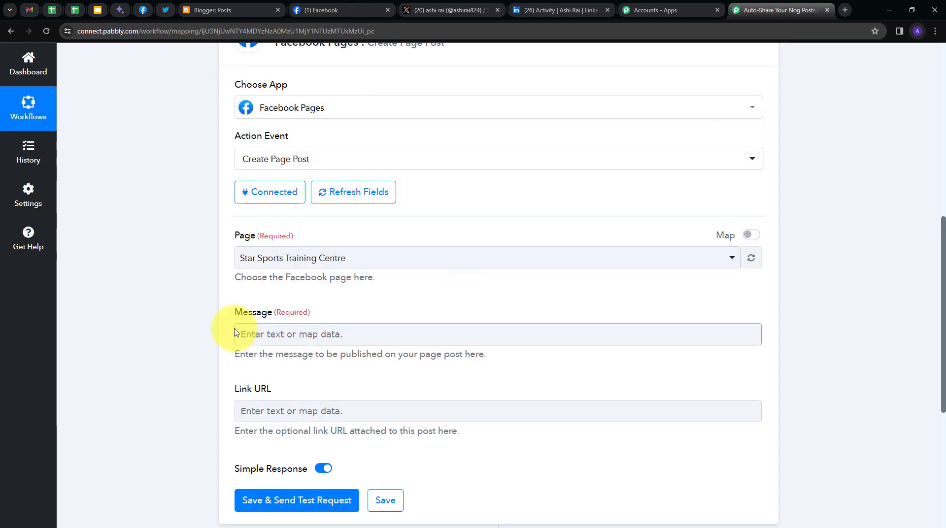
{"action": "left_click", "coordinate": [455, 266]}
{"action": "scroll", "coordinate": [338, 355], "scroll_direction": "down", "scroll_amount": 3}
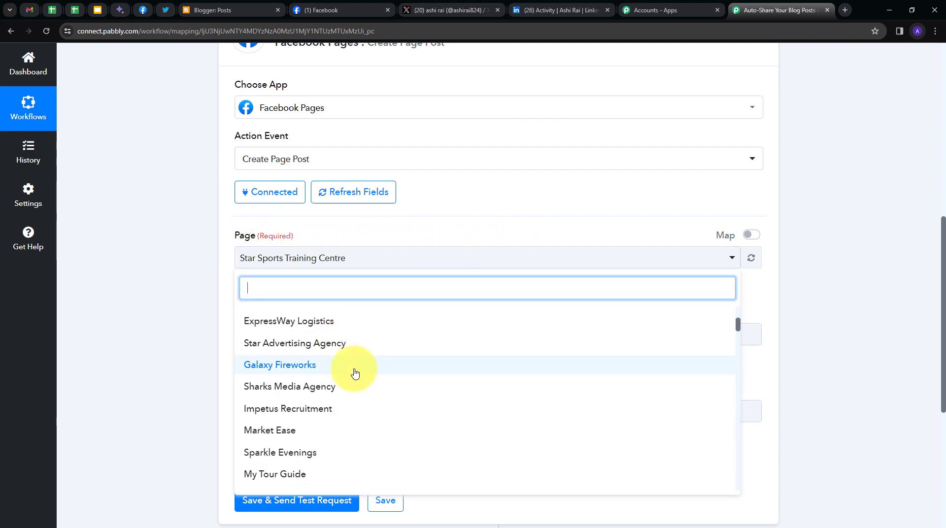
{"action": "scroll", "coordinate": [355, 374], "scroll_direction": "up", "scroll_amount": 3}
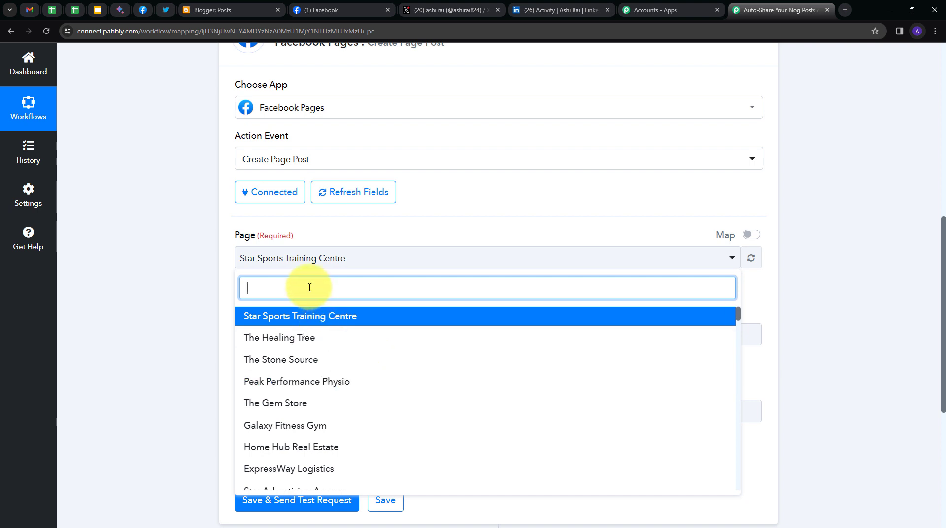
{"action": "type", "text": "my"}
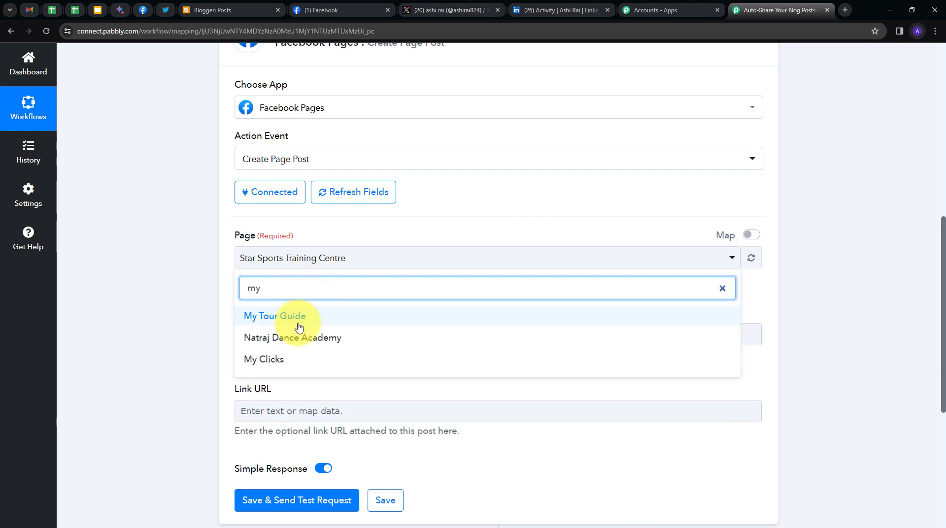
{"action": "left_click", "coordinate": [265, 363]}
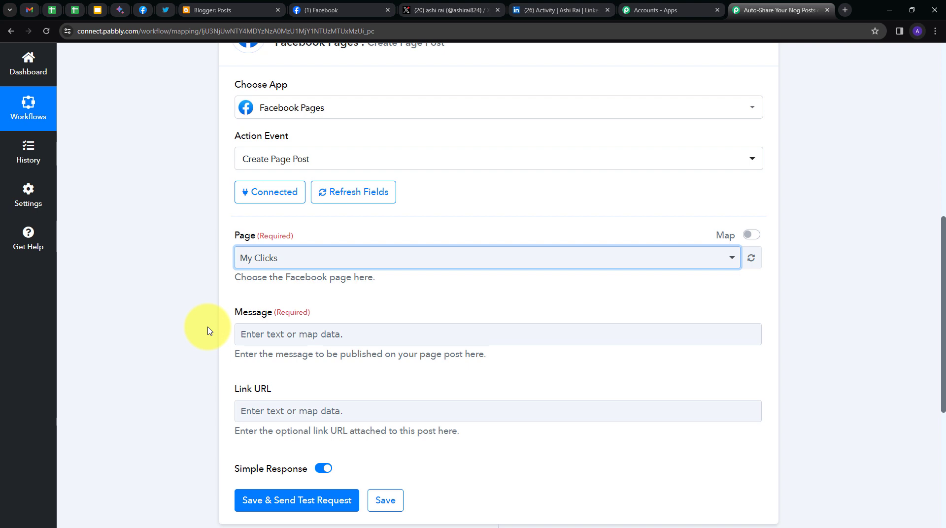
Map the Title value from the Google Blogger trigger into the Facebook post's Message field
{"action": "left_click", "coordinate": [255, 330]}
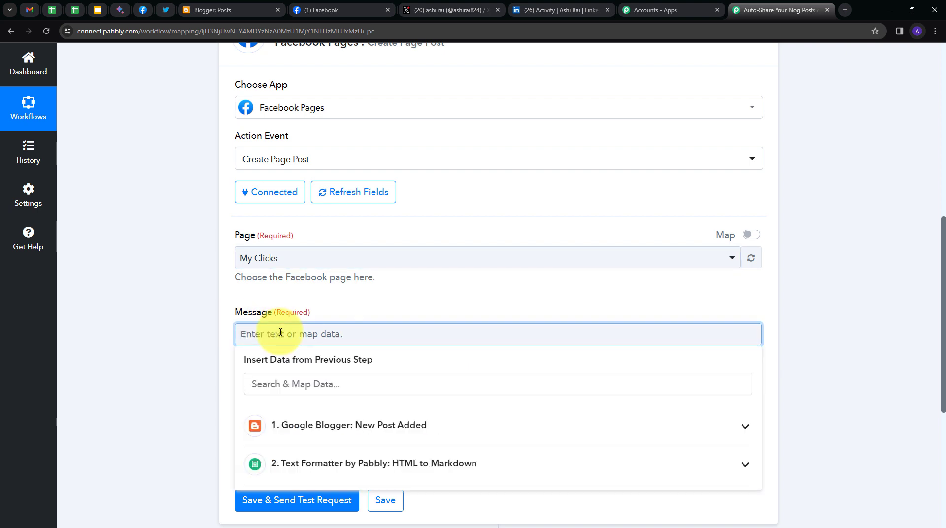
{"action": "left_click", "coordinate": [376, 416]}
{"action": "scroll", "coordinate": [445, 407], "scroll_direction": "down", "scroll_amount": 2}
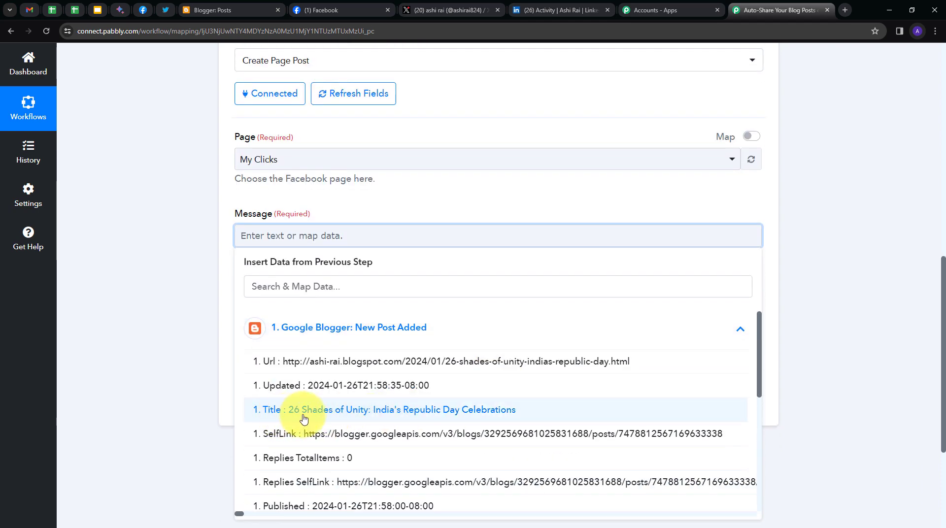
{"action": "left_click", "coordinate": [304, 418]}
{"action": "left_click", "coordinate": [427, 199]}
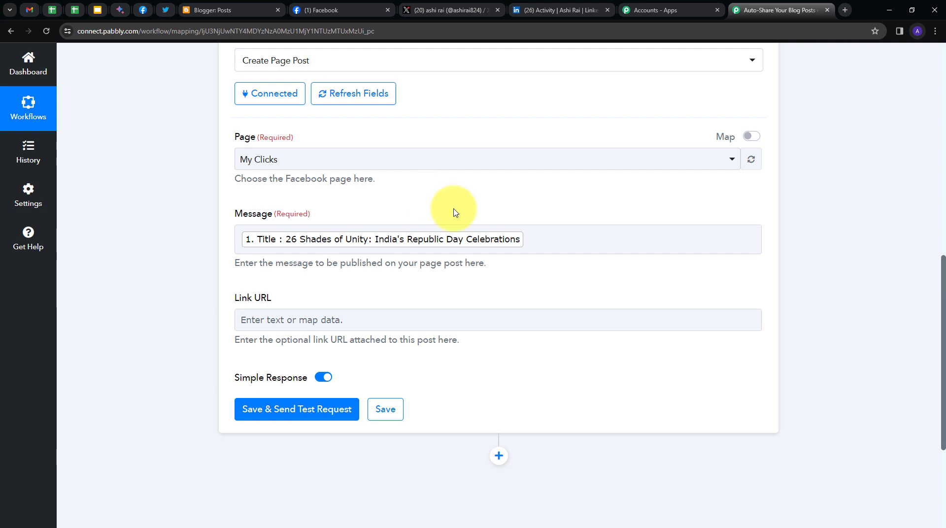
Add the Text Formatter's Result value to the Message field below the title, separated by a line break
{"action": "left_click", "coordinate": [523, 238]}
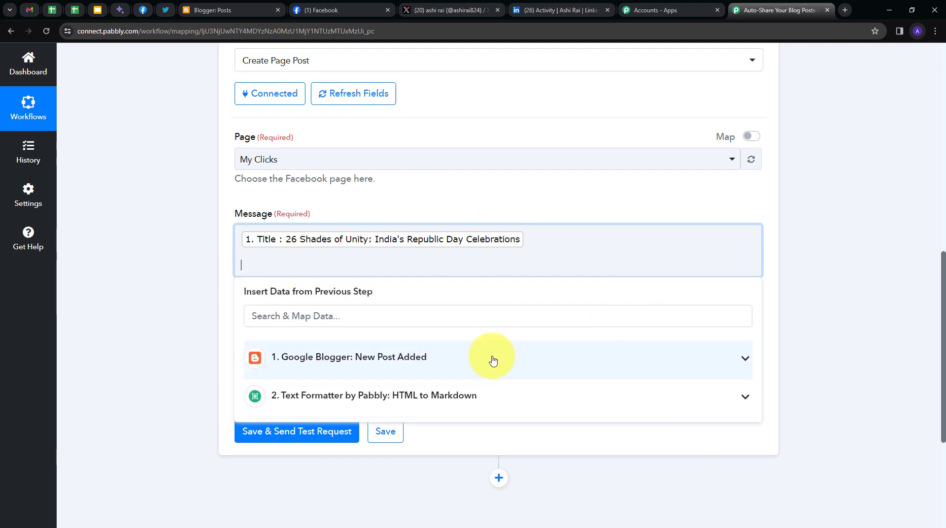
{"action": "left_click", "coordinate": [433, 395]}
{"action": "scroll", "coordinate": [517, 365], "scroll_direction": "down", "scroll_amount": 1}
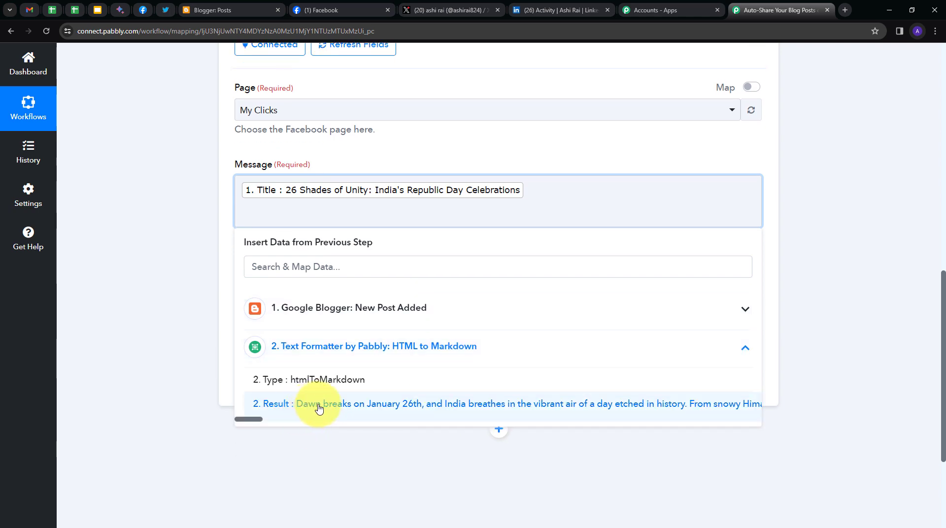
{"action": "left_click", "coordinate": [320, 404]}
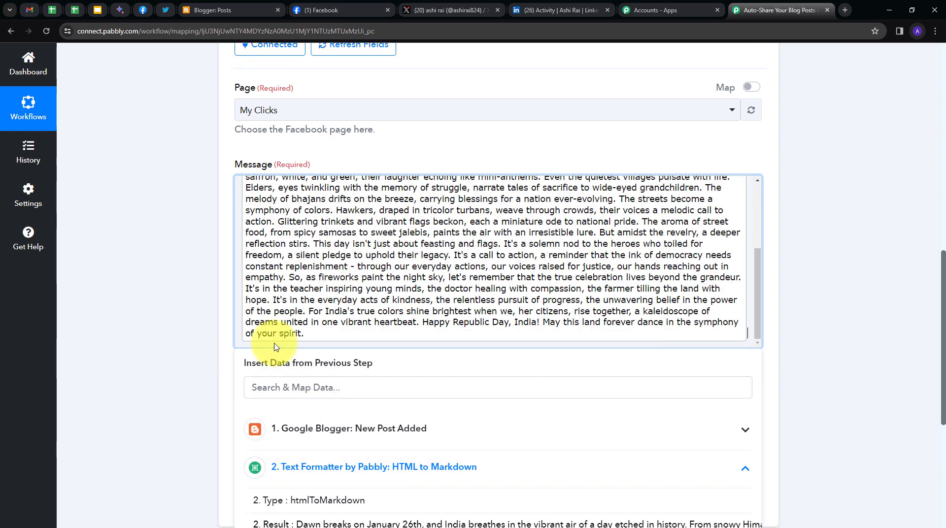
{"action": "left_click", "coordinate": [186, 275]}
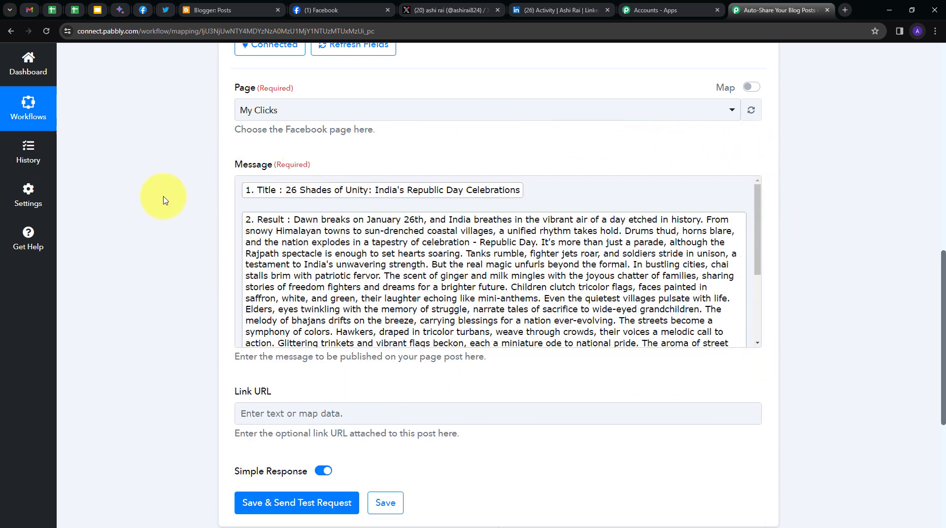
Map the Url value from the Google Blogger trigger into the Facebook post's Link URL field
{"action": "scroll", "coordinate": [207, 291], "scroll_direction": "down", "scroll_amount": 2}
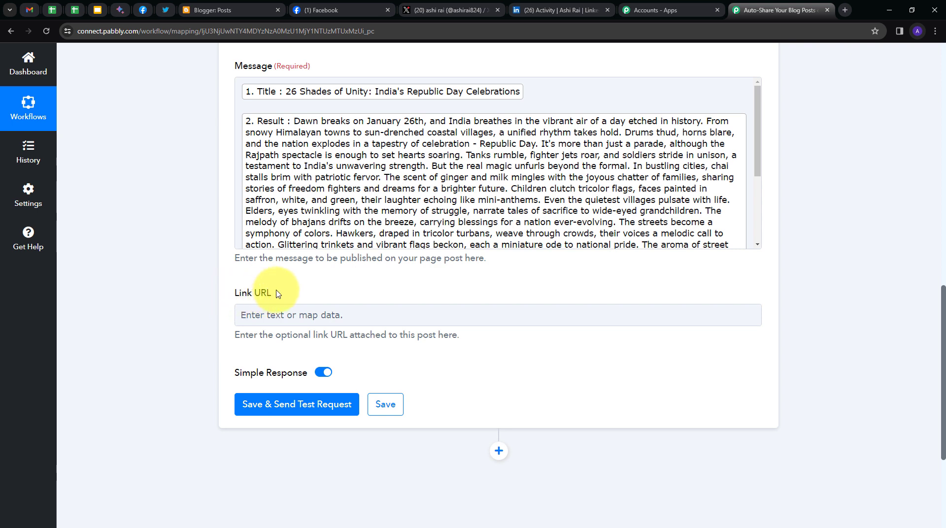
{"action": "scroll", "coordinate": [275, 303], "scroll_direction": "up", "scroll_amount": 1}
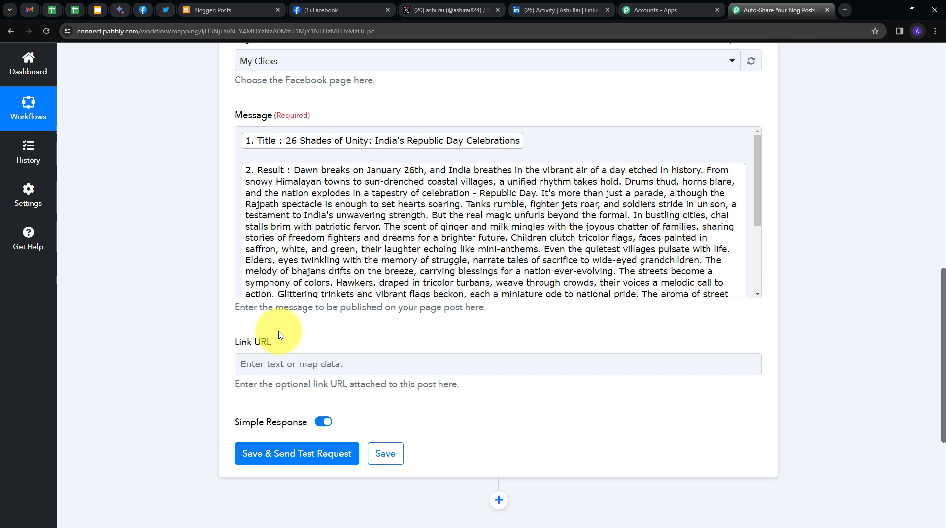
{"action": "left_click", "coordinate": [244, 364]}
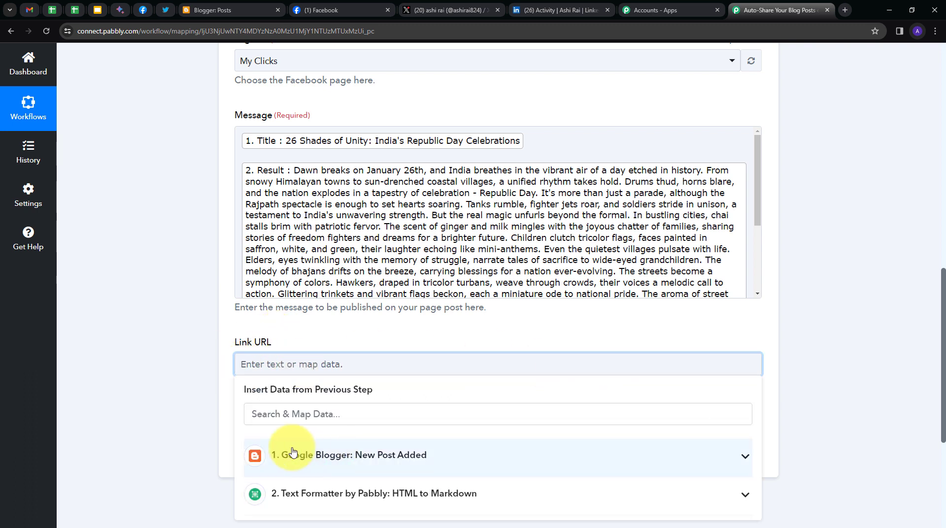
{"action": "left_click", "coordinate": [456, 453]}
{"action": "scroll", "coordinate": [419, 468], "scroll_direction": "down", "scroll_amount": 1}
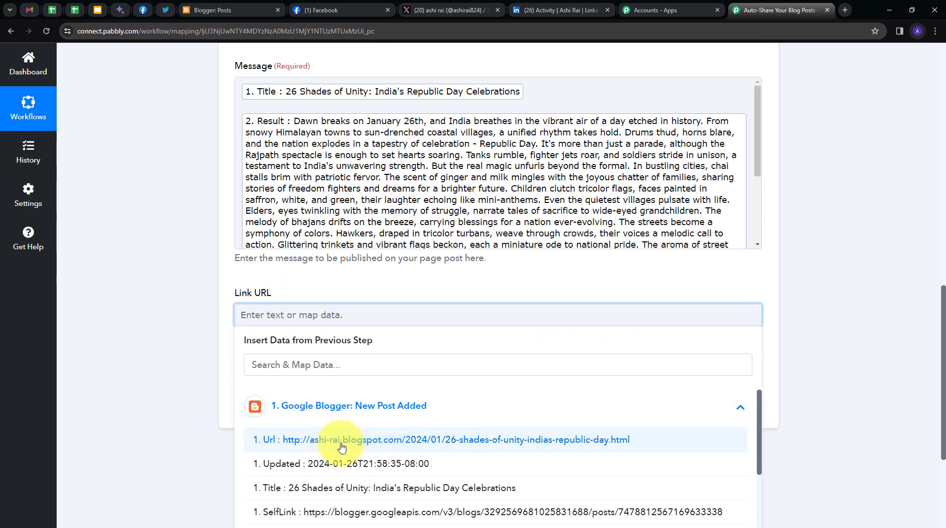
{"action": "left_click", "coordinate": [312, 446]}
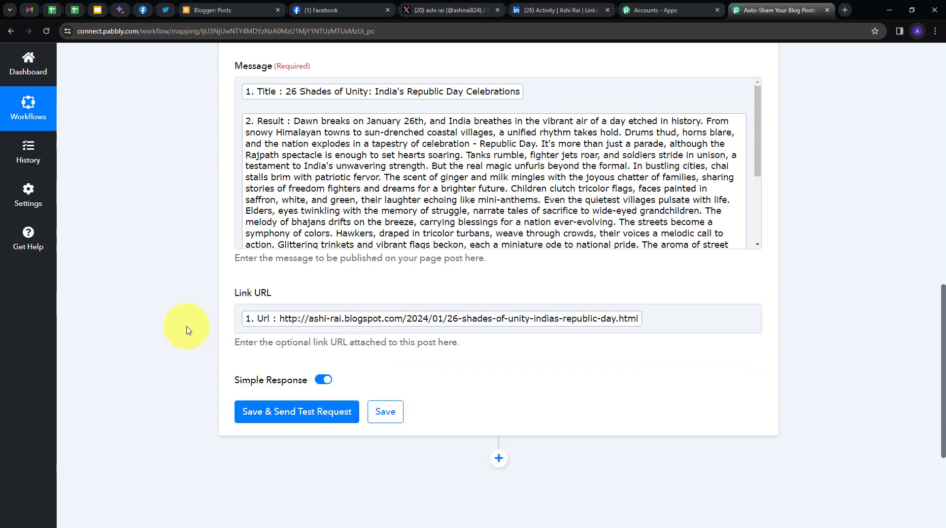
Save the Create Page Post step with a test request and read the full new post on the My Clicks Facebook page
{"action": "left_click", "coordinate": [293, 414]}
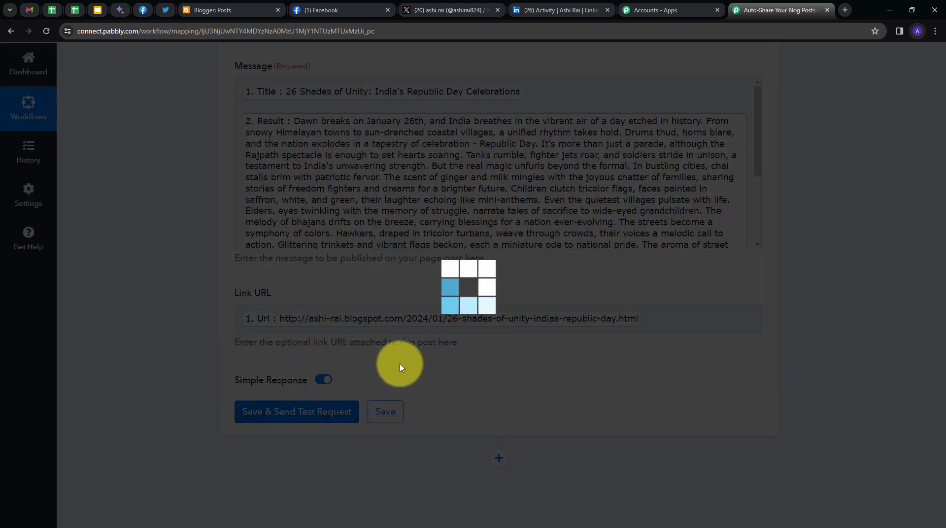
{"action": "scroll", "coordinate": [832, 333], "scroll_direction": "down", "scroll_amount": 3}
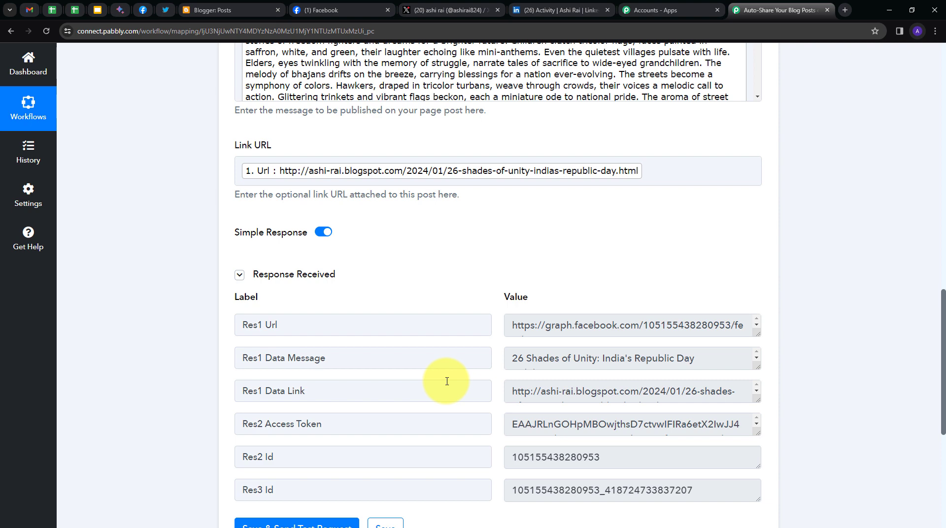
{"action": "left_click", "coordinate": [310, 8]}
{"action": "left_click", "coordinate": [46, 32]}
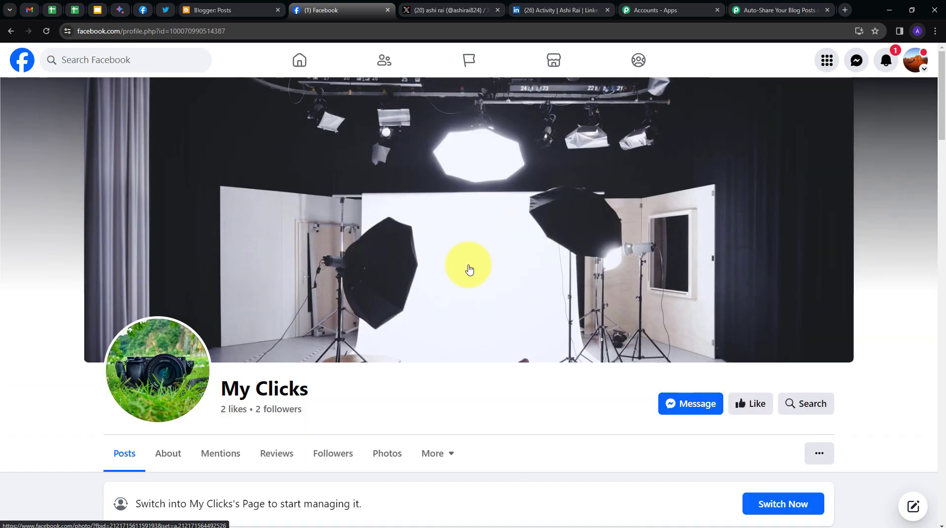
{"action": "scroll", "coordinate": [493, 261], "scroll_direction": "down", "scroll_amount": 5}
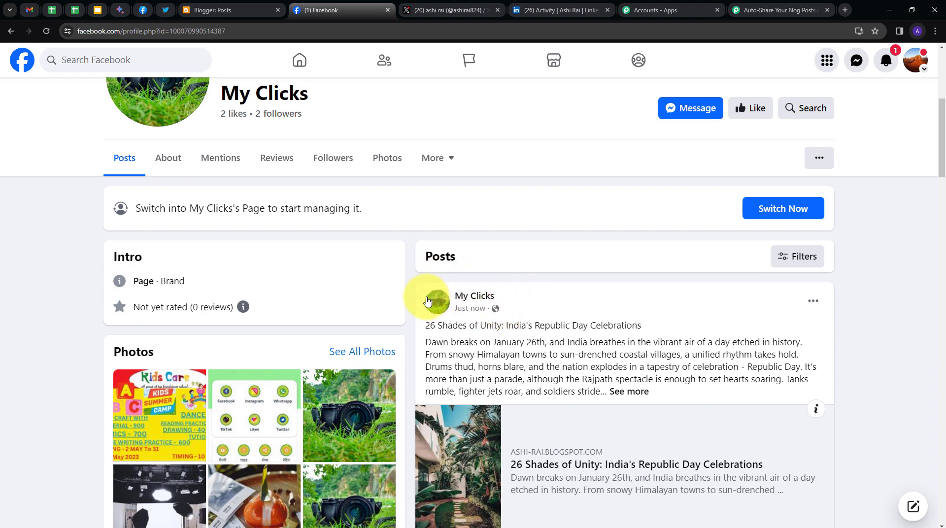
{"action": "mouse_move", "coordinate": [436, 300]}
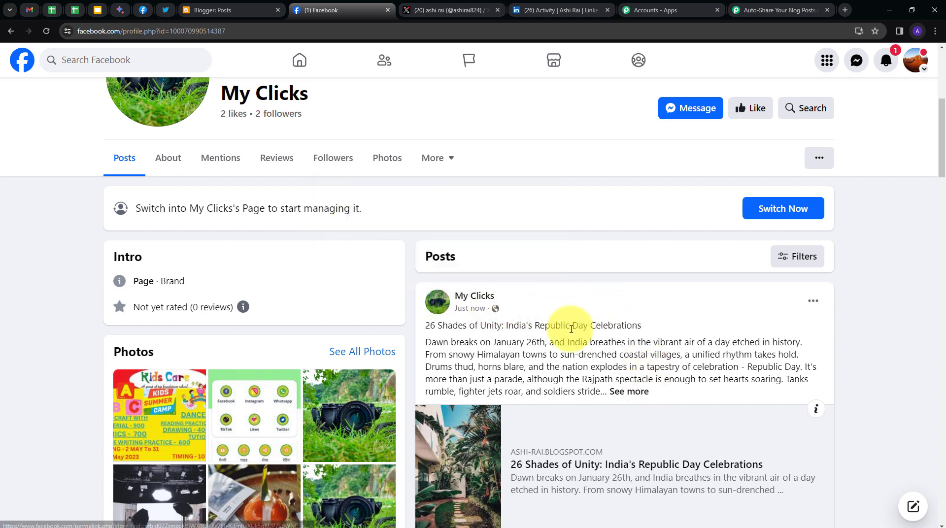
{"action": "left_click", "coordinate": [625, 391]}
{"action": "scroll", "coordinate": [500, 297], "scroll_direction": "down", "scroll_amount": 2}
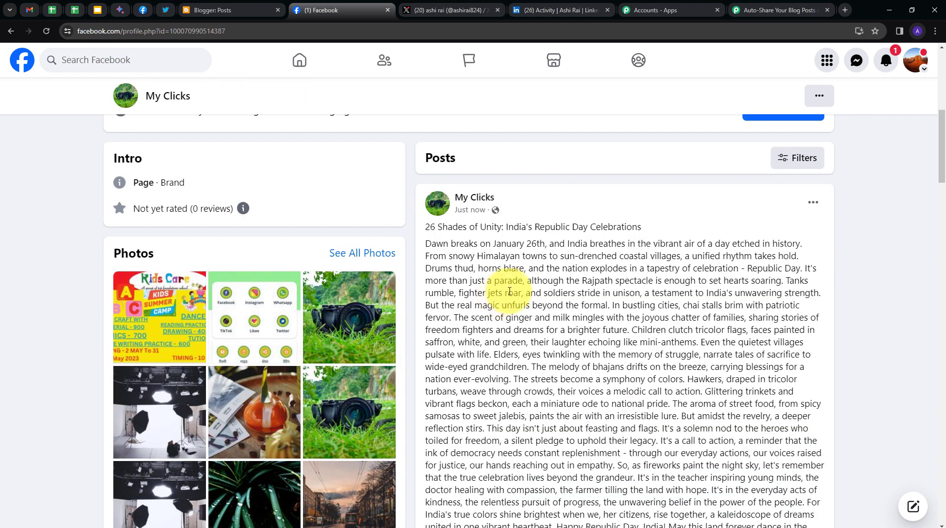
Examine the full text of the new My Clicks post and open its link preview to check the original blog article
{"action": "scroll", "coordinate": [496, 276], "scroll_direction": "down", "scroll_amount": 1}
{"action": "scroll", "coordinate": [427, 185], "scroll_direction": "down", "scroll_amount": 1}
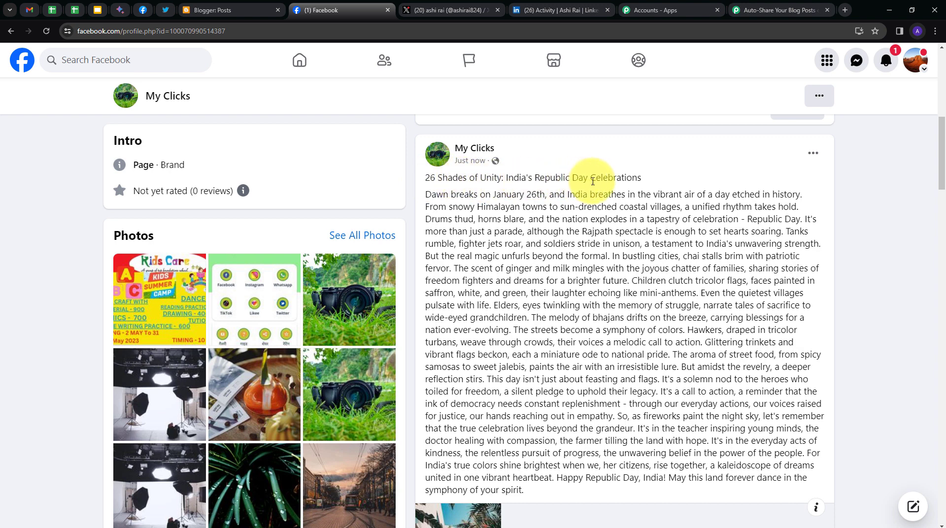
{"action": "left_click_drag", "start_coordinate": [426, 198], "coordinate": [826, 488]}
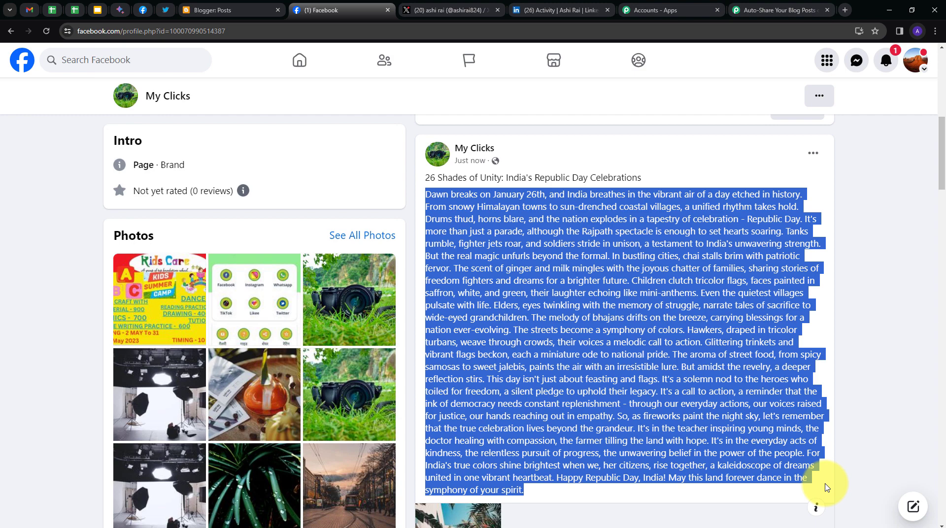
{"action": "left_click", "coordinate": [856, 455]}
{"action": "scroll", "coordinate": [770, 313], "scroll_direction": "down", "scroll_amount": 3}
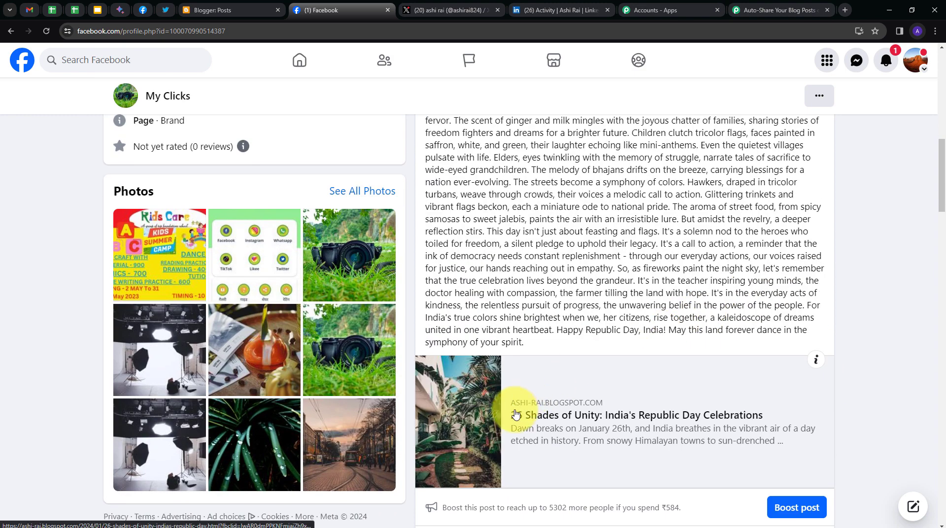
{"action": "left_click", "coordinate": [597, 417]}
{"action": "scroll", "coordinate": [553, 249], "scroll_direction": "down", "scroll_amount": 9}
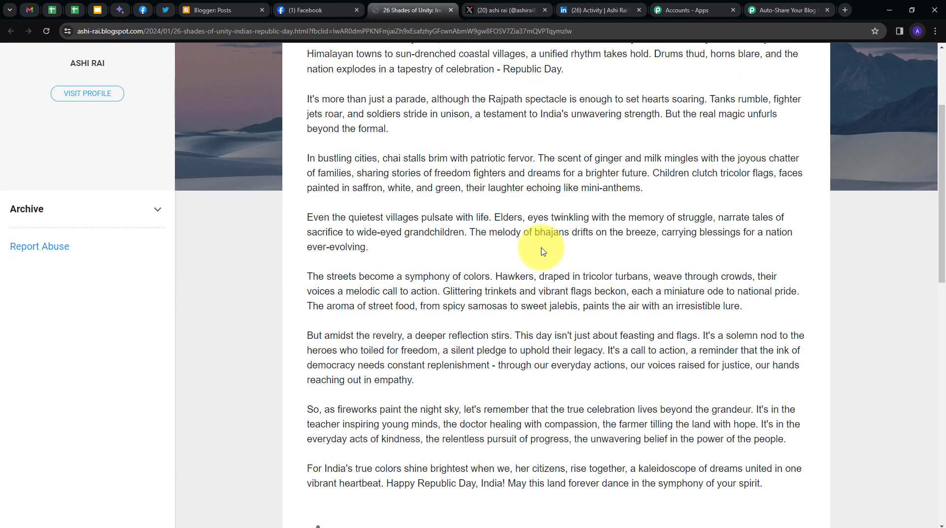
{"action": "scroll", "coordinate": [545, 241], "scroll_direction": "up", "scroll_amount": 10}
{"action": "left_click", "coordinate": [450, 10]}
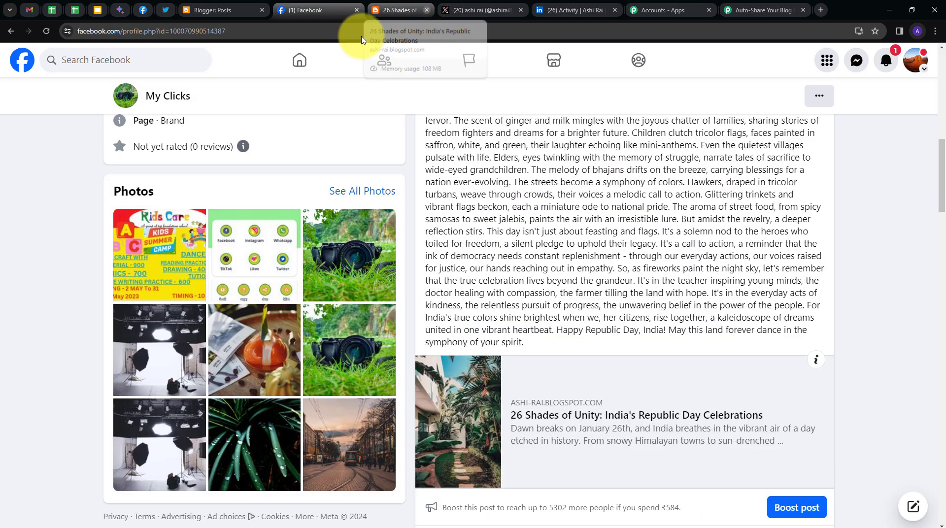
Return to the Pabbly Connect workflow and add an X (Formerly Twitter) action step with the Create Tweet event after the Facebook step
{"action": "left_click", "coordinate": [831, 10]}
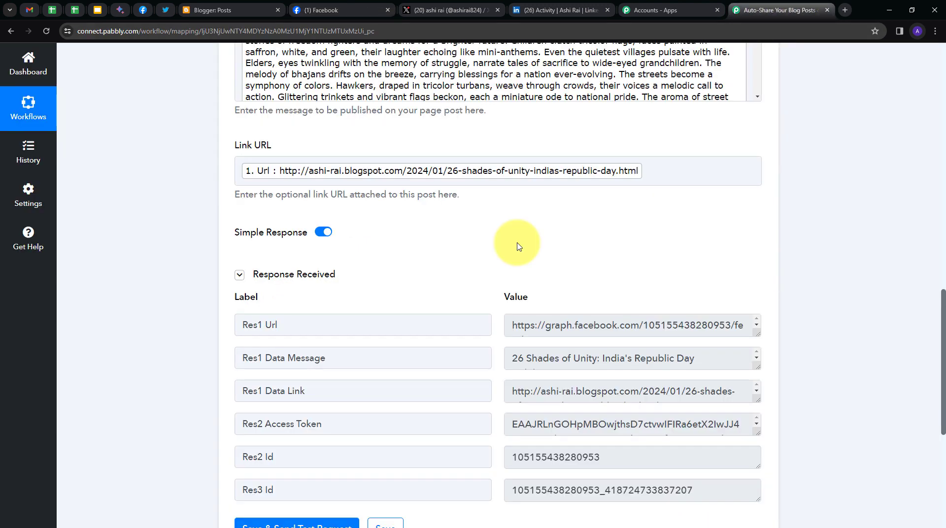
{"action": "scroll", "coordinate": [785, 197], "scroll_direction": "down", "scroll_amount": 6}
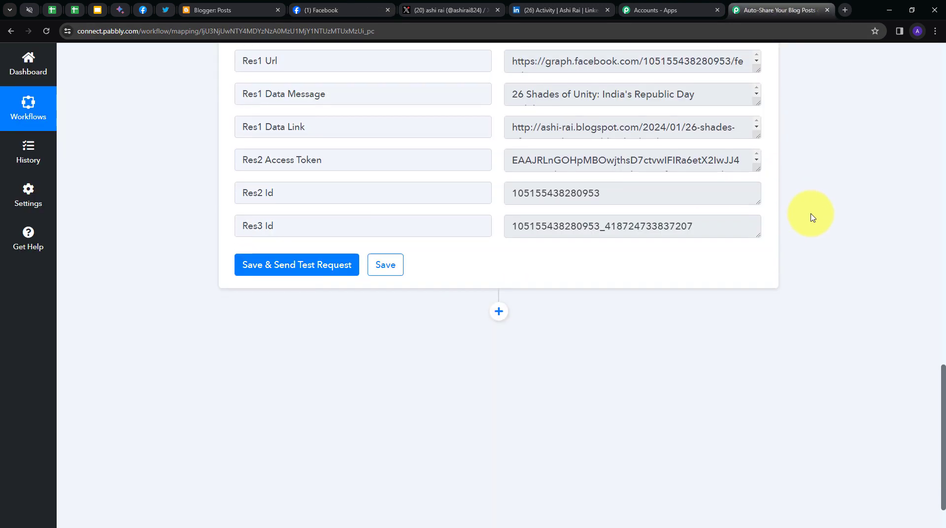
{"action": "left_click", "coordinate": [499, 254]}
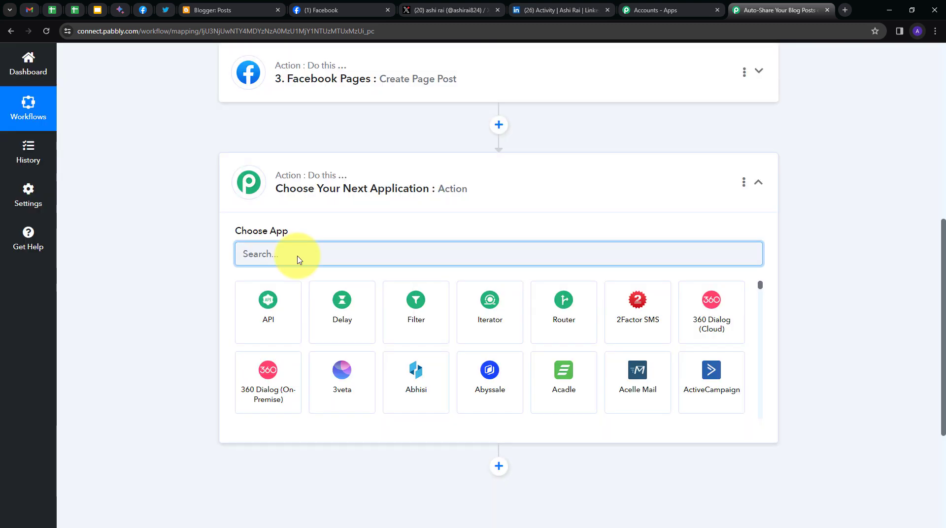
{"action": "type", "text": "Tw"}
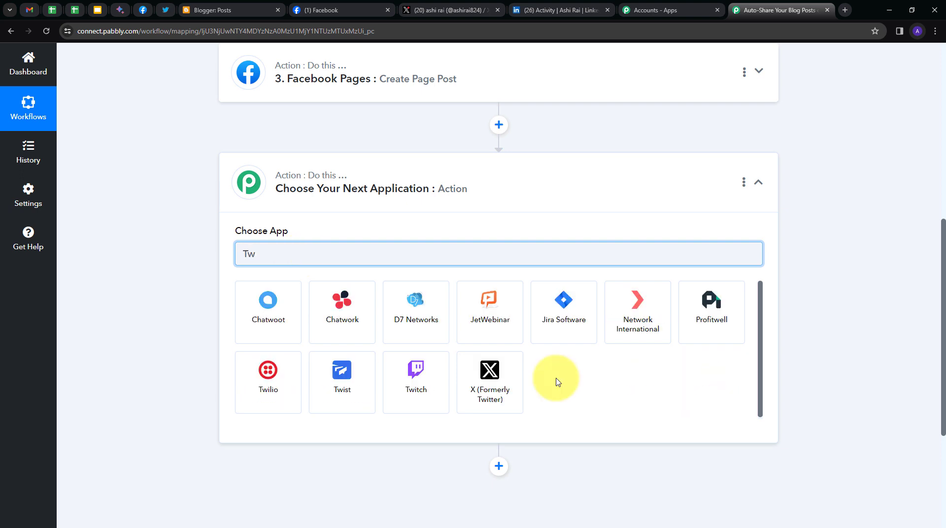
{"action": "left_click", "coordinate": [493, 382]}
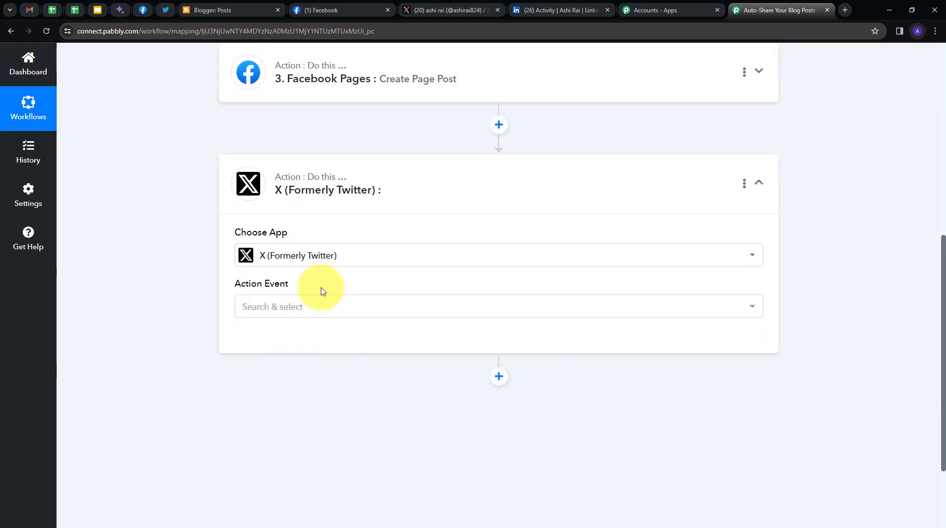
{"action": "left_click", "coordinate": [440, 306]}
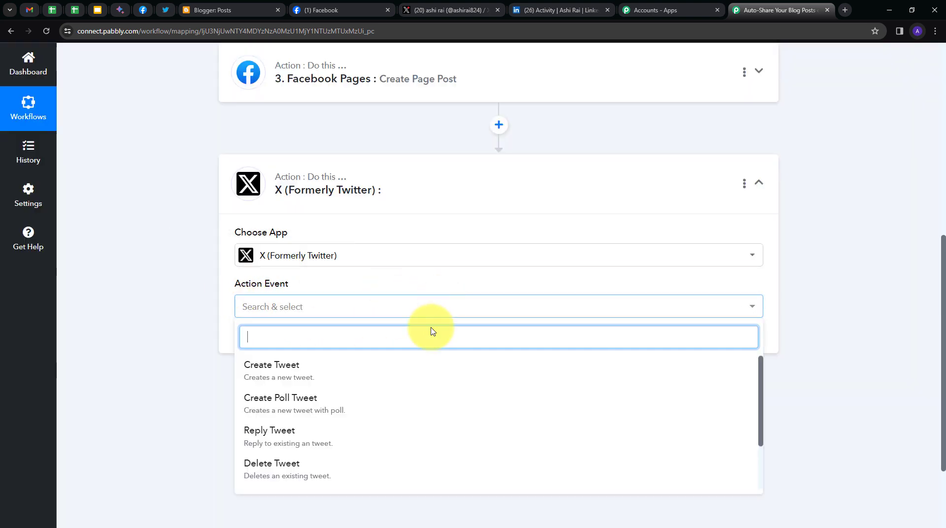
{"action": "left_click", "coordinate": [291, 378]}
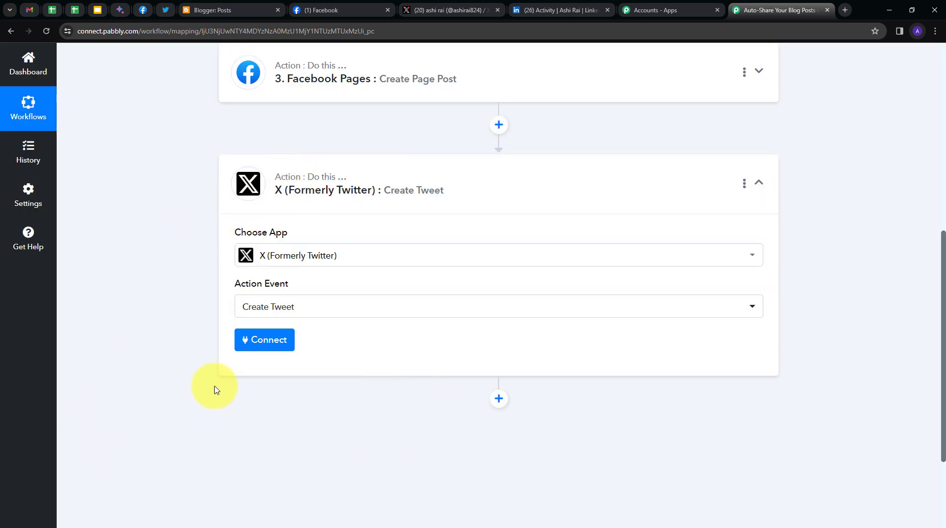
Start adding a new X (Formerly Twitter) connection for the Create Tweet step
{"action": "left_click", "coordinate": [260, 344]}
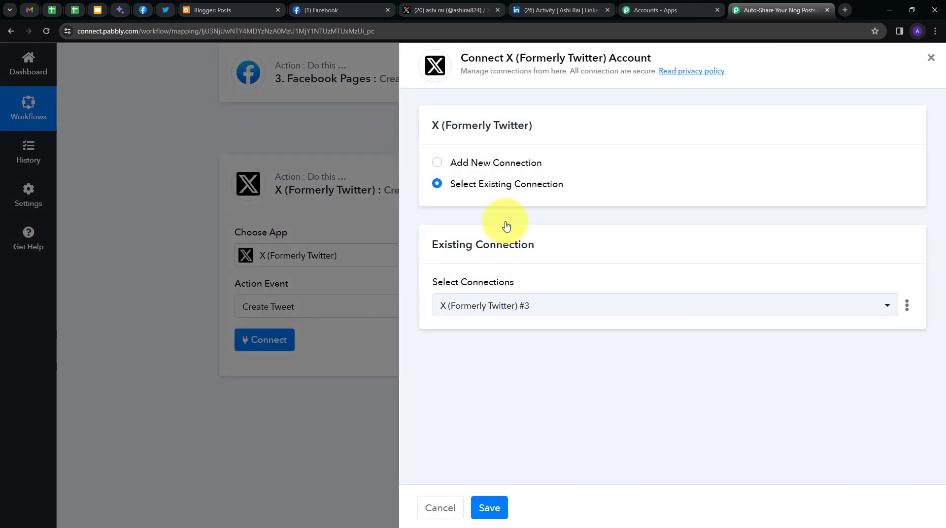
{"action": "left_click", "coordinate": [477, 166]}
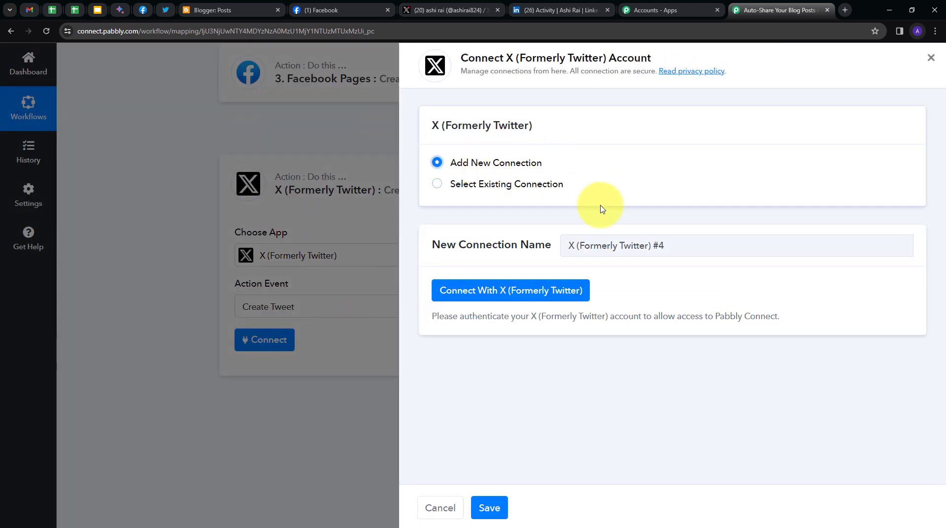
{"action": "left_click", "coordinate": [503, 295]}
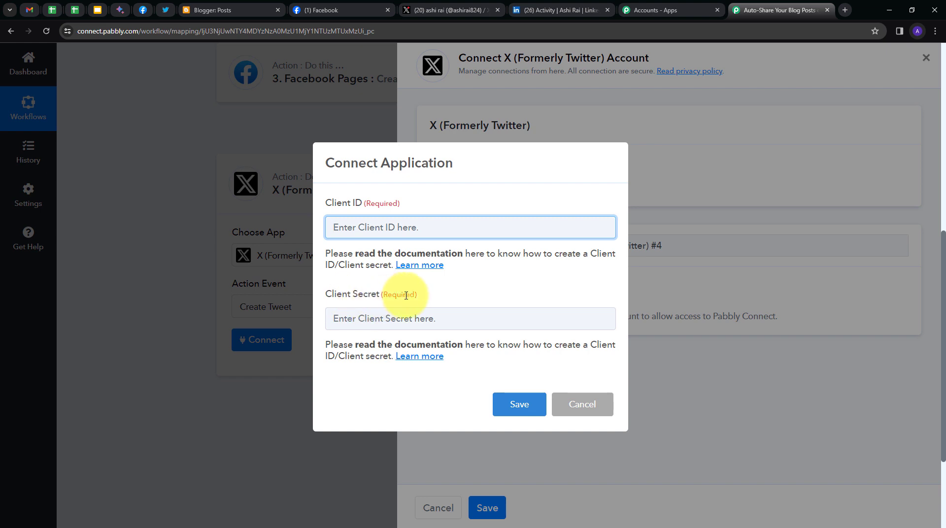
Switch to the Twitter Developer Portal and open the keys and tokens of the app in the ConnectApp project
{"action": "left_click", "coordinate": [167, 11]}
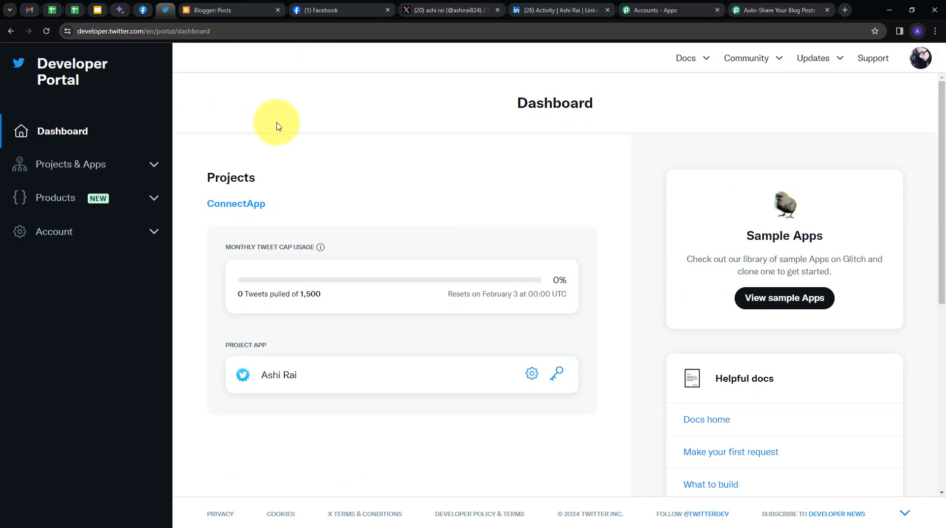
{"action": "left_click", "coordinate": [79, 170]}
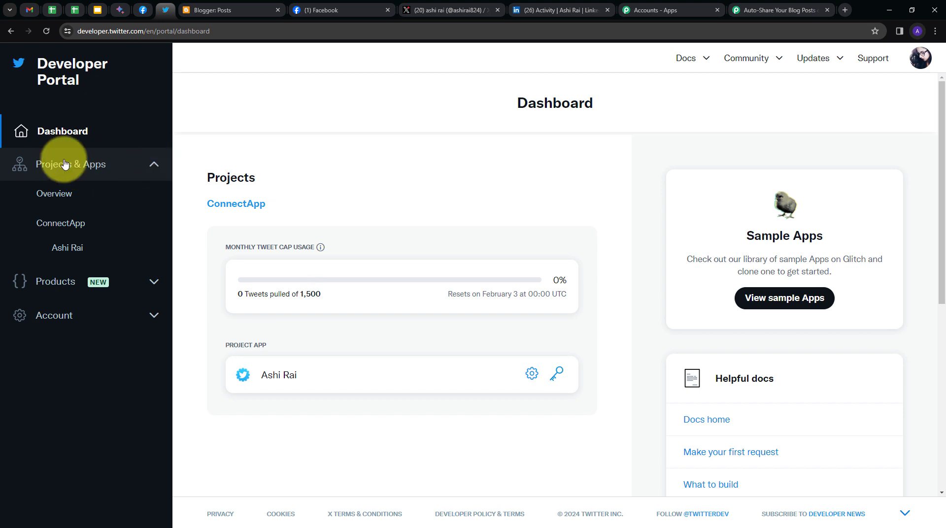
{"action": "left_click", "coordinate": [63, 251]}
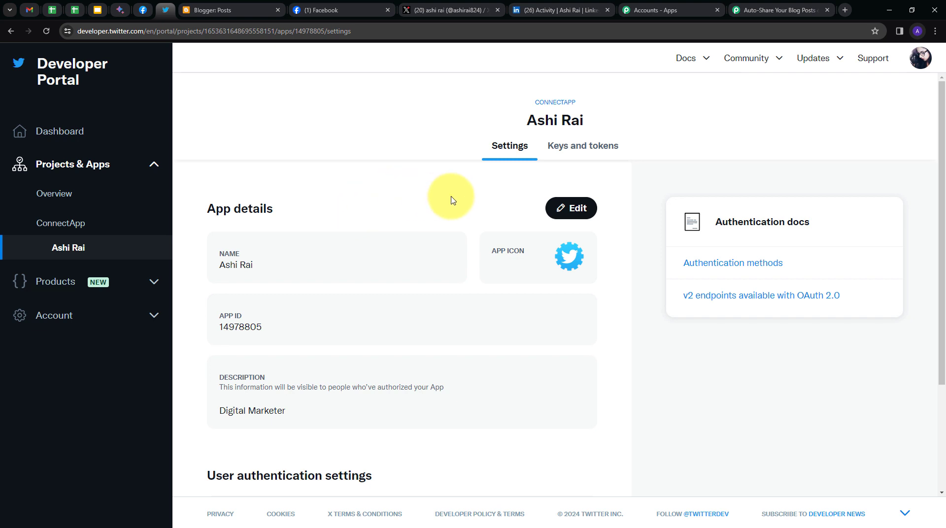
{"action": "left_click", "coordinate": [585, 156]}
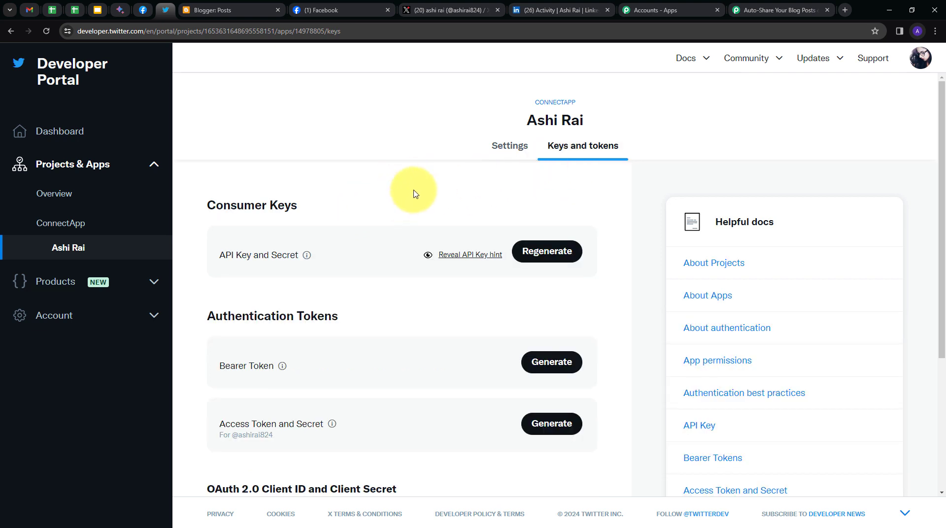
{"action": "scroll", "coordinate": [414, 194], "scroll_direction": "down", "scroll_amount": 4}
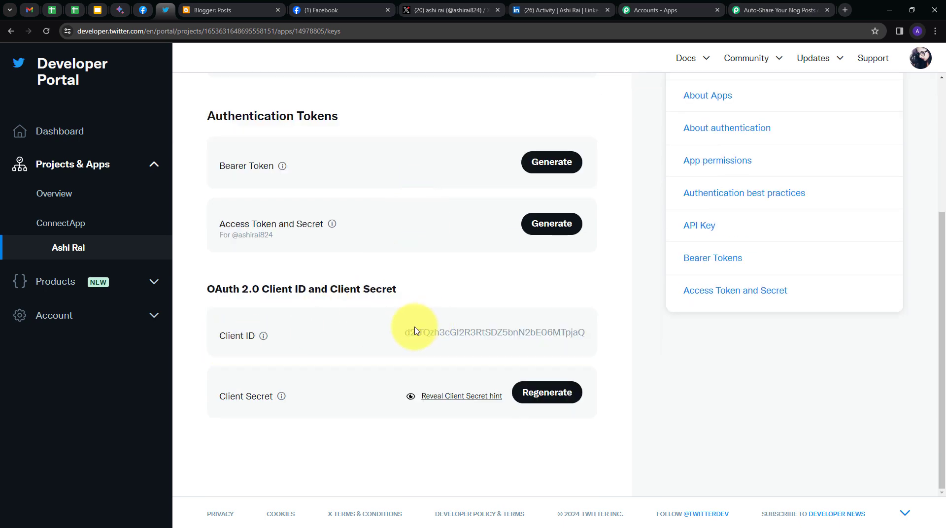
Copy the app's OAuth 2.0 Client ID and paste it into the Client ID field of the Pabbly connection form
{"action": "left_click_drag", "start_coordinate": [404, 331], "coordinate": [596, 346]}
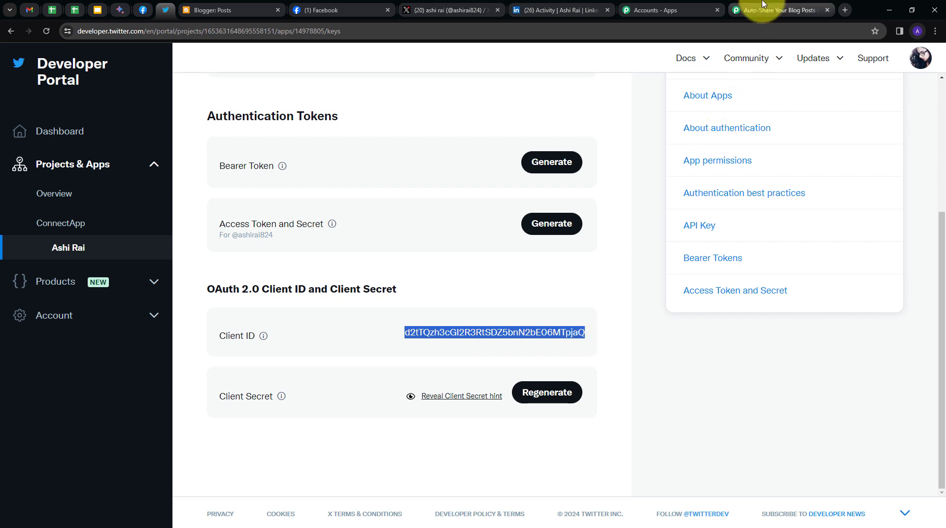
{"action": "left_click", "coordinate": [813, 7]}
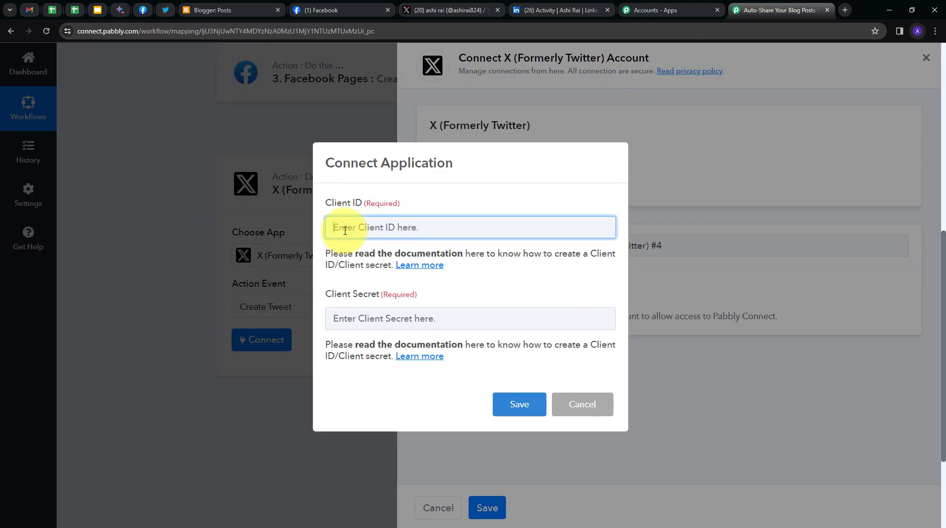
{"action": "key", "text": "ctrl+v"}
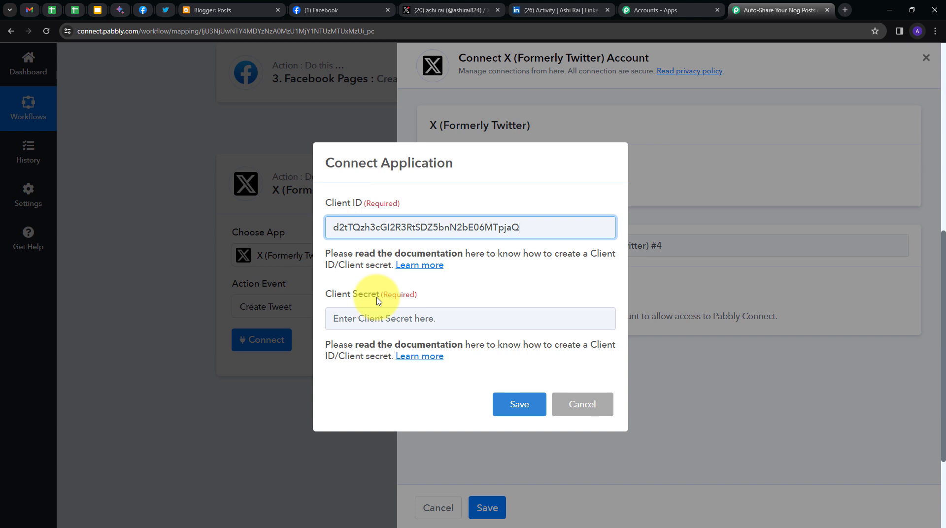
Regenerate the app's OAuth 2.0 Client Secret in the Twitter Developer Portal and copy it
{"action": "key", "text": "ctrl+7"}
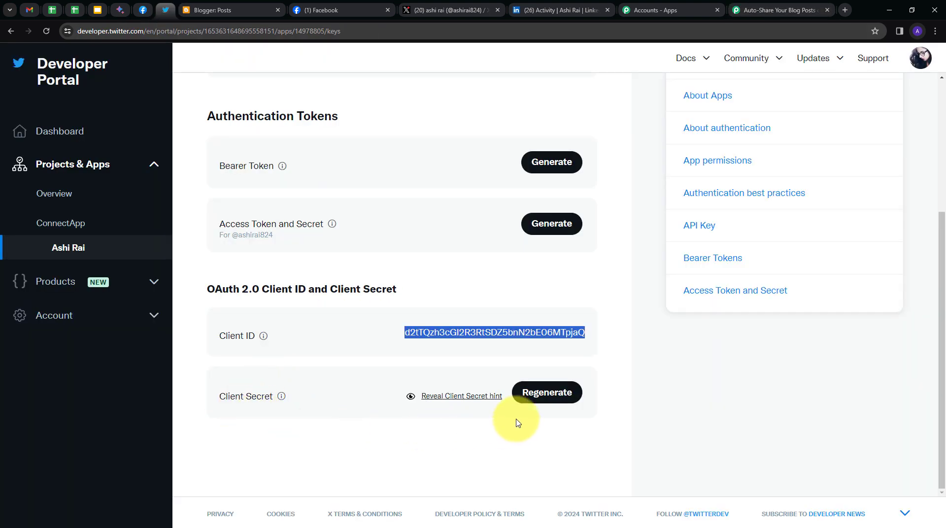
{"action": "left_click", "coordinate": [544, 396]}
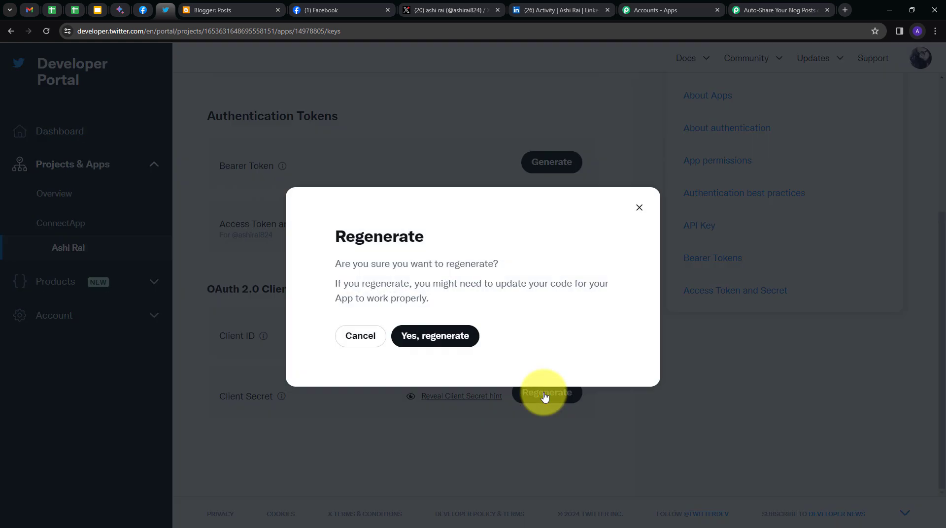
{"action": "left_click", "coordinate": [416, 337]}
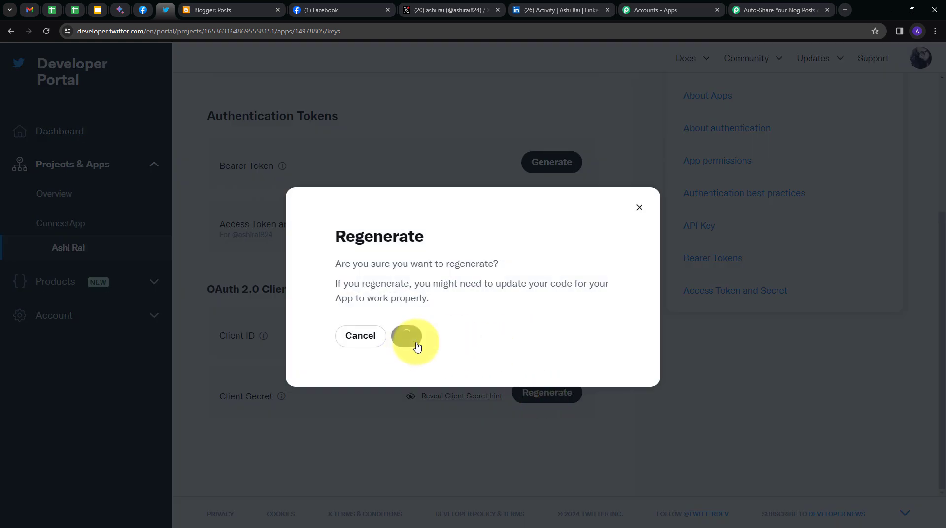
{"action": "left_click", "coordinate": [583, 337]}
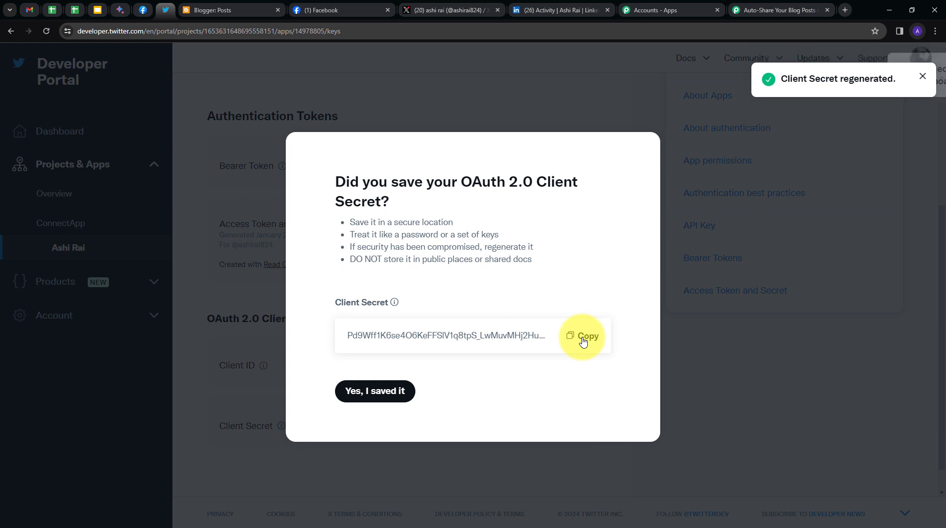
Paste the client secret into the Client Secret field in Pabbly Connect, save, and authorize the app's access to the X account
{"action": "left_click", "coordinate": [756, 15]}
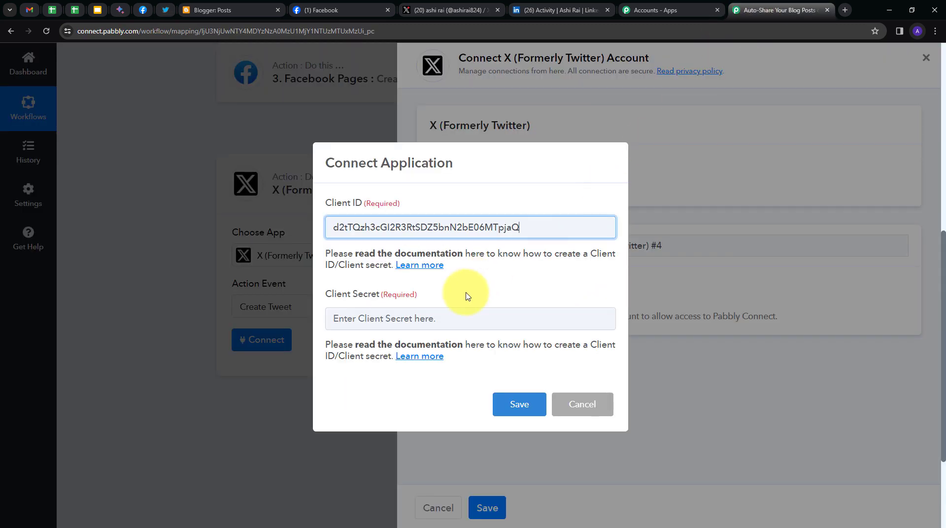
{"action": "left_click", "coordinate": [422, 321]}
{"action": "key", "text": "ctrl+v"}
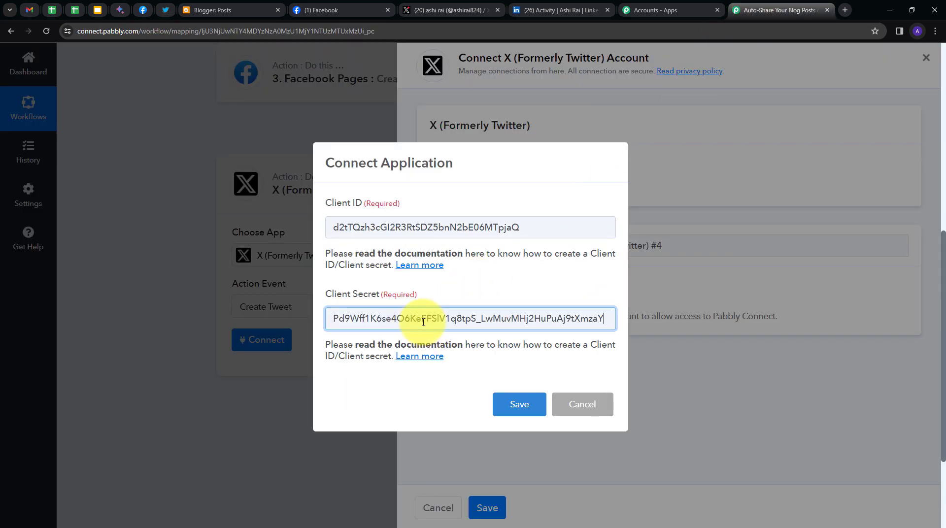
{"action": "left_click", "coordinate": [512, 405]}
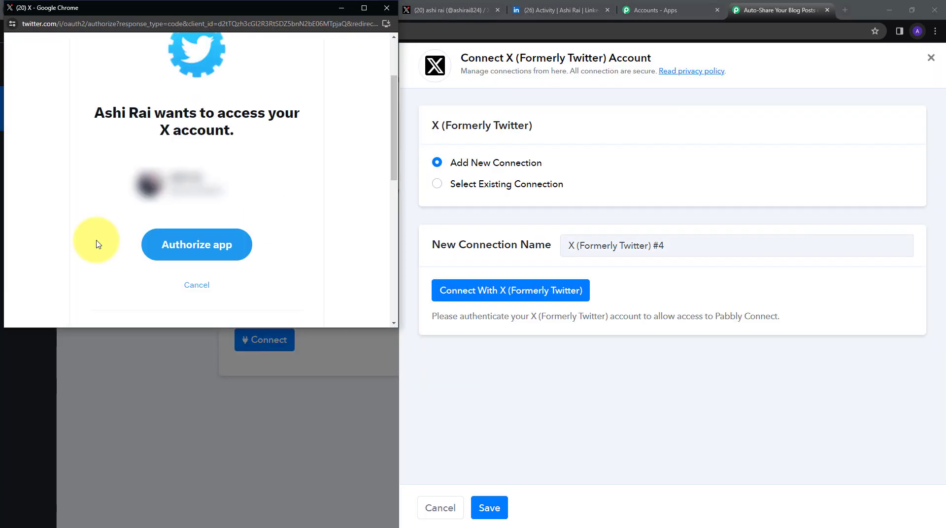
{"action": "left_click", "coordinate": [190, 251]}
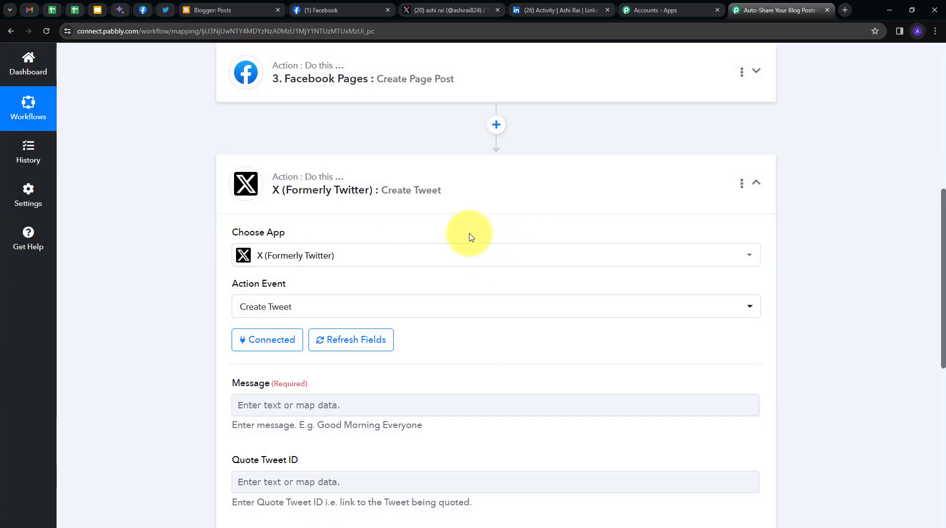
Map the Title value from the Google Blogger trigger into the Create Tweet step's Message field
{"action": "scroll", "coordinate": [144, 340], "scroll_direction": "down", "scroll_amount": 2}
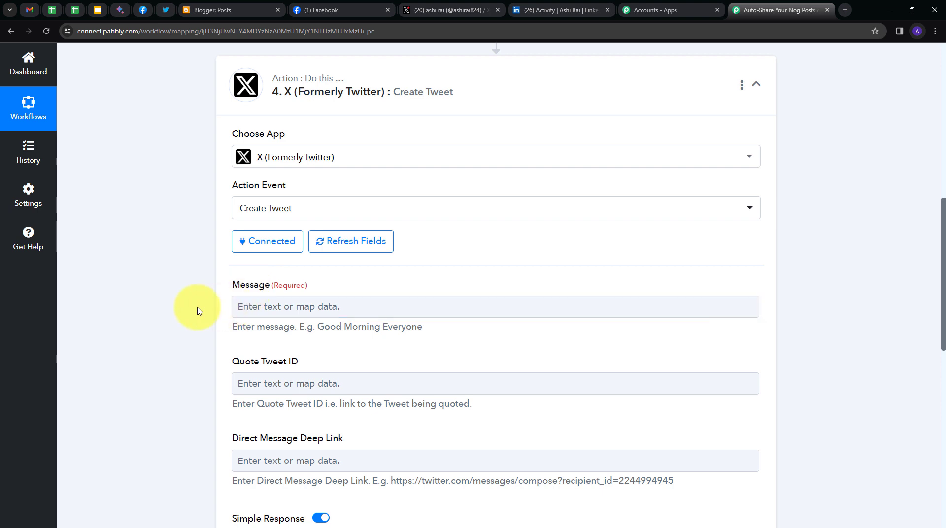
{"action": "left_click", "coordinate": [349, 306]}
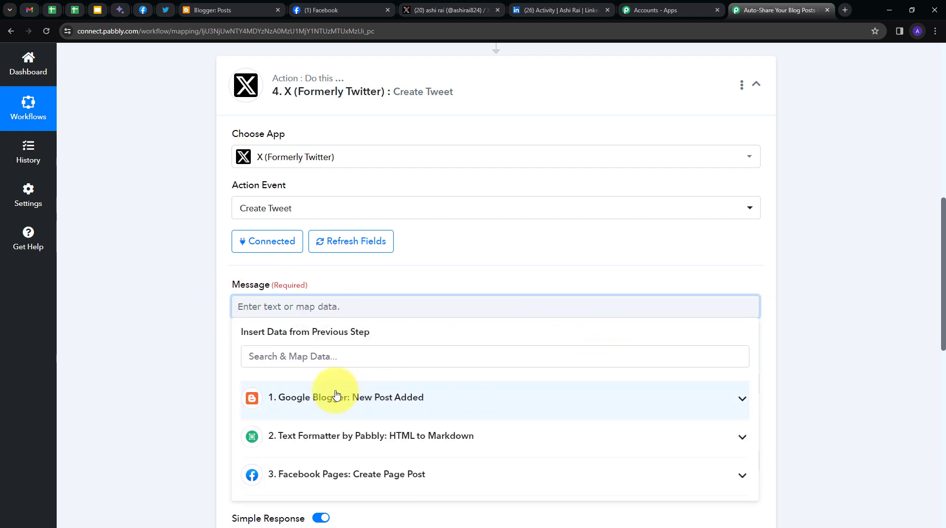
{"action": "left_click", "coordinate": [411, 396]}
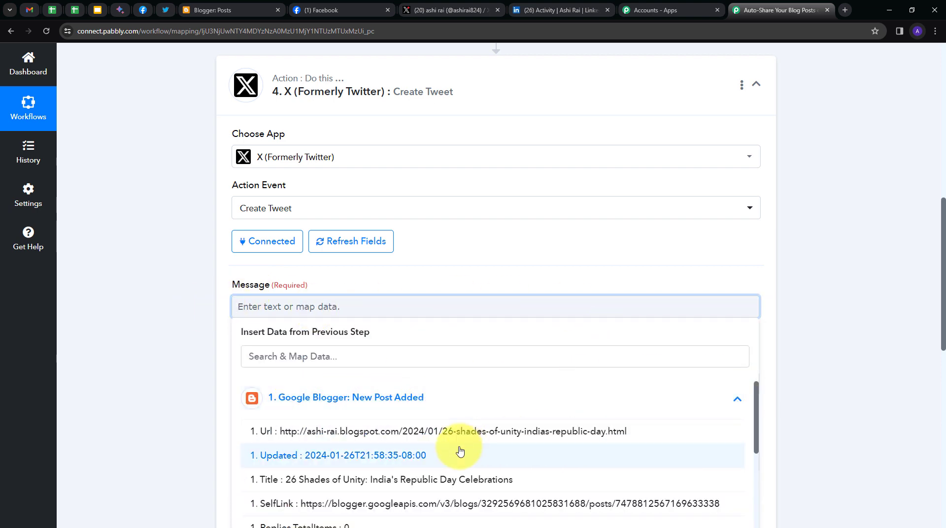
{"action": "left_click", "coordinate": [302, 479]}
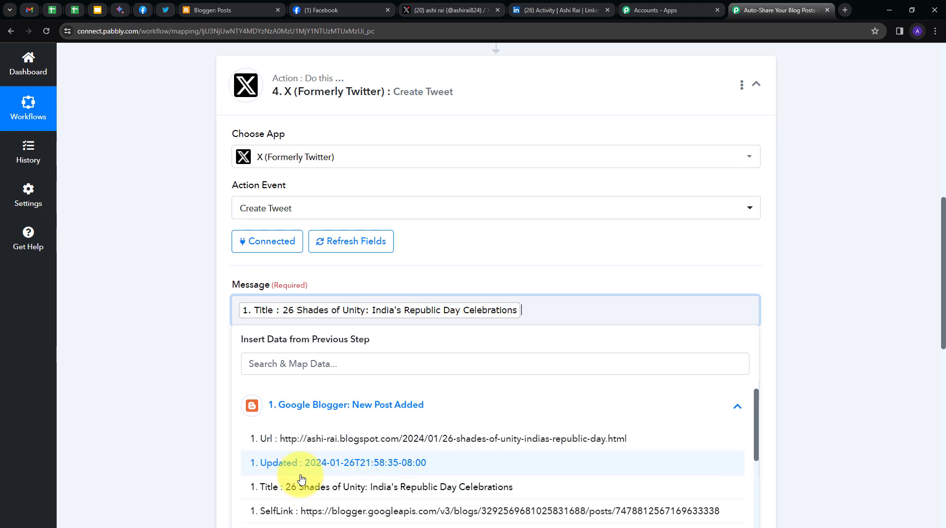
Add the Url value from the Google Blogger trigger on a new line below the title in the tweet's Message field
{"action": "key", "text": "Return"}
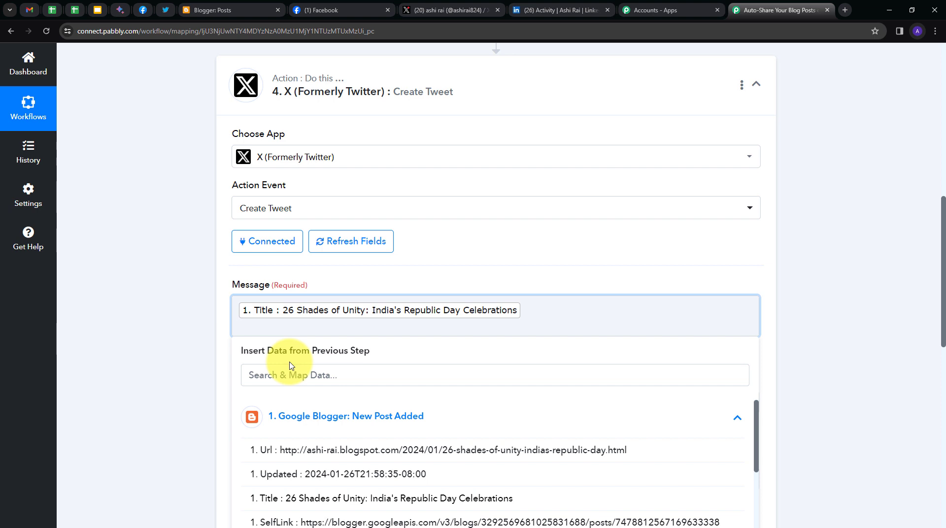
{"action": "left_click", "coordinate": [266, 451]}
{"action": "left_click", "coordinate": [200, 342]}
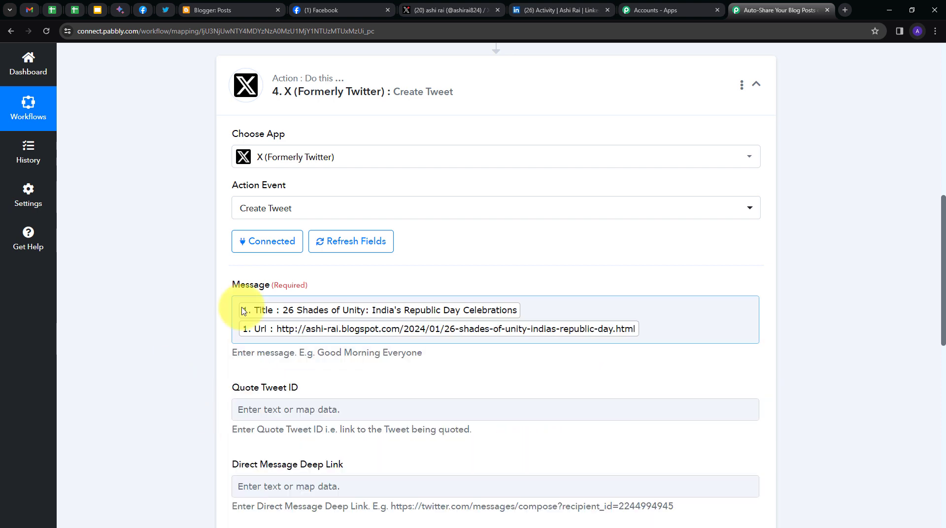
Save the Create Tweet step with a test request and review the response received
{"action": "scroll", "coordinate": [212, 355], "scroll_direction": "up", "scroll_amount": 1}
{"action": "scroll", "coordinate": [197, 389], "scroll_direction": "down", "scroll_amount": 2}
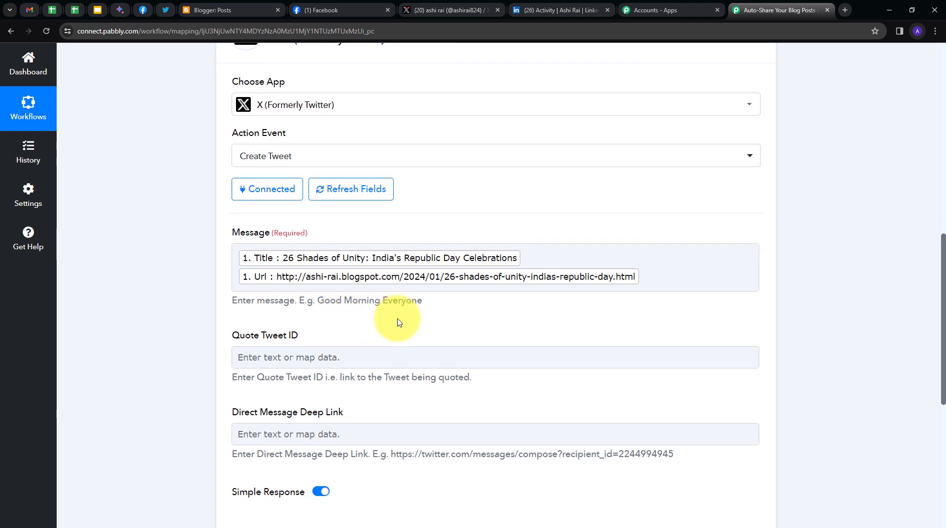
{"action": "scroll", "coordinate": [390, 317], "scroll_direction": "down", "scroll_amount": 2}
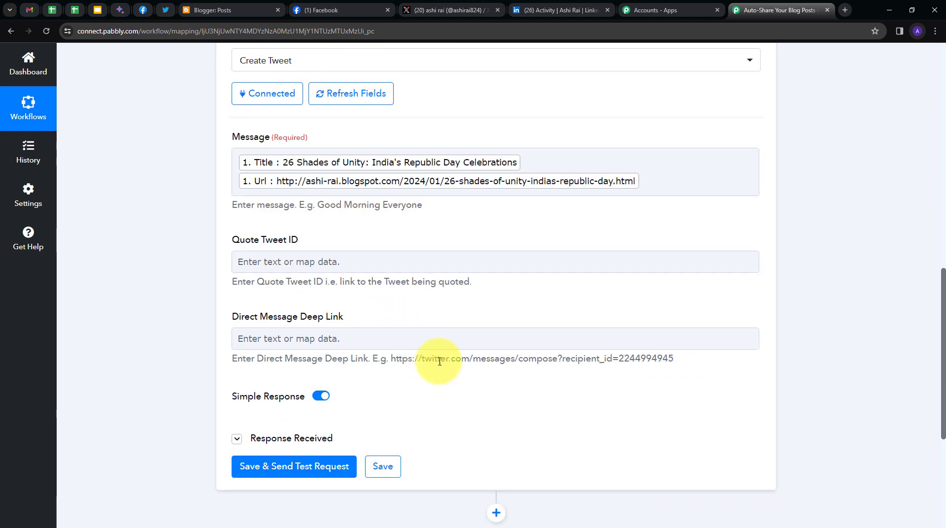
{"action": "left_click", "coordinate": [246, 473]}
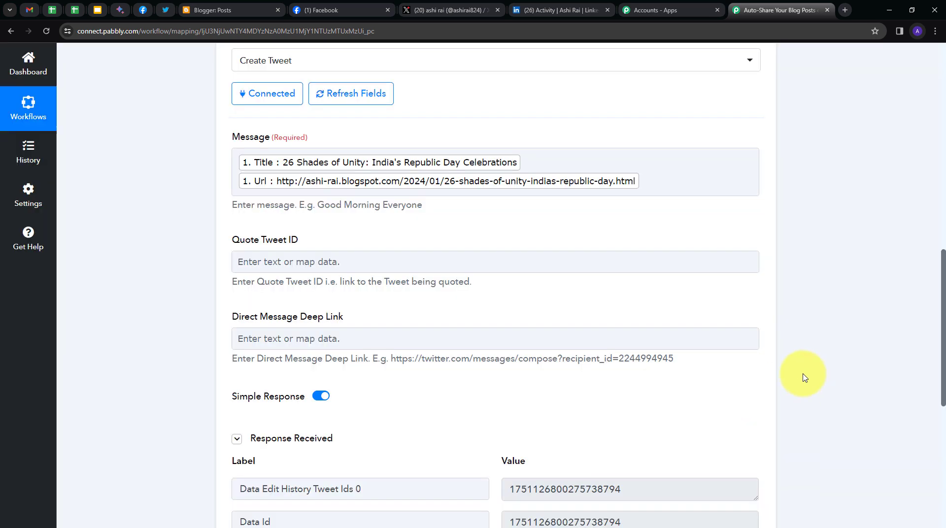
{"action": "scroll", "coordinate": [801, 356], "scroll_direction": "down", "scroll_amount": 1}
{"action": "scroll", "coordinate": [801, 356], "scroll_direction": "down", "scroll_amount": 3}
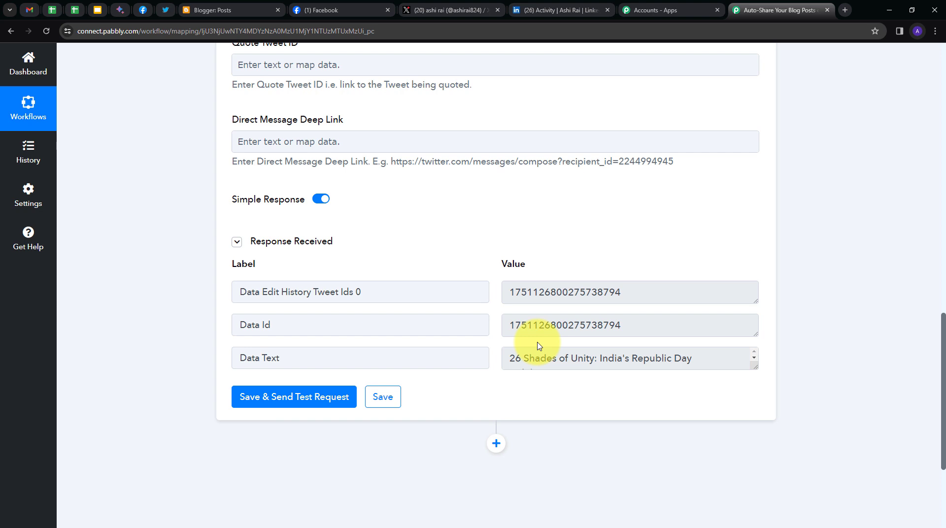
Check the newest post on the X profile, open its blog link to inspect the article, and return to the Pabbly workflow
{"action": "left_click", "coordinate": [413, 5]}
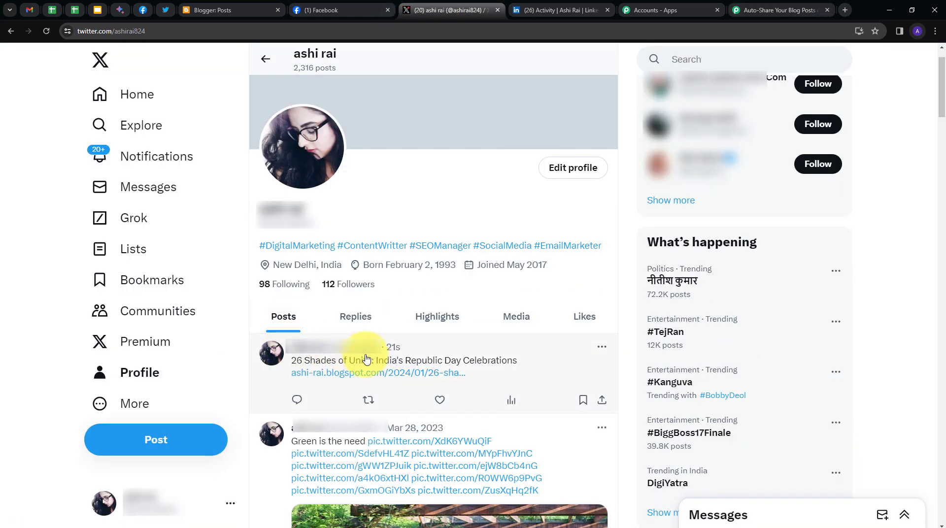
{"action": "left_click", "coordinate": [310, 376]}
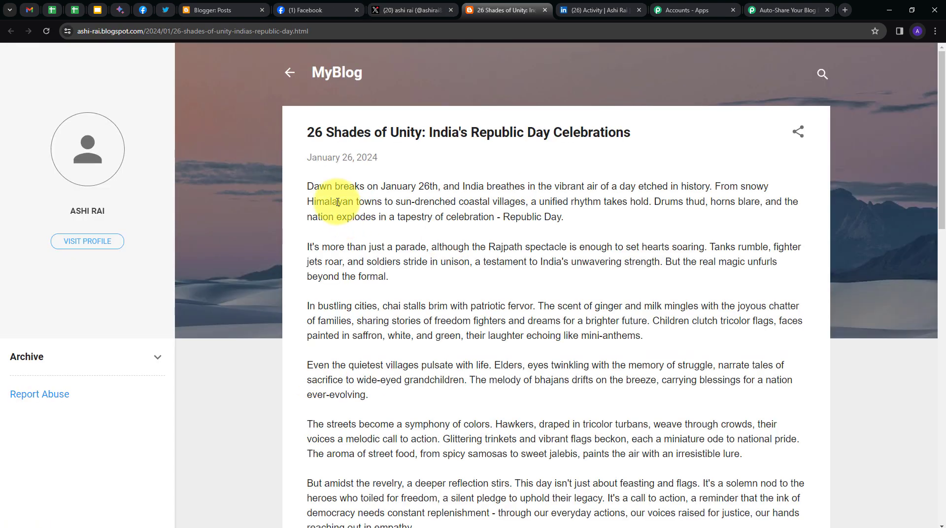
{"action": "scroll", "coordinate": [315, 178], "scroll_direction": "down", "scroll_amount": 3}
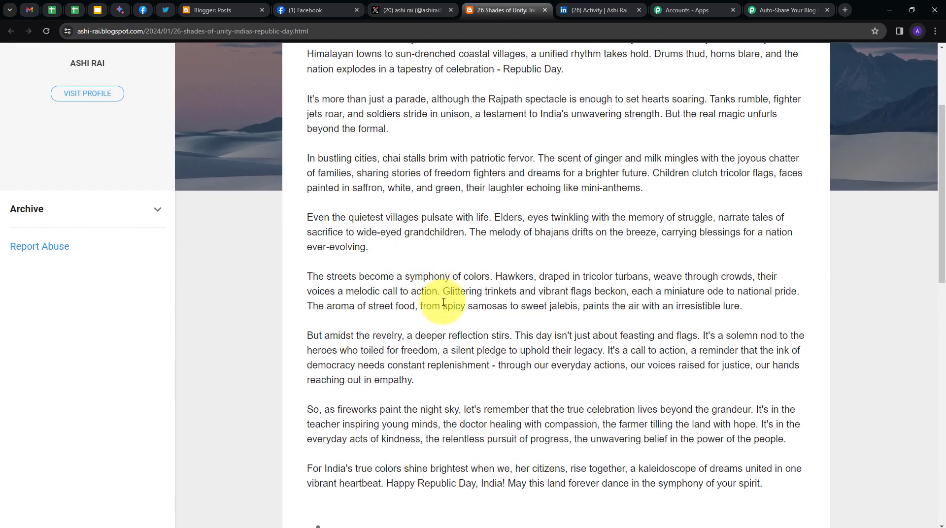
{"action": "scroll", "coordinate": [443, 302], "scroll_direction": "up", "scroll_amount": 3}
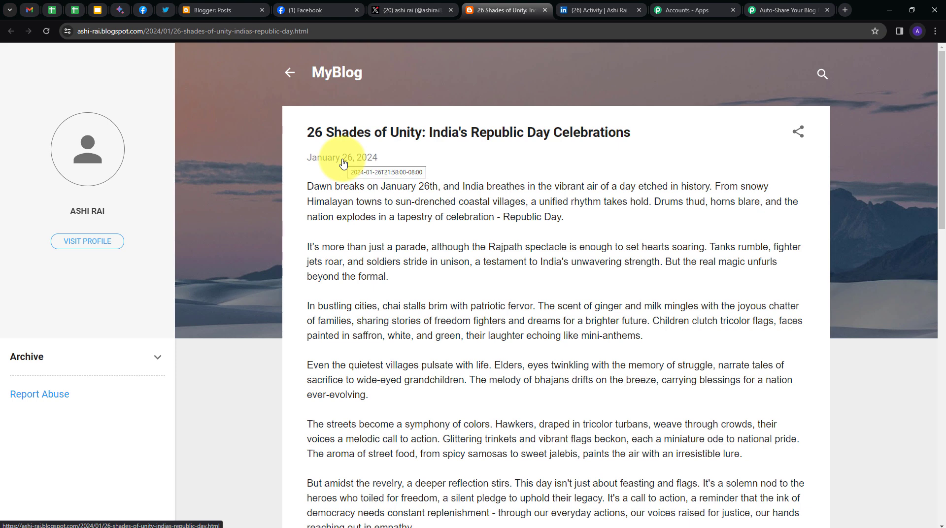
{"action": "left_click", "coordinate": [545, 10]}
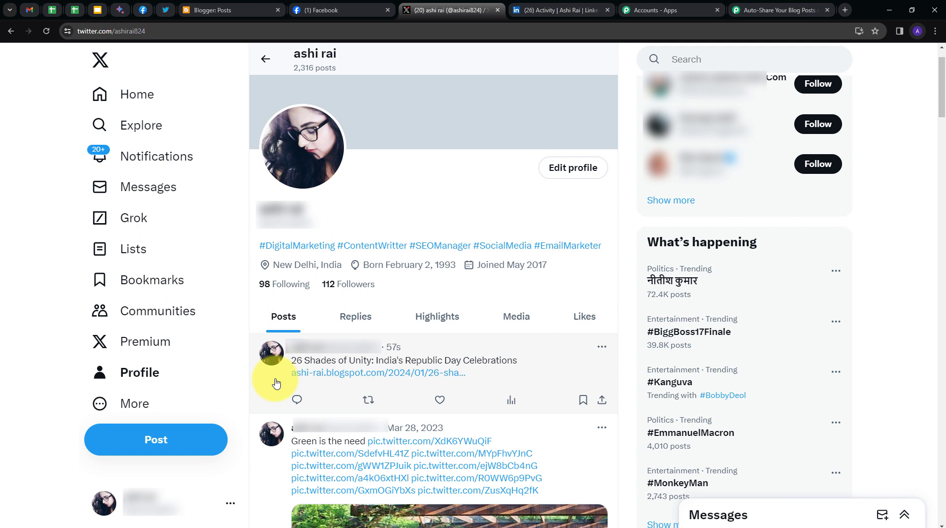
{"action": "left_click", "coordinate": [746, 9]}
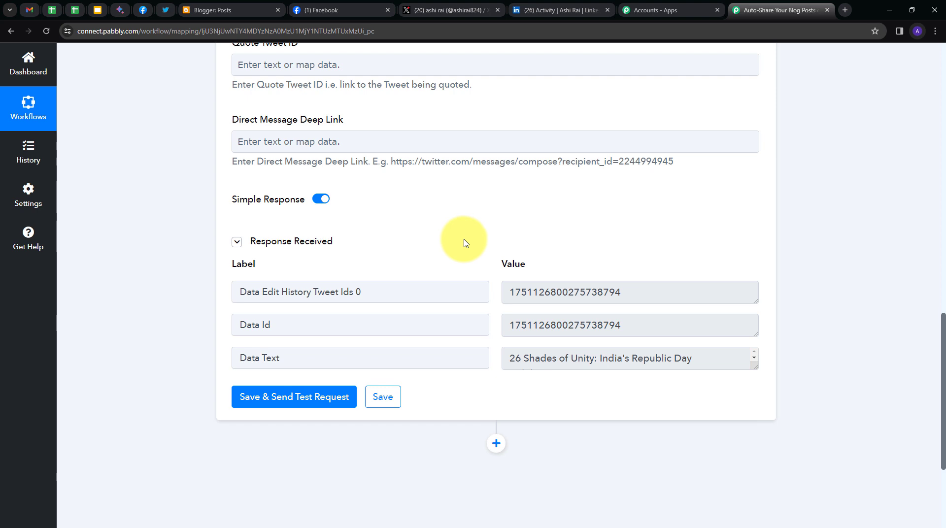
Add a LinkedIn action after the Create Tweet step with the action event Share an Article or URL
{"action": "scroll", "coordinate": [669, 305], "scroll_direction": "down", "scroll_amount": 1}
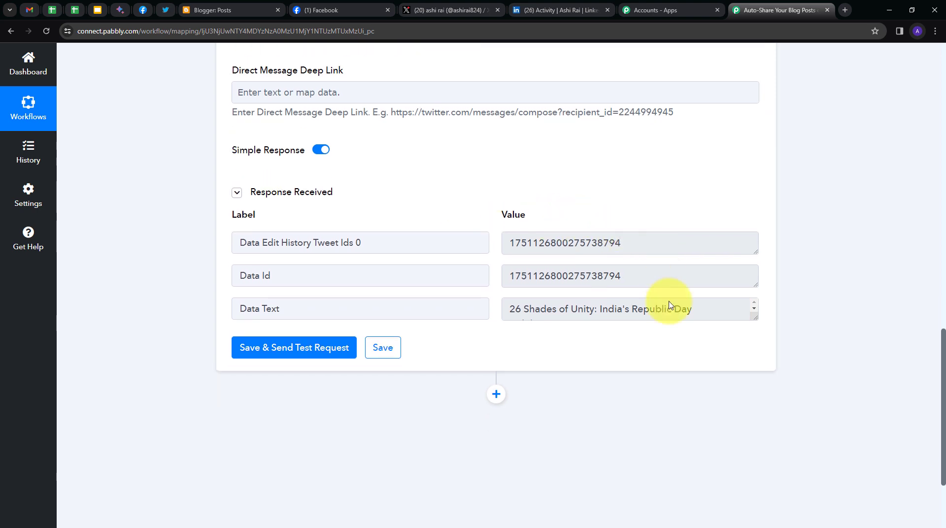
{"action": "left_click", "coordinate": [495, 397]}
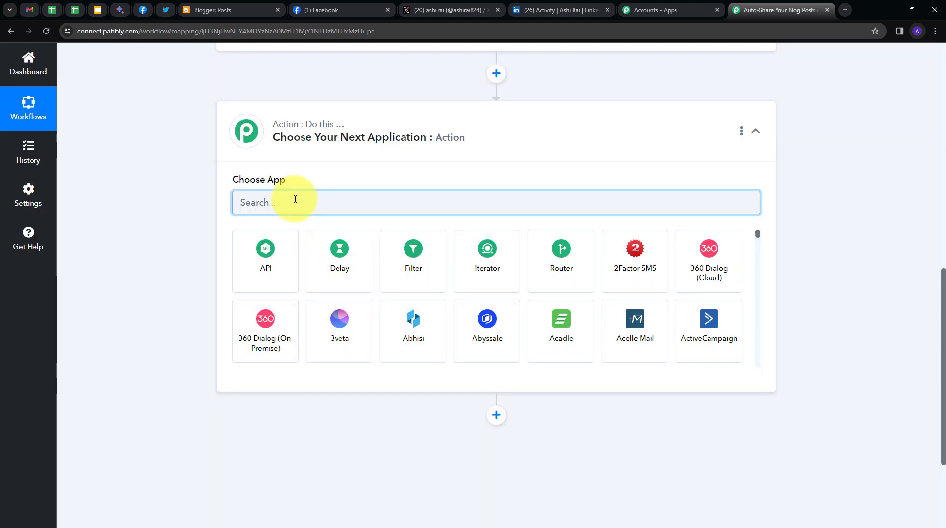
{"action": "type", "text": "lin"}
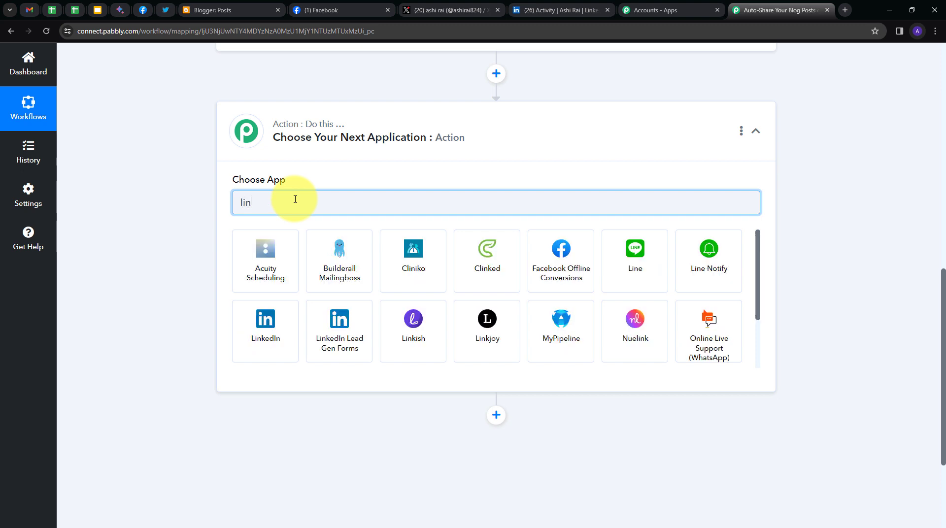
{"action": "left_click", "coordinate": [265, 322]}
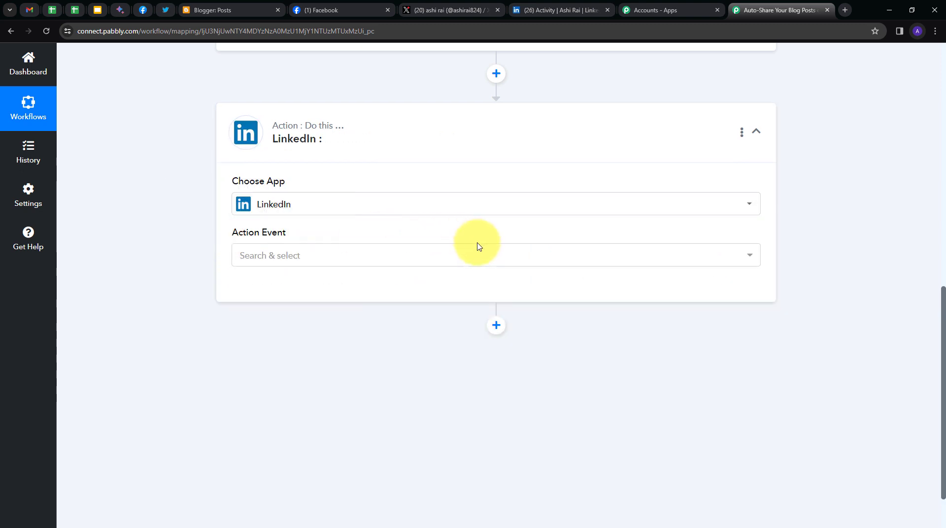
{"action": "left_click", "coordinate": [439, 255]}
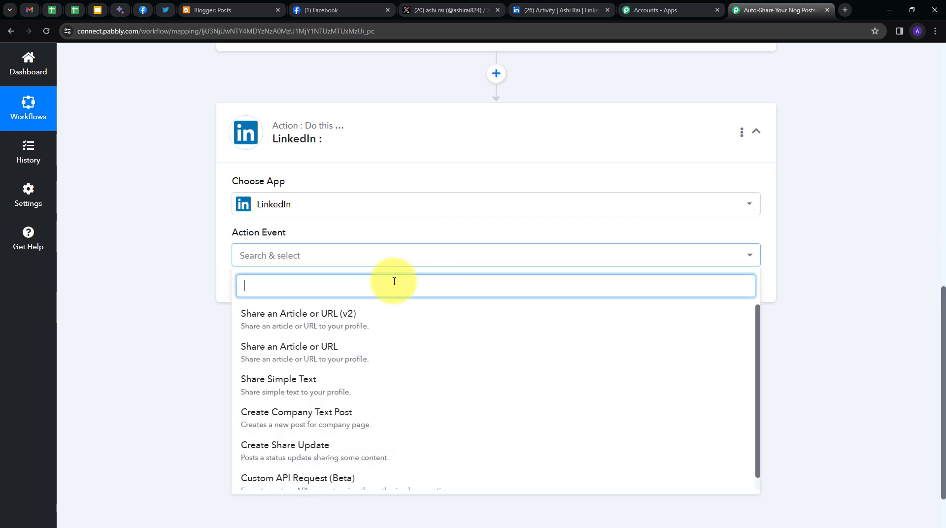
{"action": "left_click", "coordinate": [285, 360]}
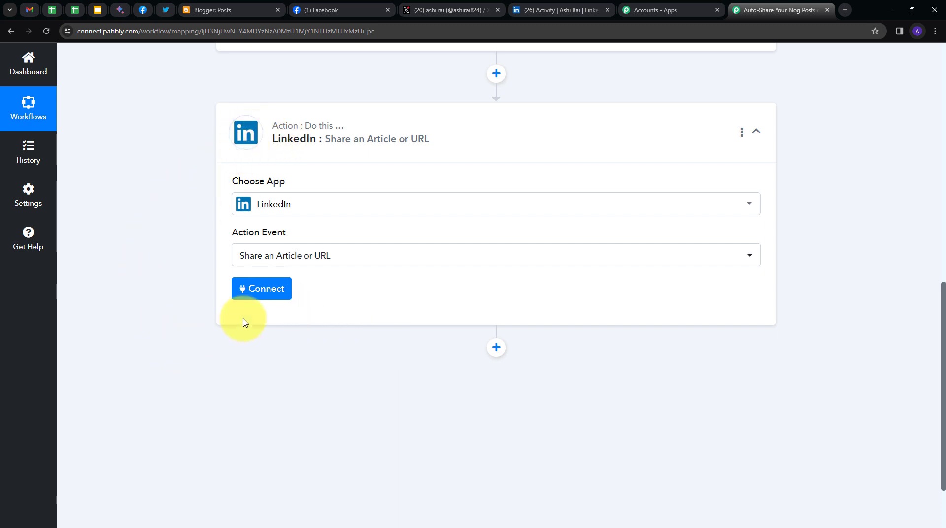
Connect the LinkedIn step to the LinkedIn account through a new connection
{"action": "left_click", "coordinate": [255, 296]}
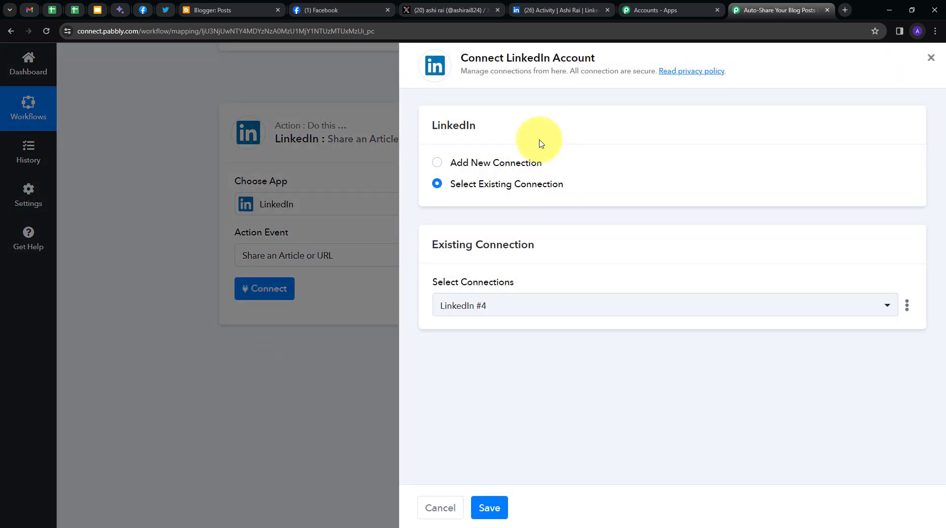
{"action": "left_click", "coordinate": [471, 164]}
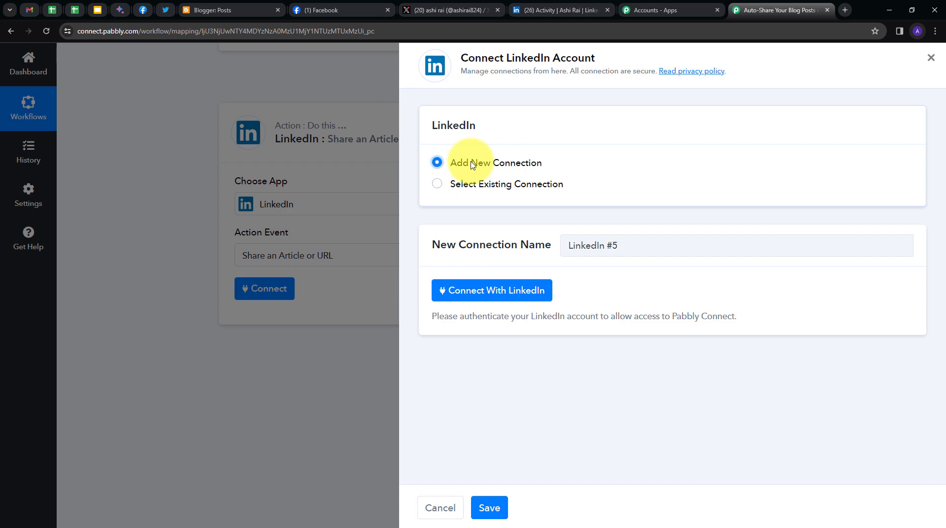
{"action": "left_click", "coordinate": [465, 296]}
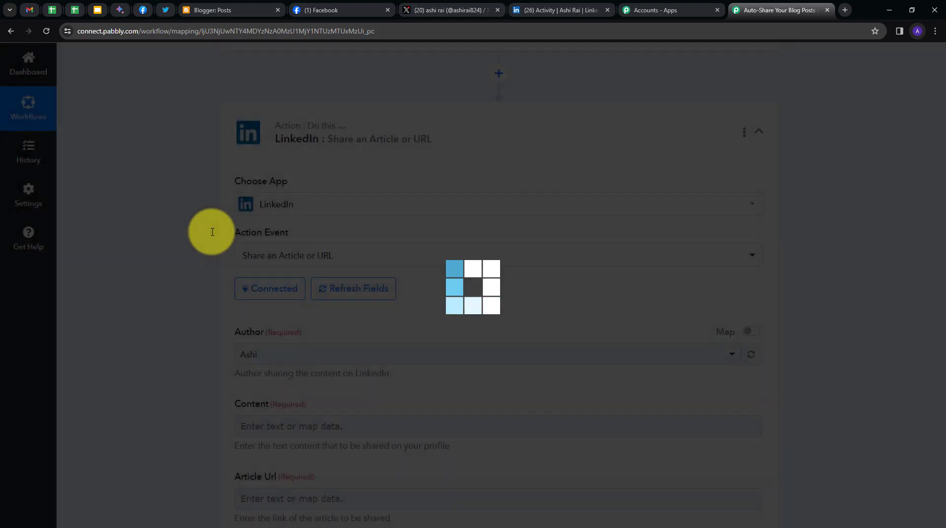
Select the connected account's profile as the Author of the LinkedIn share
{"action": "scroll", "coordinate": [447, 228], "scroll_direction": "down", "scroll_amount": 2}
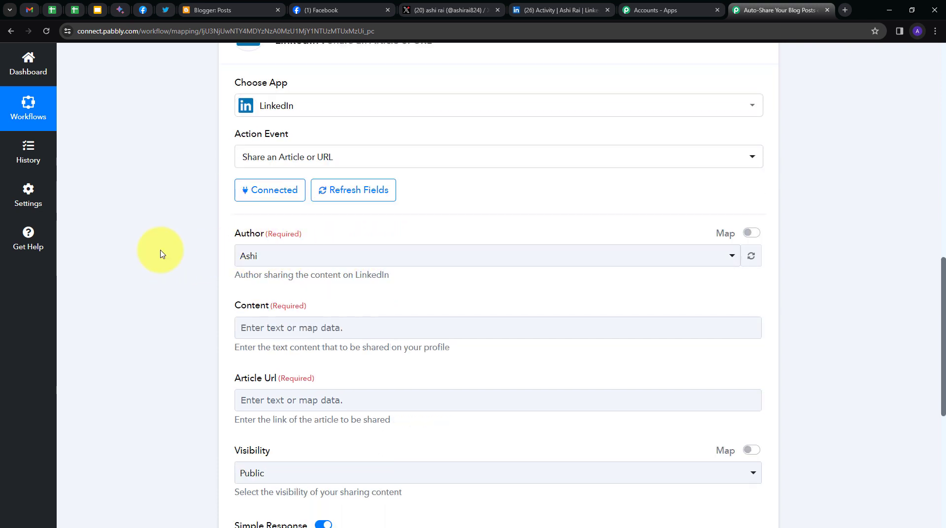
{"action": "left_click", "coordinate": [433, 256]}
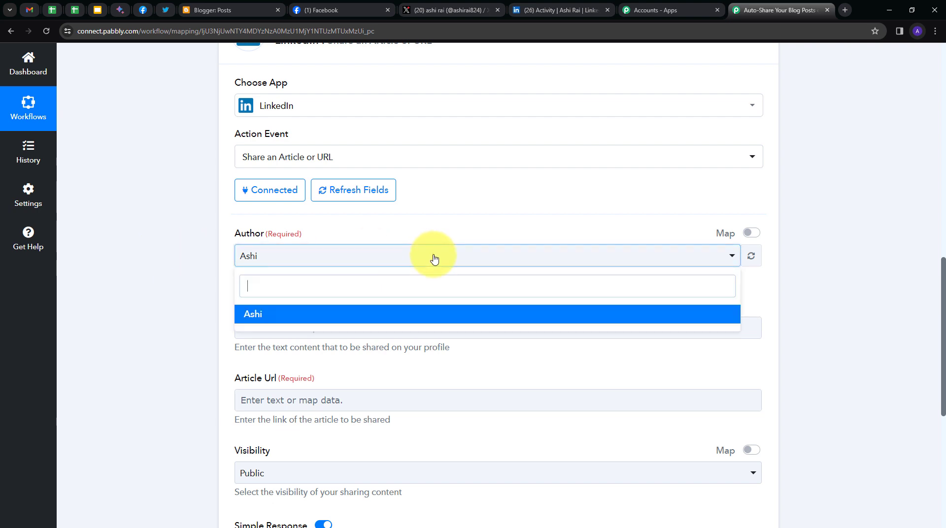
{"action": "left_click", "coordinate": [266, 319]}
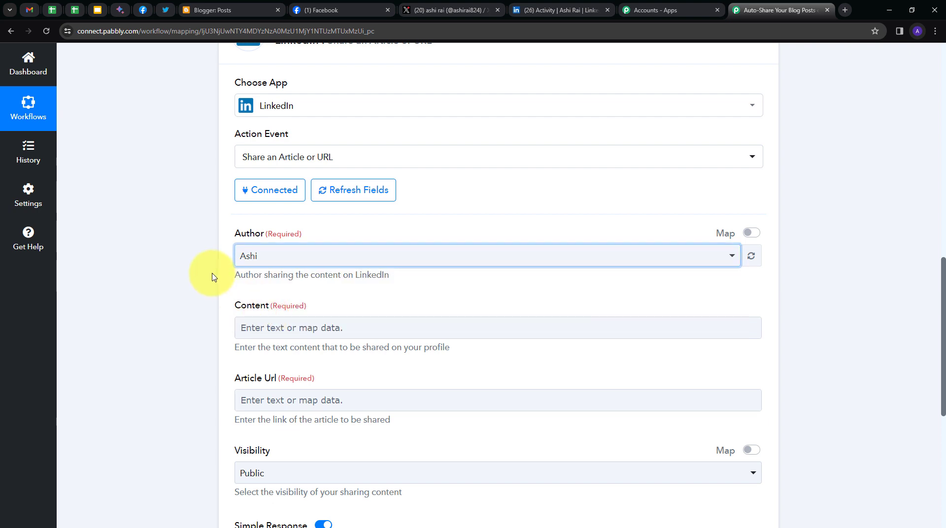
Map the Google Blogger Title value into the LinkedIn step's Content field, followed by a blank line
{"action": "scroll", "coordinate": [197, 278], "scroll_direction": "down", "scroll_amount": 1}
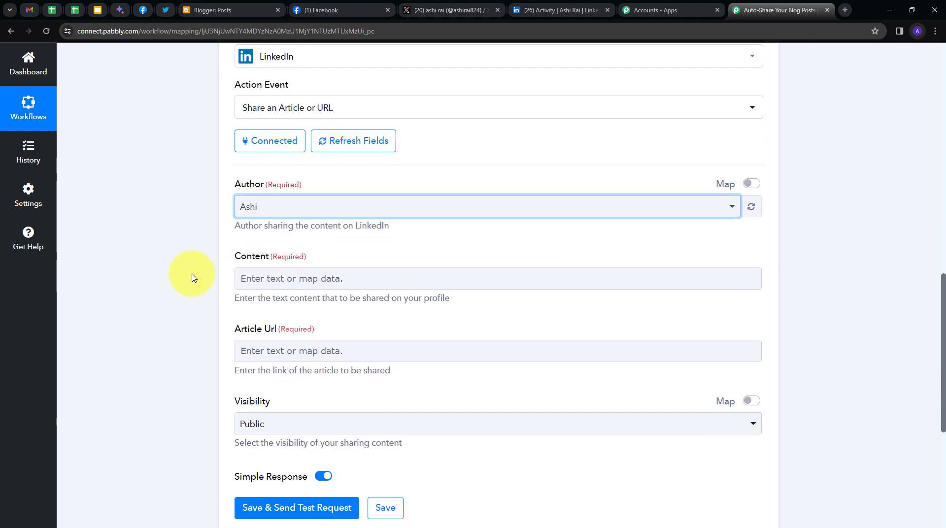
{"action": "left_click", "coordinate": [263, 289]}
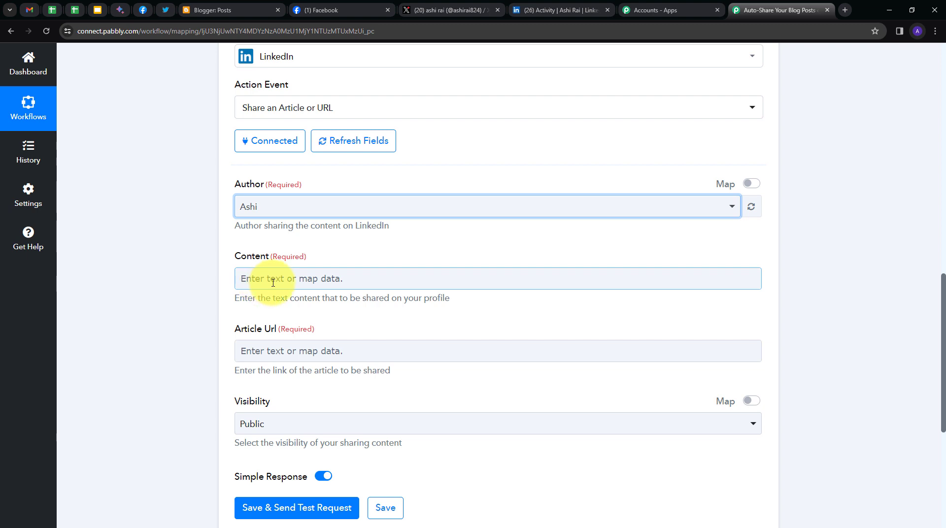
{"action": "left_click", "coordinate": [264, 286]}
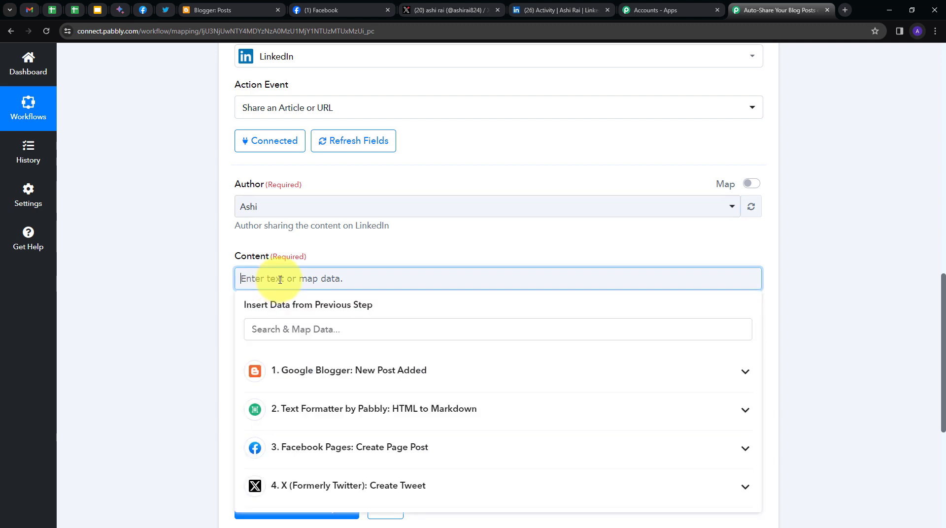
{"action": "left_click", "coordinate": [450, 375]}
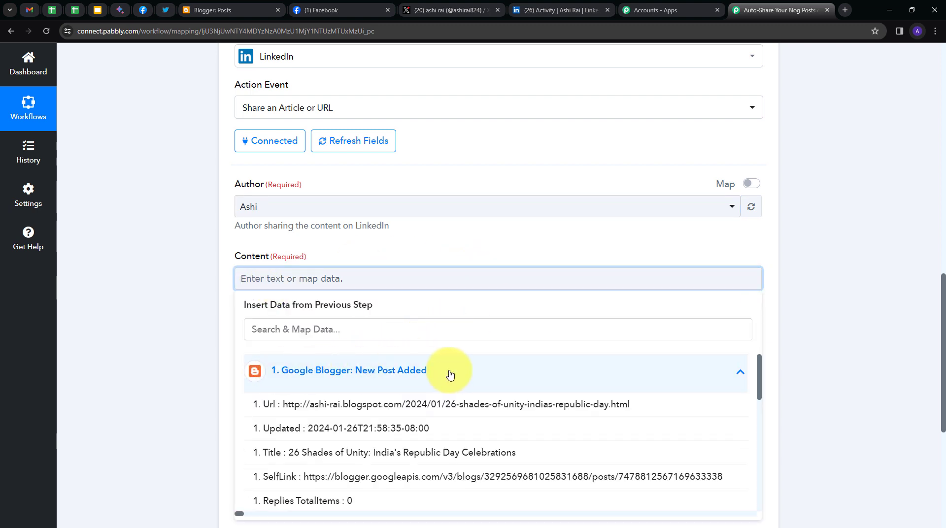
{"action": "left_click", "coordinate": [294, 454]}
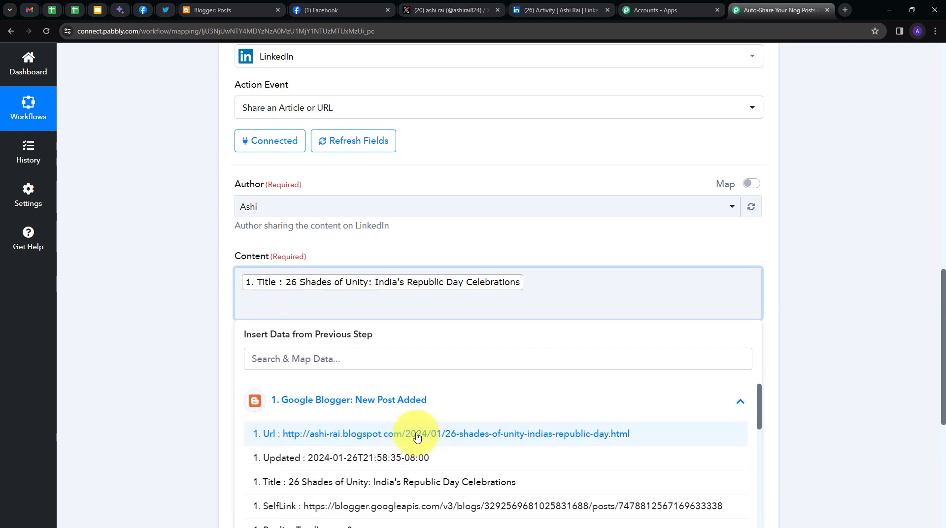
Map the Result value from the HTML to Markdown text formatter below the title in the LinkedIn step's Content field
{"action": "scroll", "coordinate": [401, 427], "scroll_direction": "down", "scroll_amount": 2}
{"action": "scroll", "coordinate": [402, 426], "scroll_direction": "down", "scroll_amount": 8}
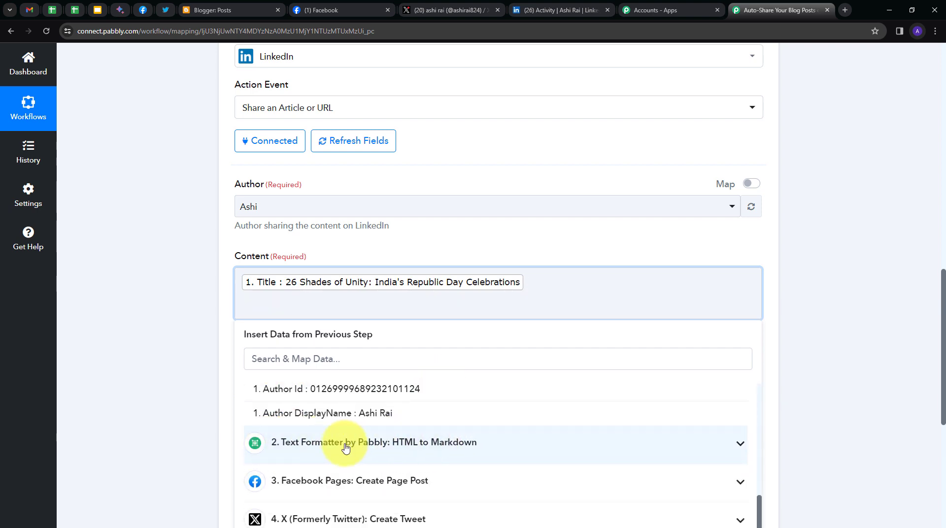
{"action": "scroll", "coordinate": [306, 436], "scroll_direction": "down", "scroll_amount": 1}
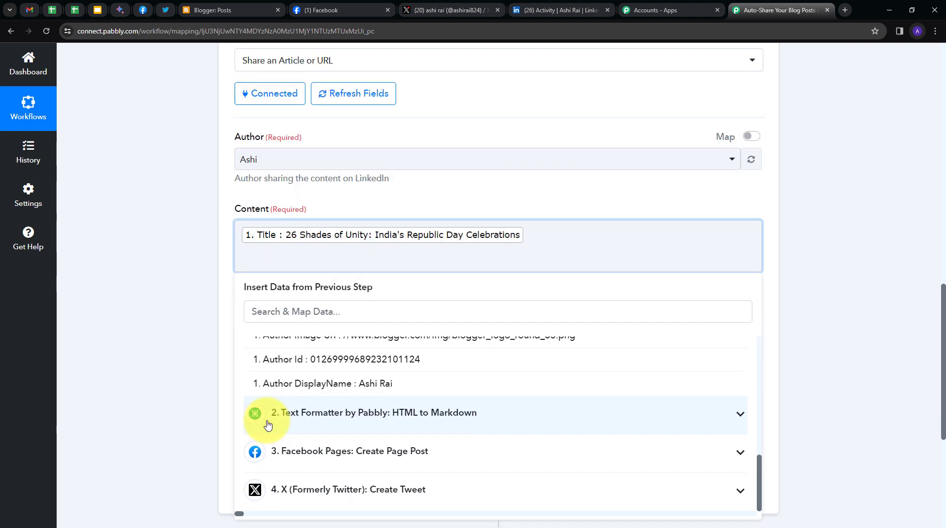
{"action": "left_click", "coordinate": [463, 414]}
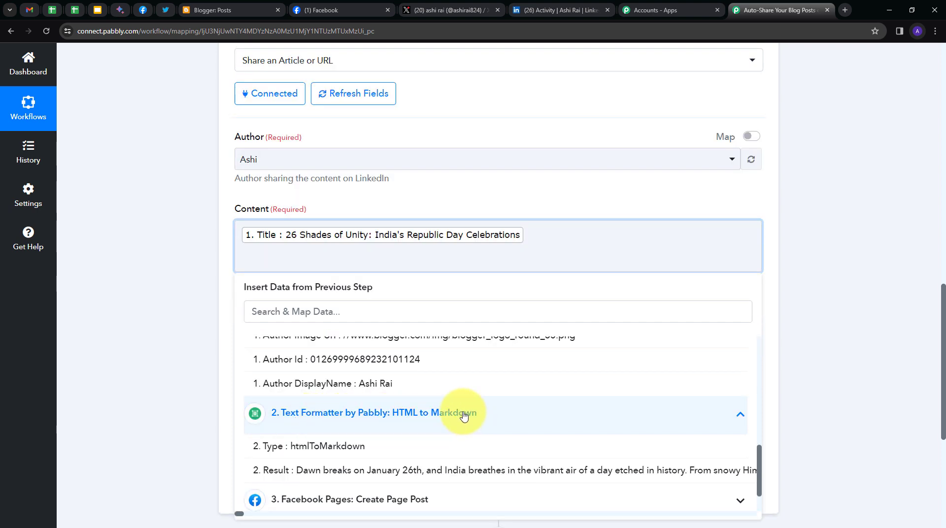
{"action": "scroll", "coordinate": [443, 412], "scroll_direction": "down", "scroll_amount": 1}
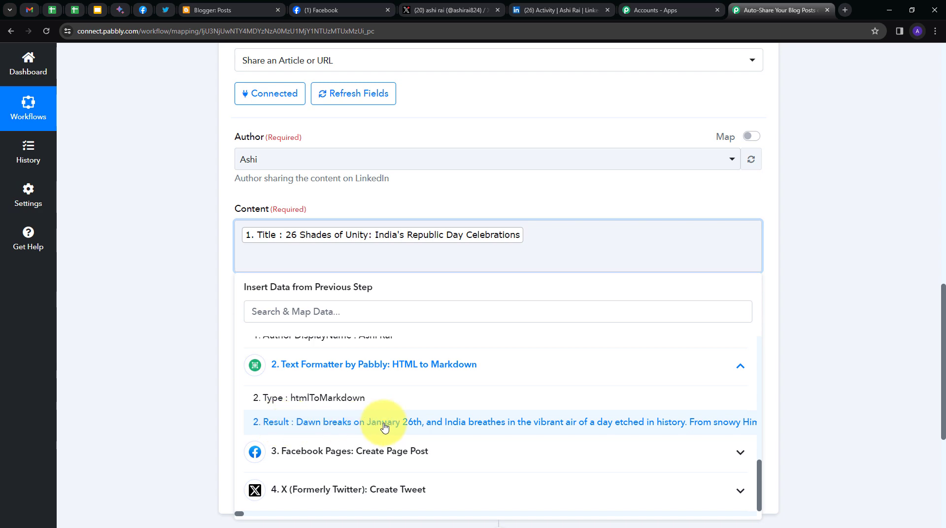
{"action": "left_click", "coordinate": [384, 426]}
{"action": "left_click", "coordinate": [120, 321]}
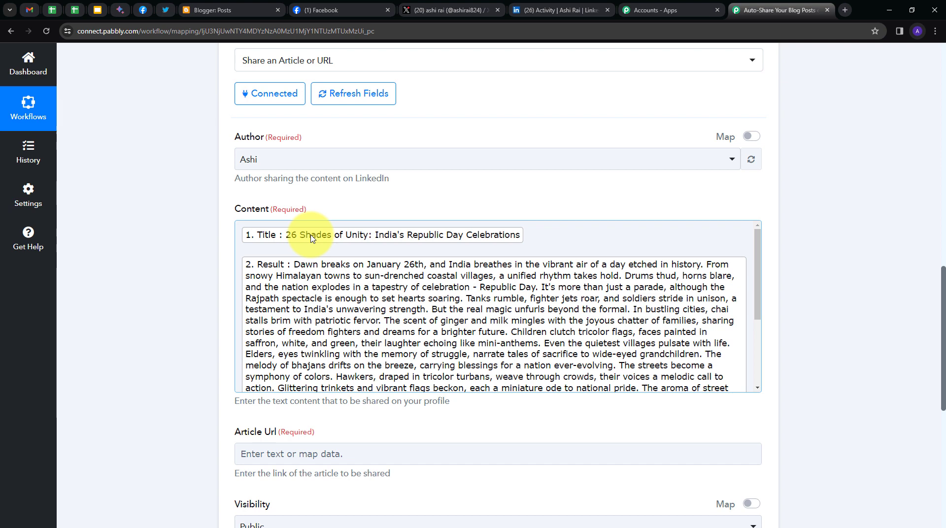
{"action": "scroll", "coordinate": [157, 292], "scroll_direction": "down", "scroll_amount": 2}
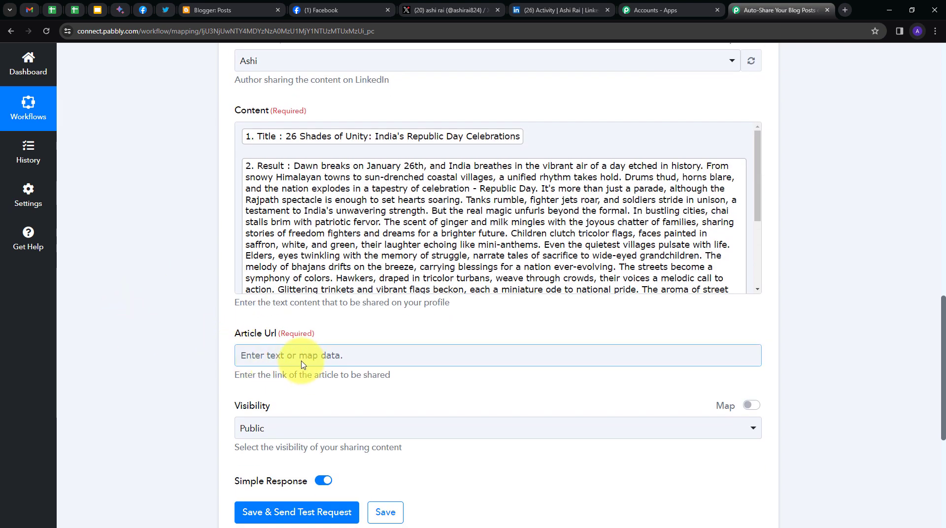
Map the Google Blogger Url value into the LinkedIn step's Article Url field
{"action": "left_click", "coordinate": [281, 356]}
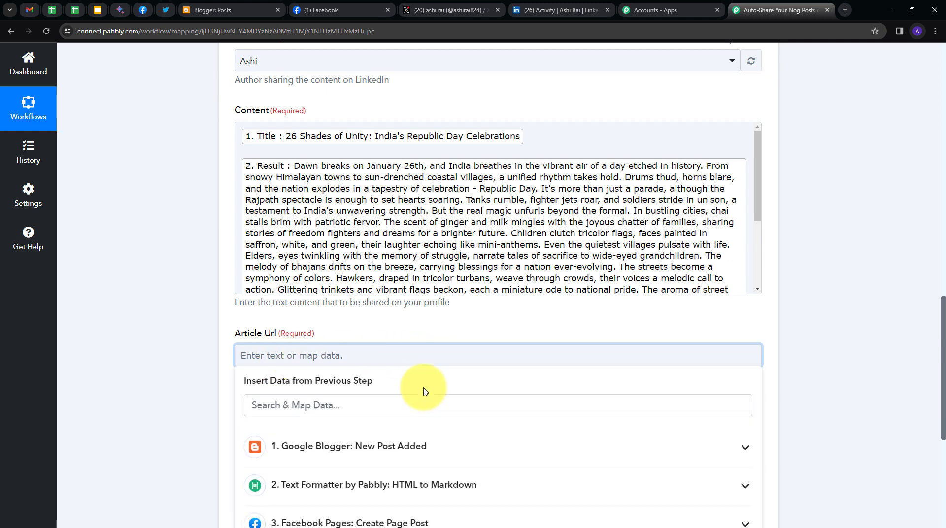
{"action": "left_click", "coordinate": [394, 447]}
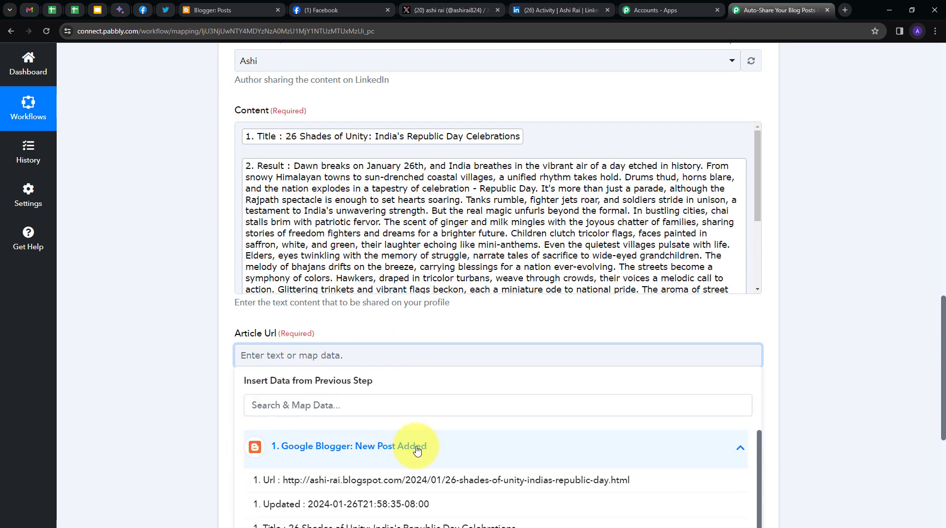
{"action": "left_click", "coordinate": [295, 480]}
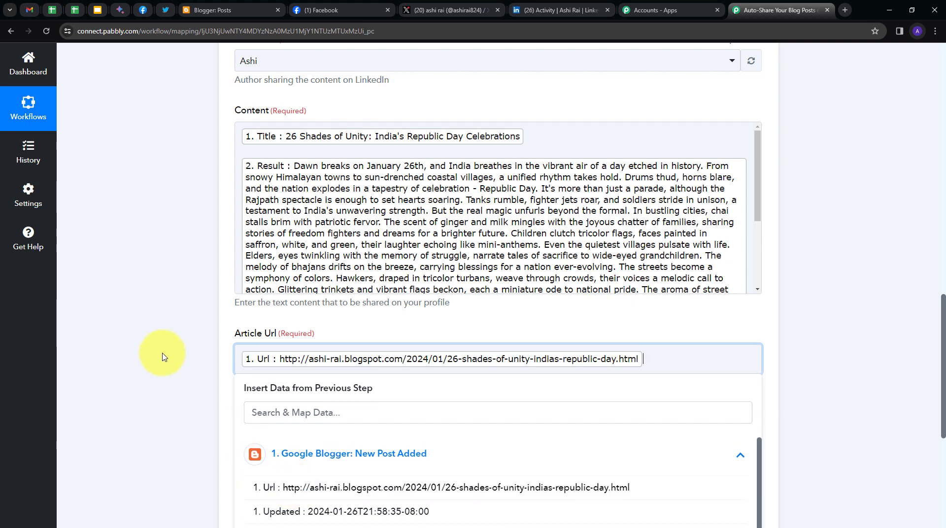
{"action": "left_click", "coordinate": [173, 356]}
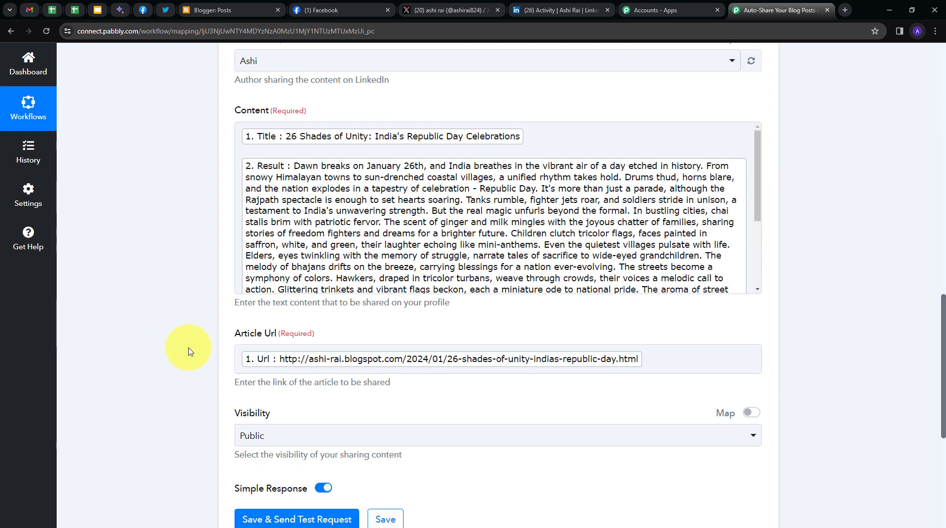
Save the LinkedIn step, send its test request and highlight the returned share Id
{"action": "scroll", "coordinate": [333, 389], "scroll_direction": "down", "scroll_amount": 1}
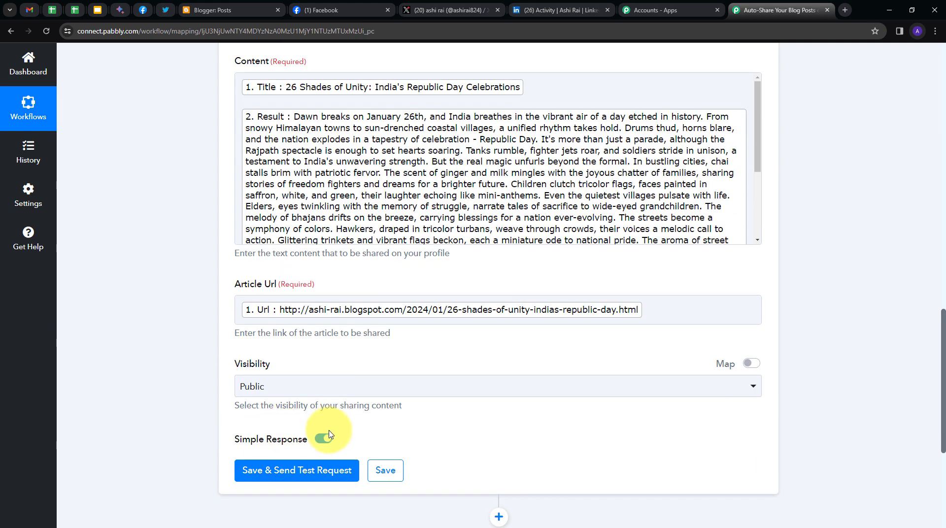
{"action": "left_click", "coordinate": [274, 470]}
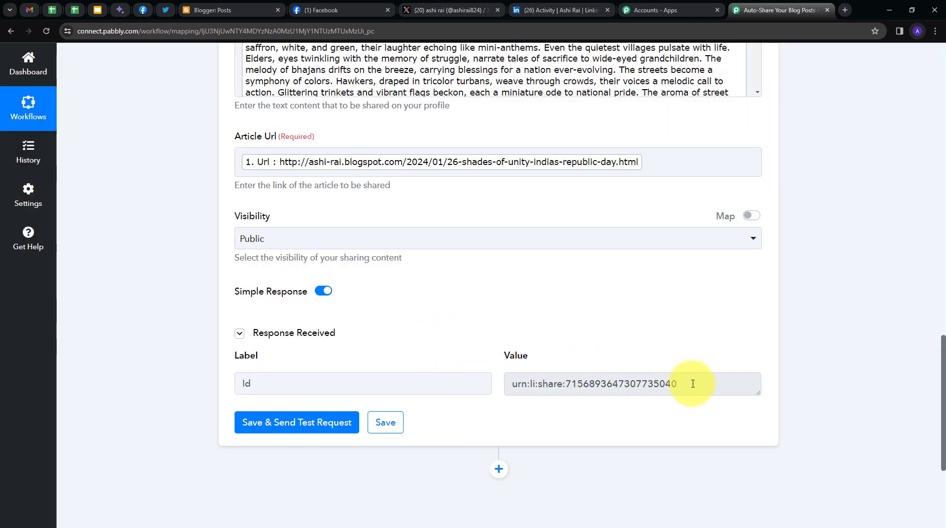
{"action": "left_click_drag", "start_coordinate": [692, 382], "coordinate": [483, 420]}
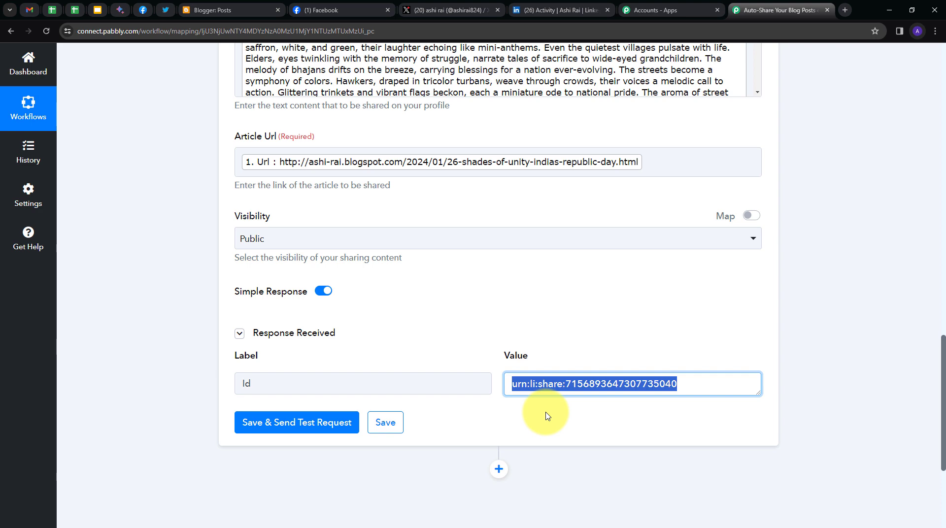
Examine the newest post on the LinkedIn activity page, expanding it to read the title, full text and article preview
{"action": "left_click", "coordinate": [542, 10]}
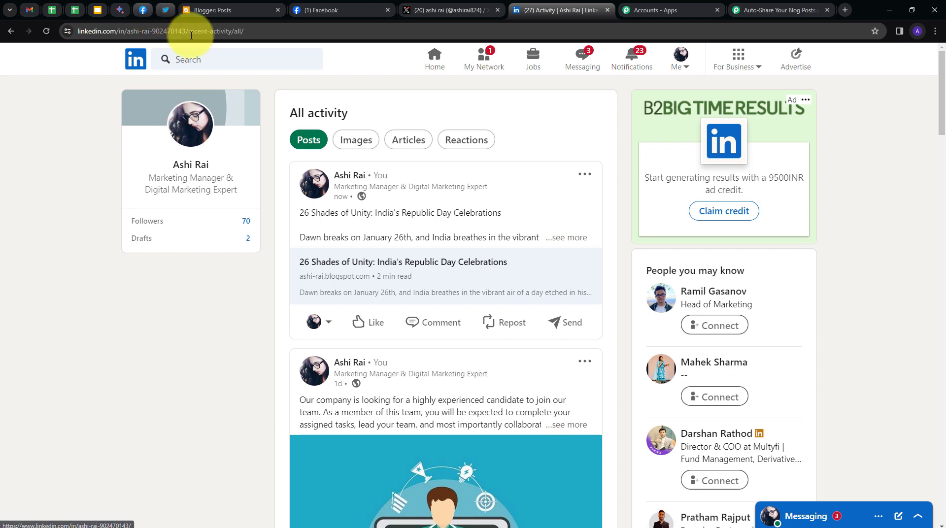
{"action": "left_click", "coordinate": [306, 142]}
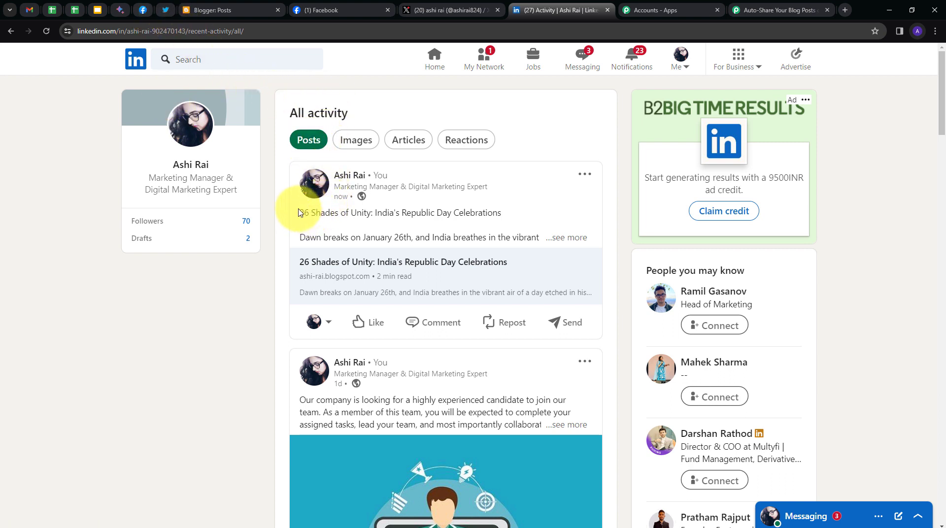
{"action": "left_click_drag", "start_coordinate": [302, 209], "coordinate": [492, 228]}
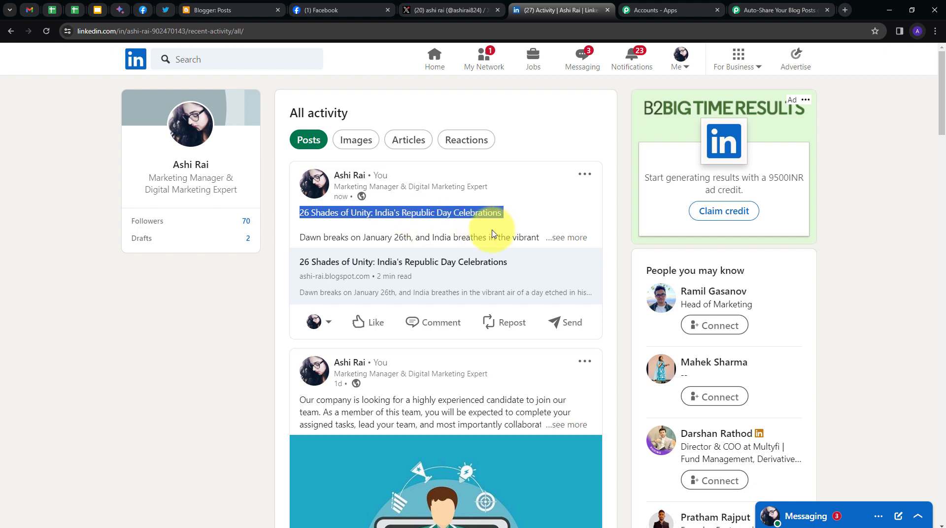
{"action": "left_click", "coordinate": [565, 239]}
{"action": "scroll", "coordinate": [565, 197], "scroll_direction": "down", "scroll_amount": 2}
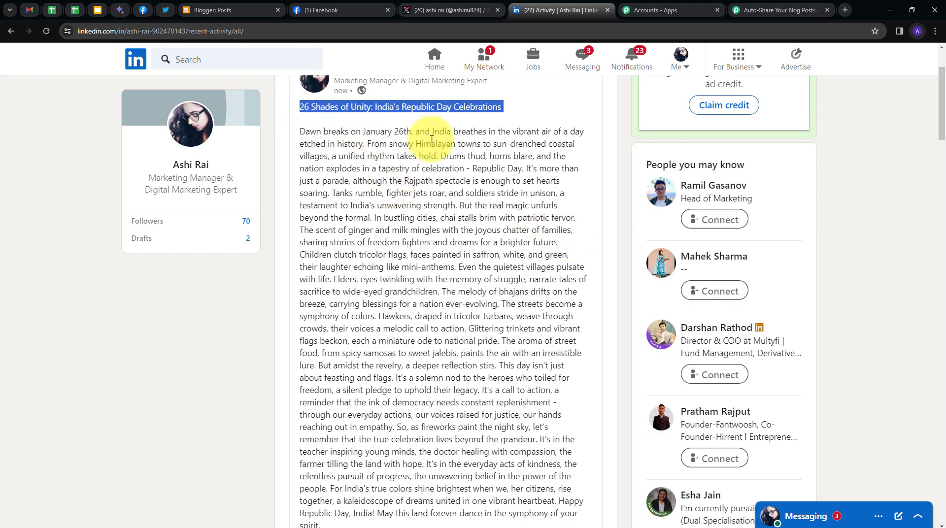
{"action": "left_click", "coordinate": [502, 114]}
{"action": "scroll", "coordinate": [426, 185], "scroll_direction": "down", "scroll_amount": 3}
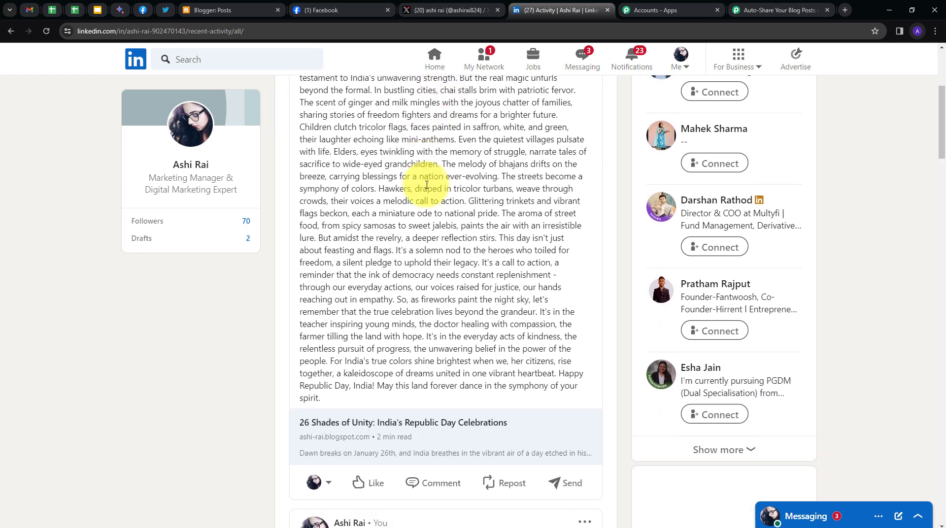
{"action": "scroll", "coordinate": [427, 185], "scroll_direction": "up", "scroll_amount": 3}
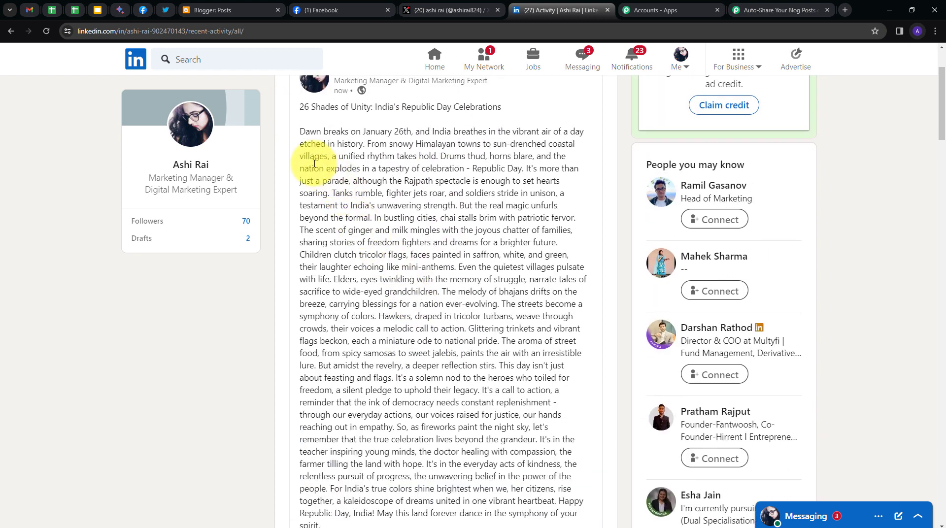
{"action": "scroll", "coordinate": [314, 164], "scroll_direction": "up", "scroll_amount": 1}
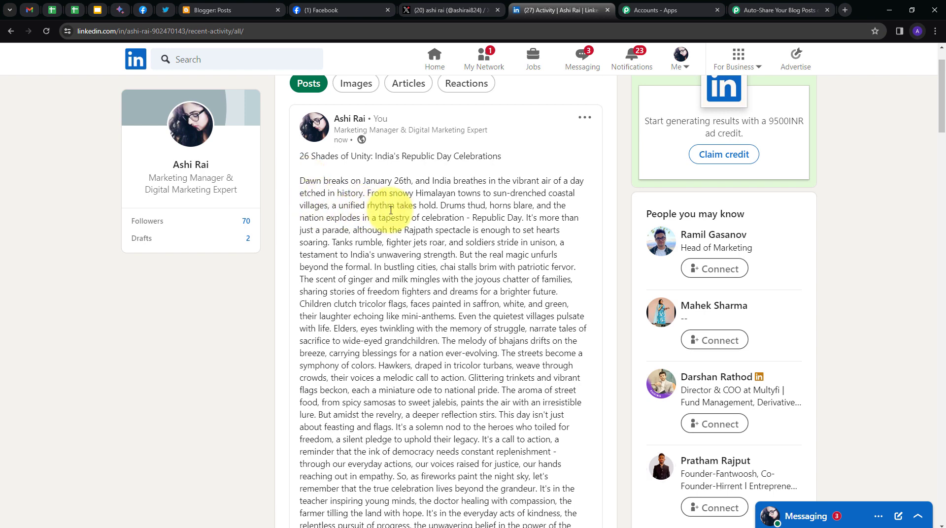
{"action": "scroll", "coordinate": [375, 276], "scroll_direction": "down", "scroll_amount": 5}
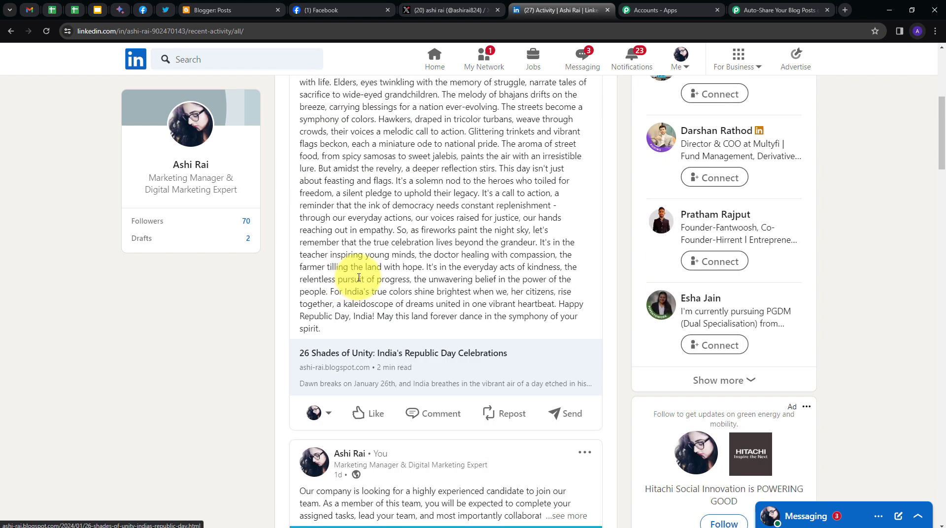
Open the blog article linked in the LinkedIn post, look through it and close it again
{"action": "left_click", "coordinate": [420, 369]}
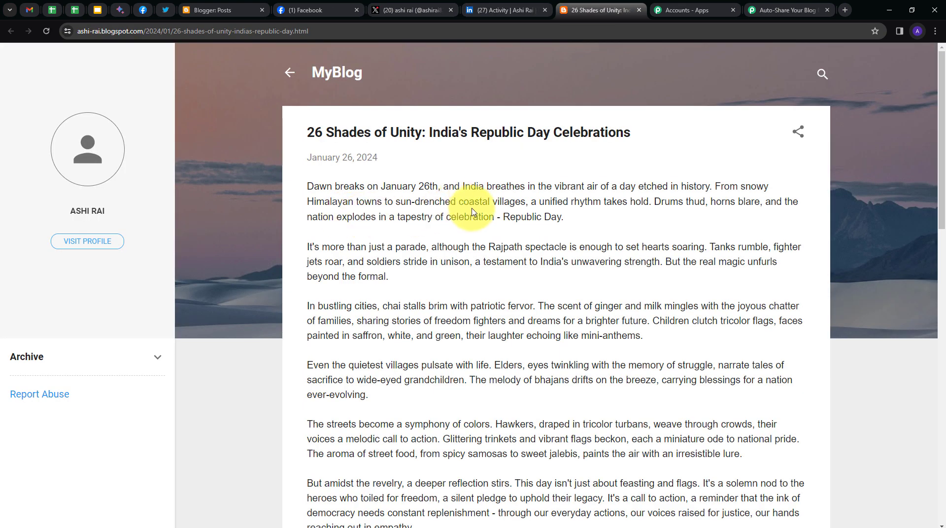
{"action": "scroll", "coordinate": [472, 212], "scroll_direction": "down", "scroll_amount": 5}
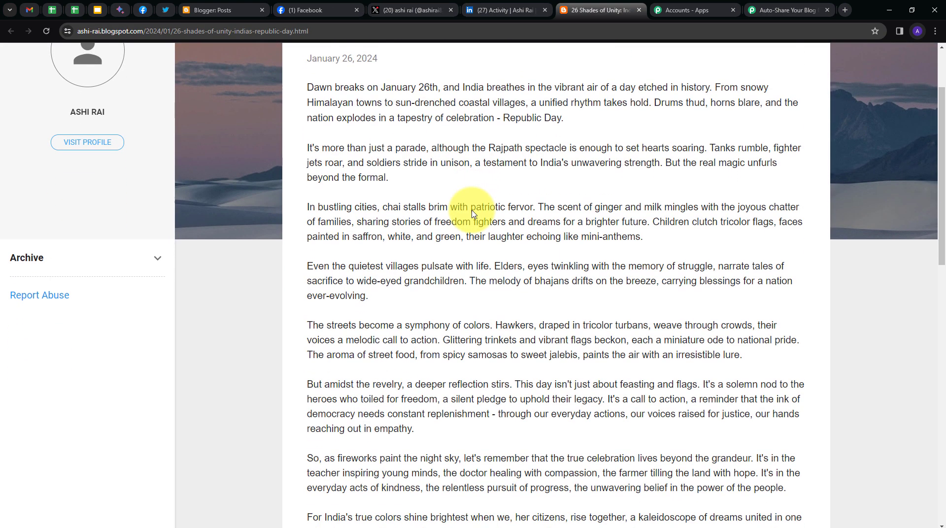
{"action": "scroll", "coordinate": [412, 211], "scroll_direction": "up", "scroll_amount": 5}
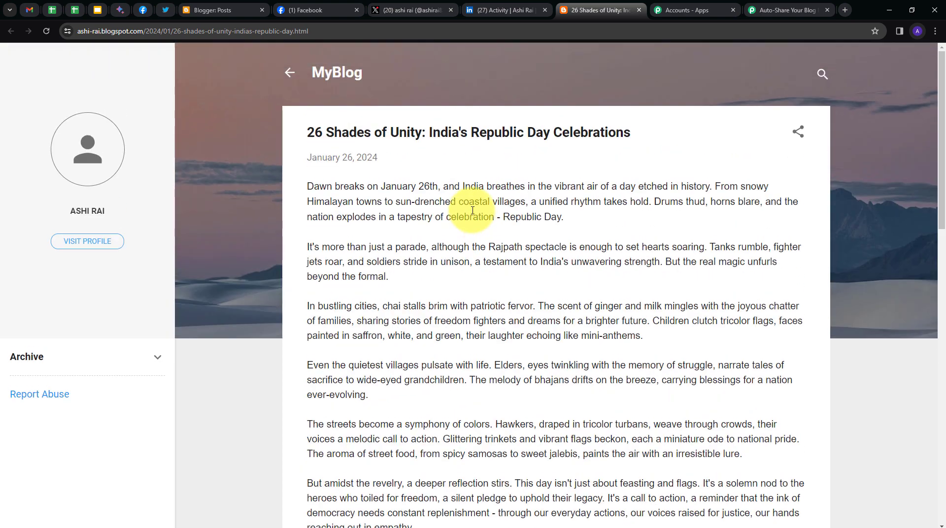
{"action": "left_click", "coordinate": [639, 10]}
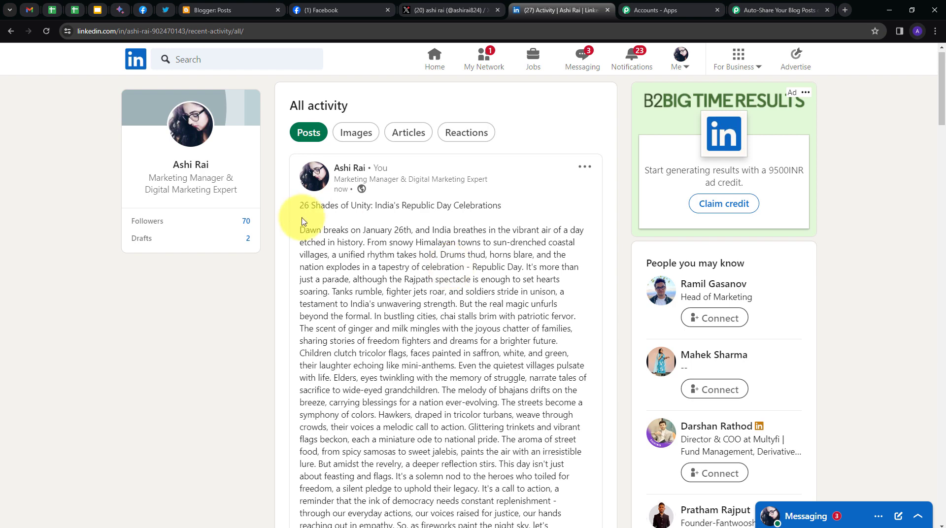
Compare the original Blogger post with its shared versions on Facebook, X and LinkedIn
{"action": "left_click", "coordinate": [431, 10]}
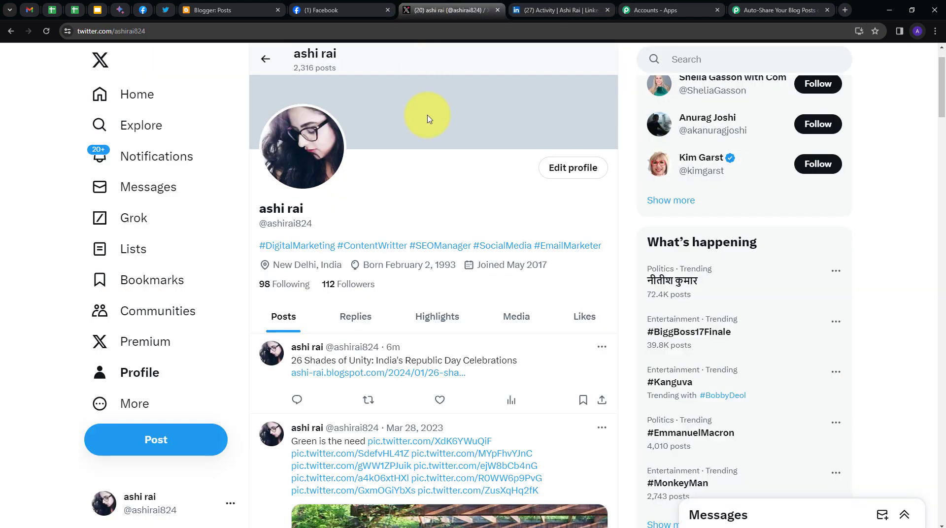
{"action": "left_click", "coordinate": [336, 10]}
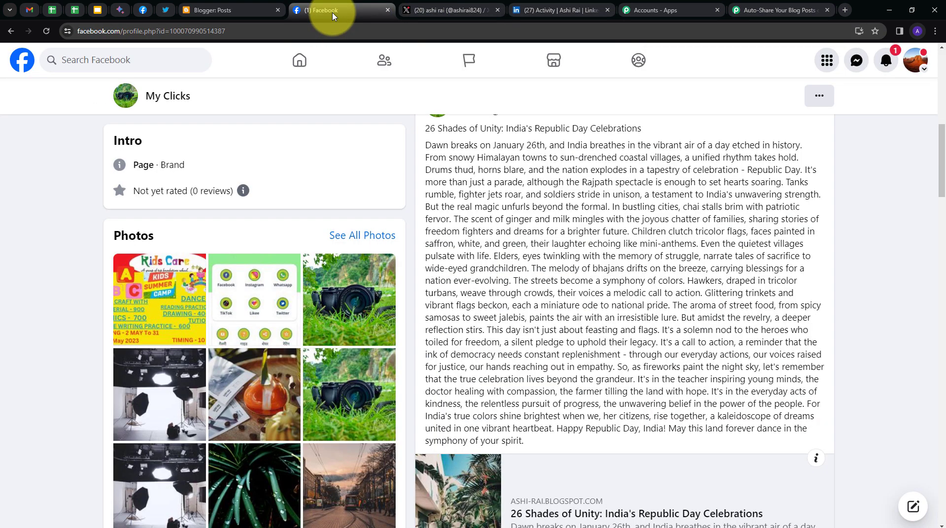
{"action": "left_click", "coordinate": [567, 10]}
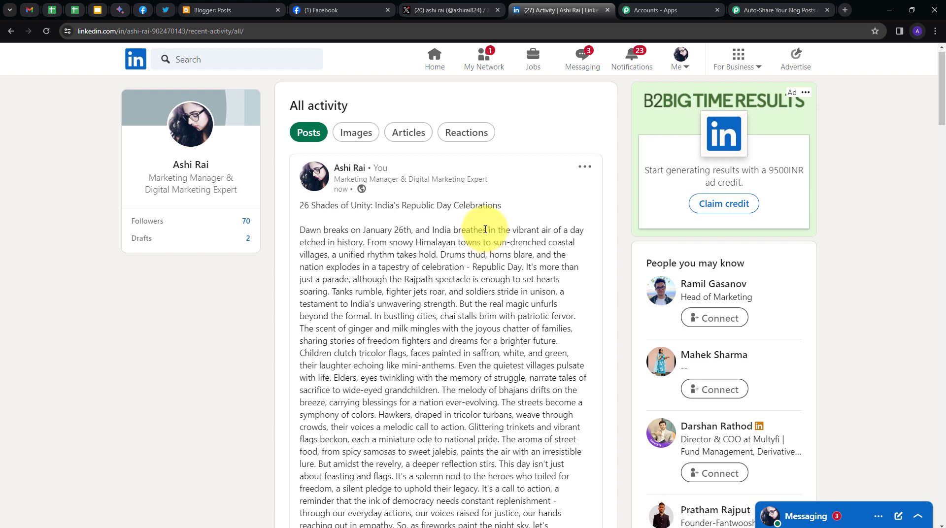
{"action": "left_click", "coordinate": [237, 10]}
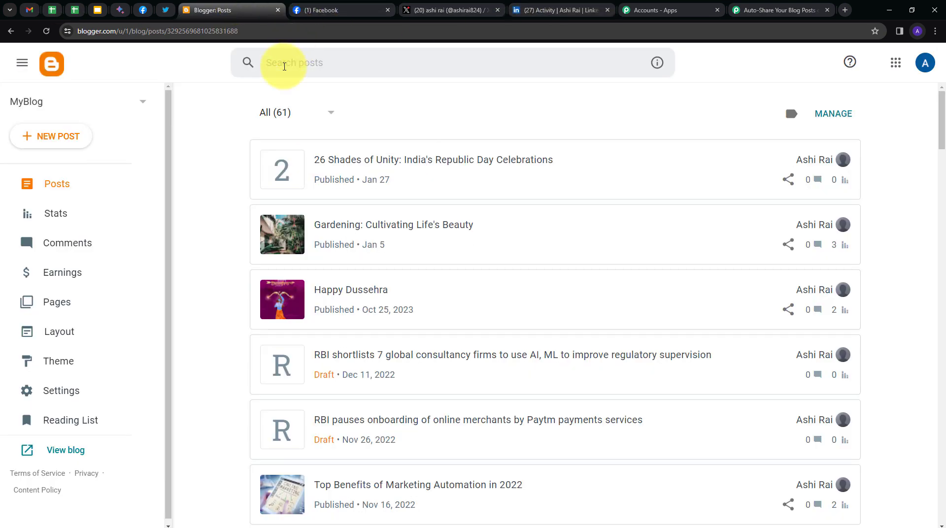
{"action": "left_click", "coordinate": [338, 10]}
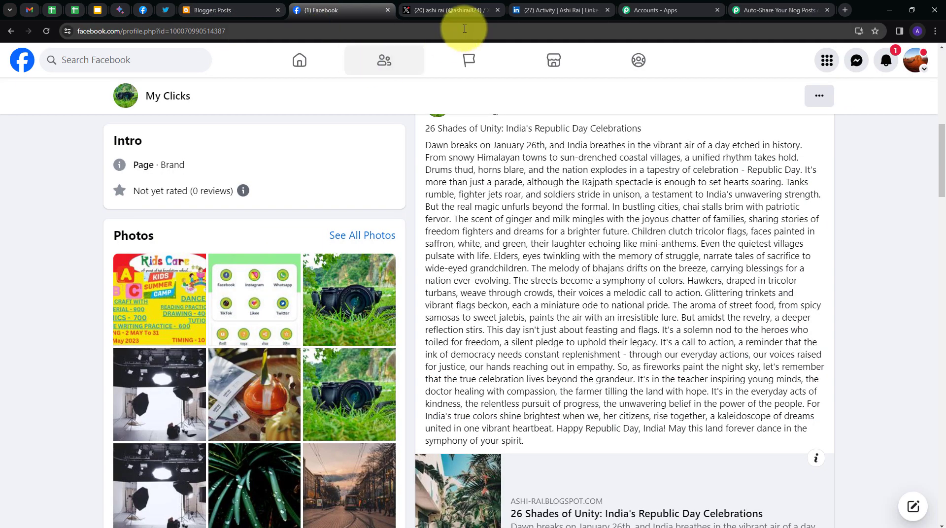
{"action": "left_click", "coordinate": [446, 10]}
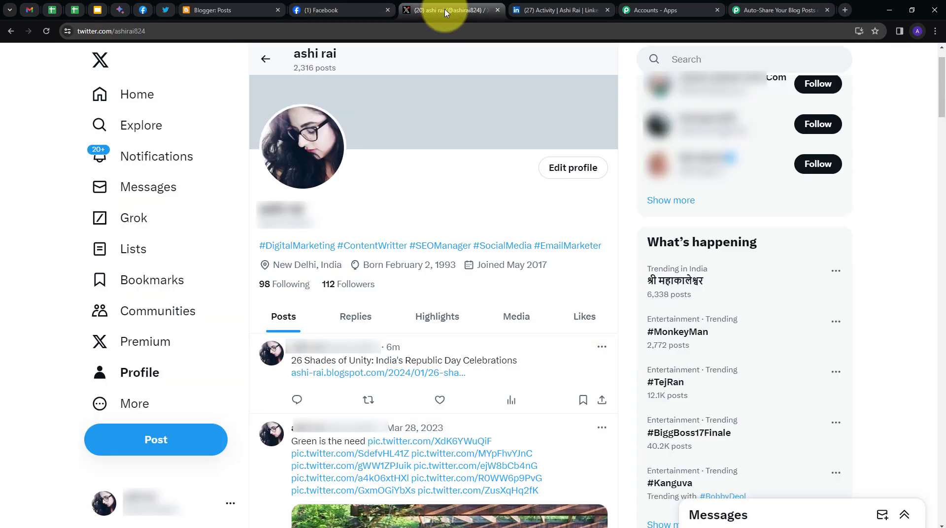
{"action": "left_click", "coordinate": [554, 10]}
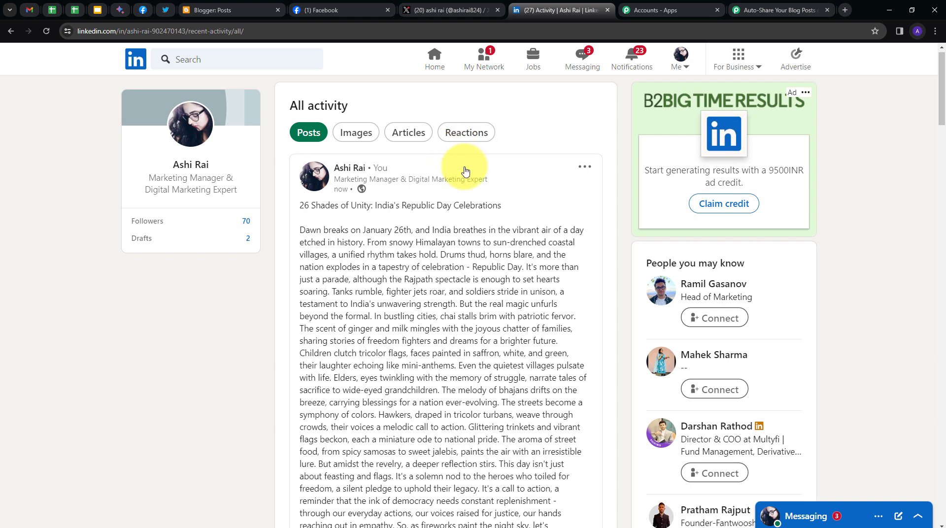
{"action": "left_click", "coordinate": [225, 11]}
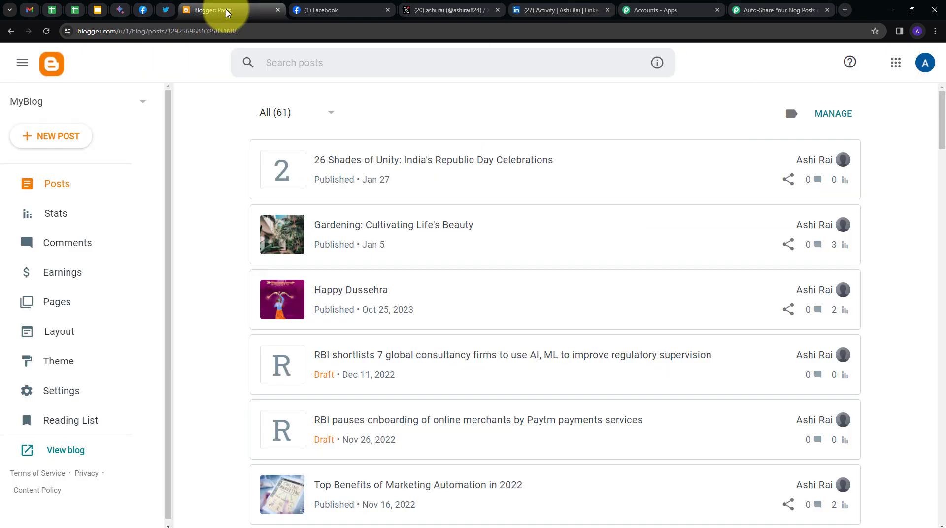
{"action": "left_click", "coordinate": [335, 10]}
{"action": "left_click", "coordinate": [436, 15]}
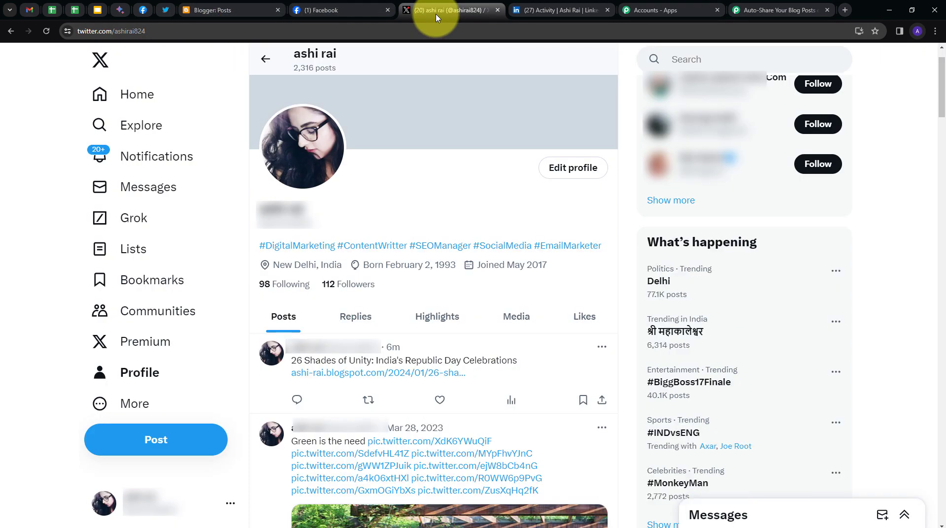
{"action": "left_click", "coordinate": [554, 10]}
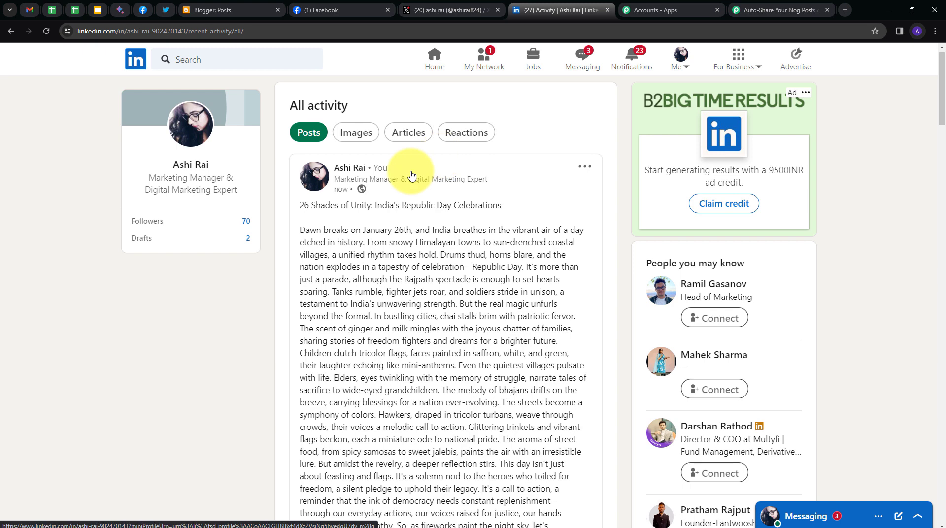
Return to the Pabbly Connect workflow and review its trigger and action steps from Google Blogger through LinkedIn
{"action": "left_click", "coordinate": [774, 10]}
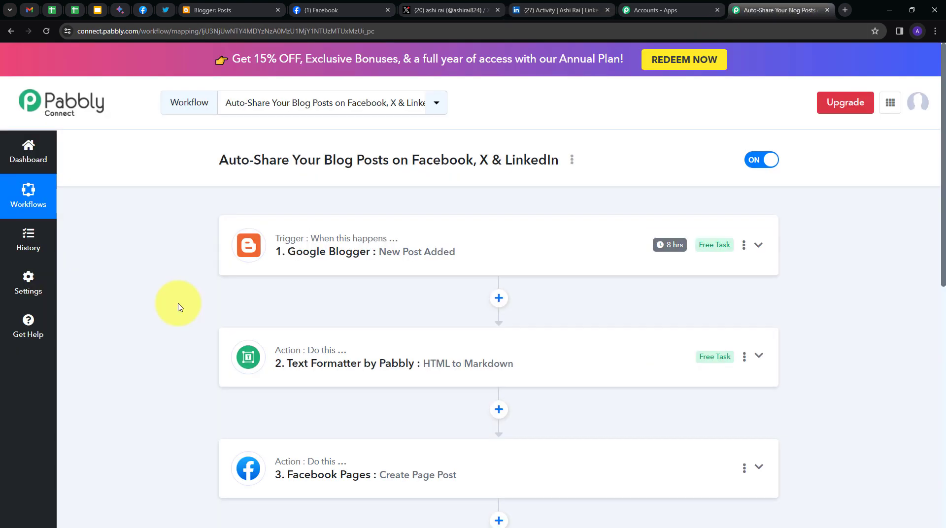
{"action": "scroll", "coordinate": [317, 258], "scroll_direction": "down", "scroll_amount": 4}
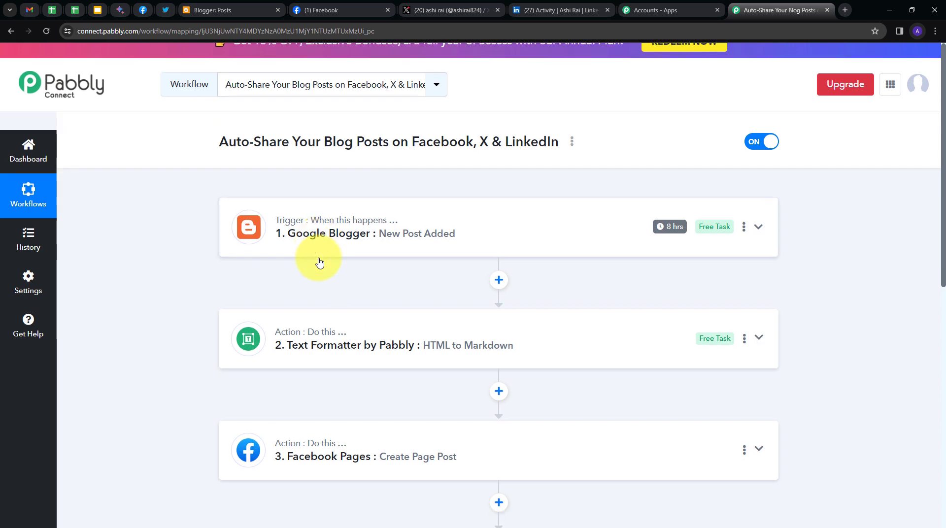
{"action": "scroll", "coordinate": [318, 353], "scroll_direction": "down", "scroll_amount": 1}
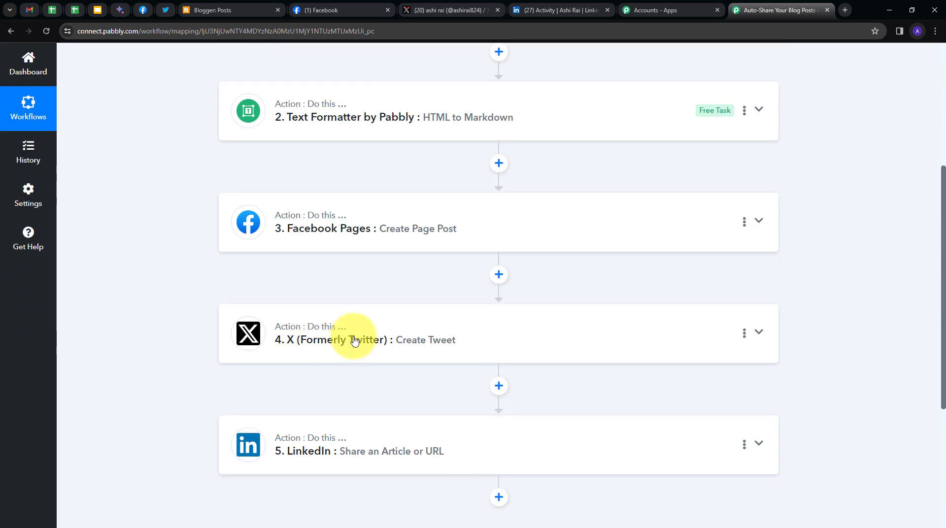
{"action": "scroll", "coordinate": [192, 306], "scroll_direction": "down", "scroll_amount": 1}
{"action": "scroll", "coordinate": [178, 261], "scroll_direction": "up", "scroll_amount": 1}
{"action": "scroll", "coordinate": [170, 249], "scroll_direction": "up", "scroll_amount": 5}
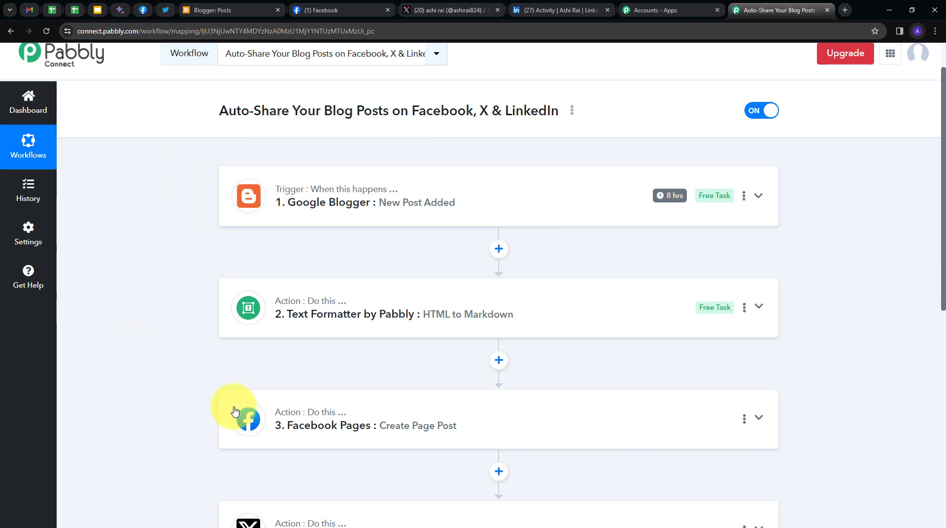
{"action": "scroll", "coordinate": [242, 400], "scroll_direction": "down", "scroll_amount": 2}
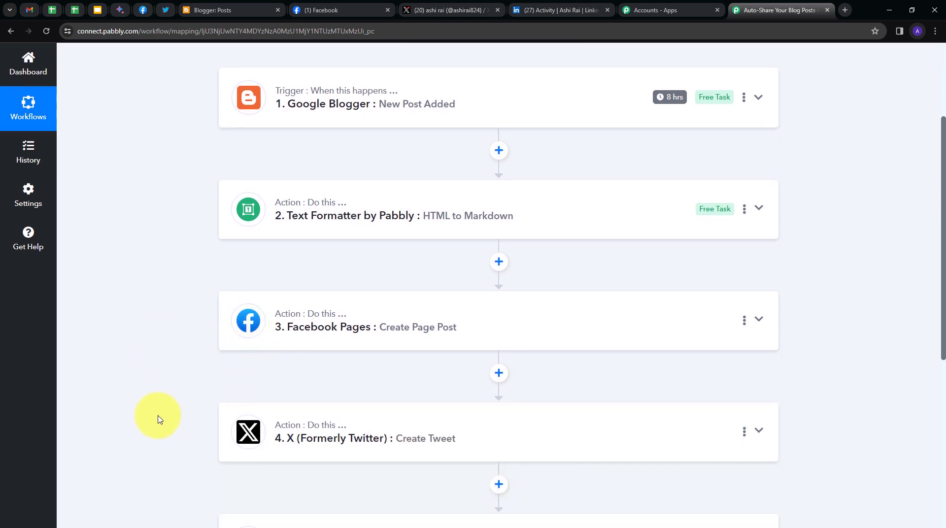
{"action": "scroll", "coordinate": [234, 452], "scroll_direction": "down", "scroll_amount": 4}
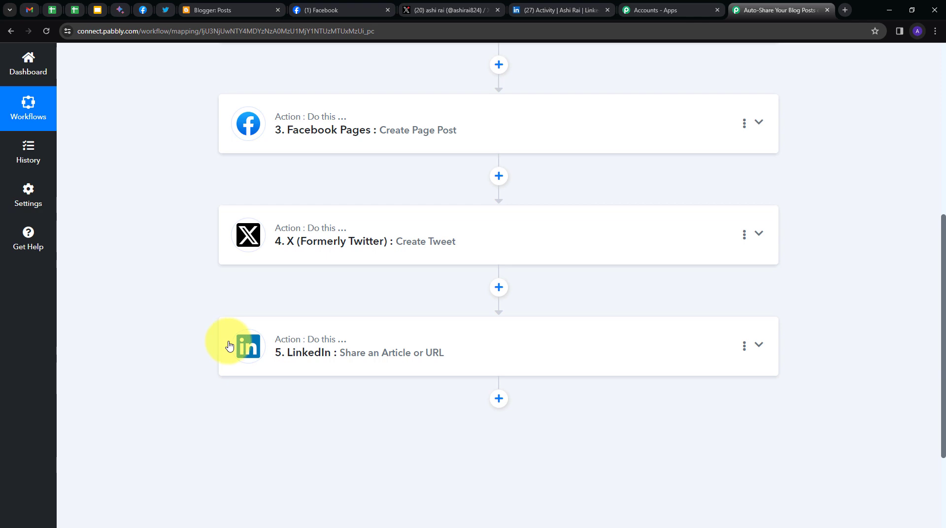
Look over the whole workflow once more, from the New Post Added trigger and HTML to Markdown step to the Facebook, X and LinkedIn sharing actions
{"action": "scroll", "coordinate": [175, 286], "scroll_direction": "up", "scroll_amount": 7}
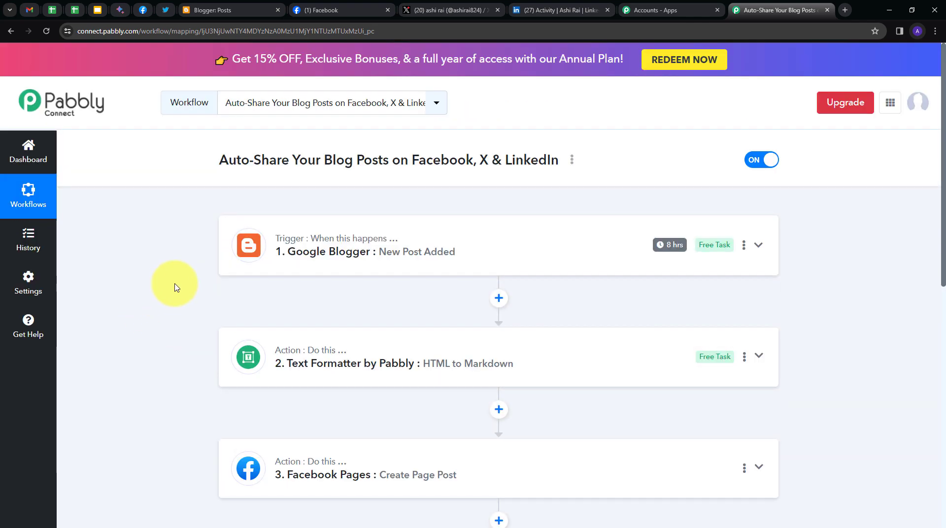
{"action": "mouse_move", "coordinate": [298, 246]}
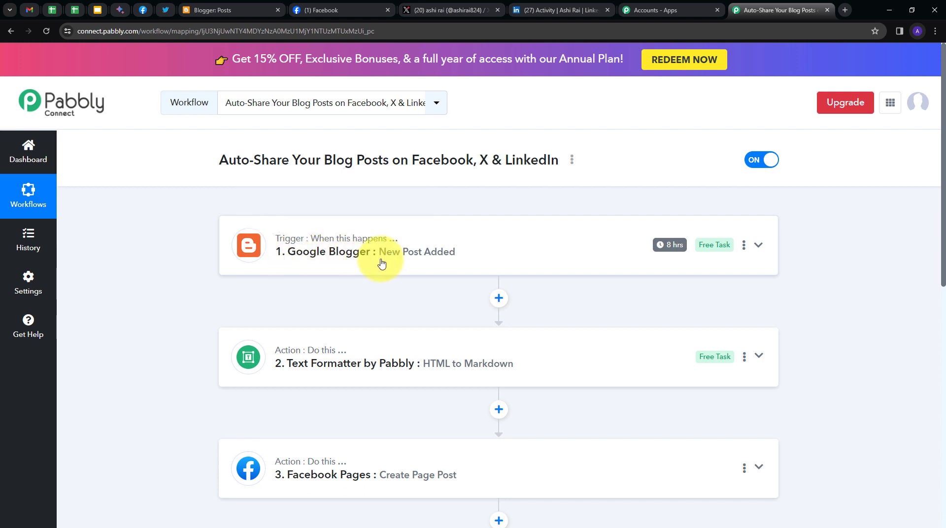
{"action": "scroll", "coordinate": [179, 226], "scroll_direction": "down", "scroll_amount": 5}
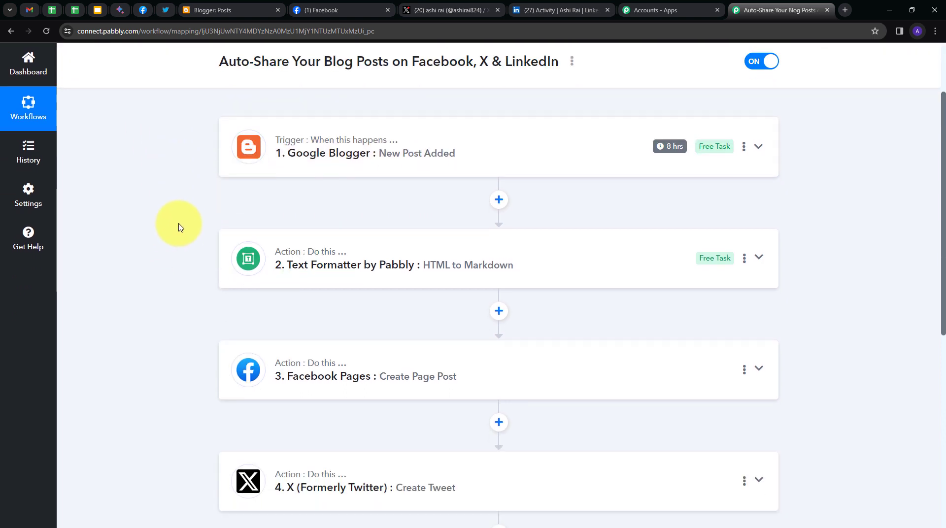
{"action": "scroll", "coordinate": [179, 227], "scroll_direction": "up", "scroll_amount": 2}
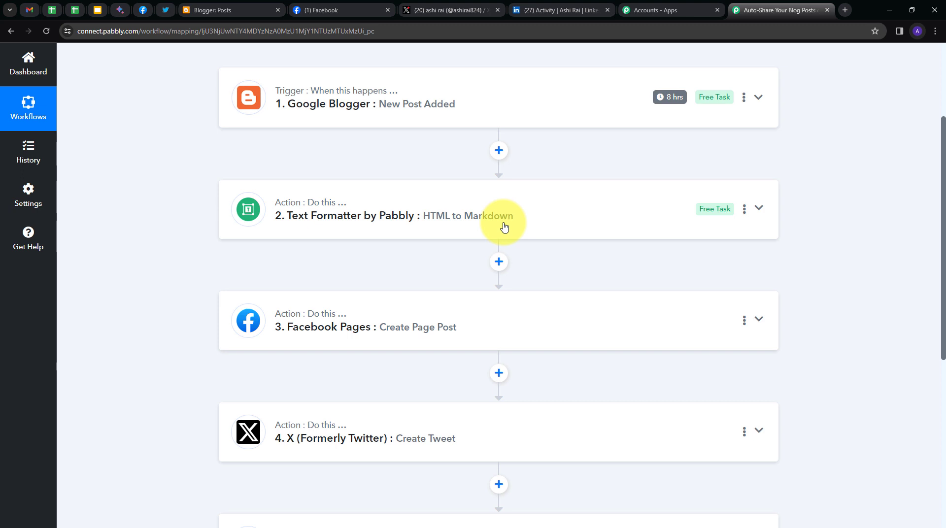
{"action": "scroll", "coordinate": [183, 207], "scroll_direction": "down", "scroll_amount": 2}
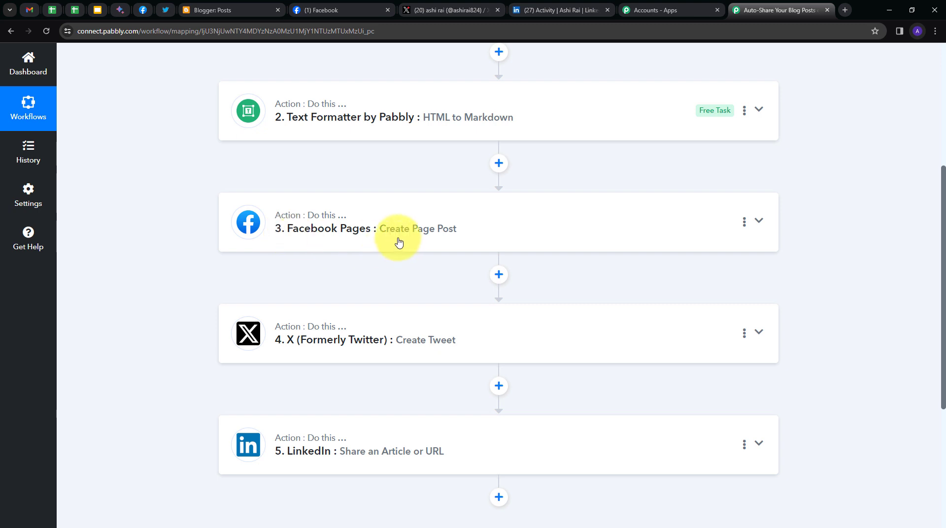
{"action": "scroll", "coordinate": [193, 237], "scroll_direction": "down", "scroll_amount": 1}
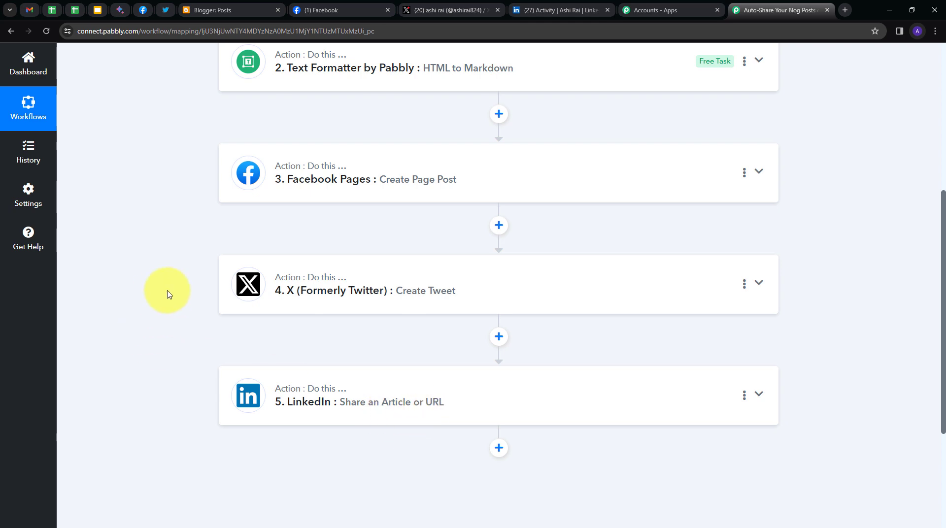
{"action": "scroll", "coordinate": [167, 294], "scroll_direction": "up", "scroll_amount": 6}
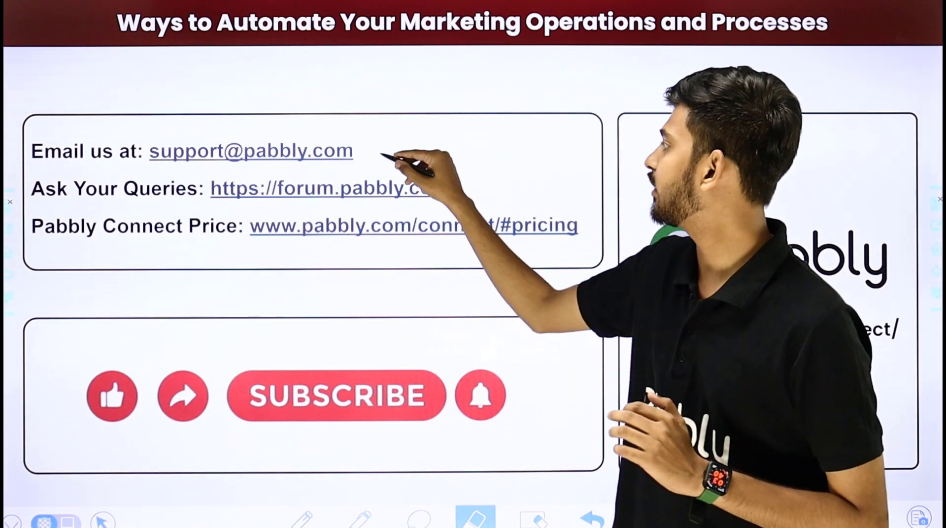
{"action": "left_click_drag", "start_coordinate": [380, 154], "coordinate": [454, 97]}
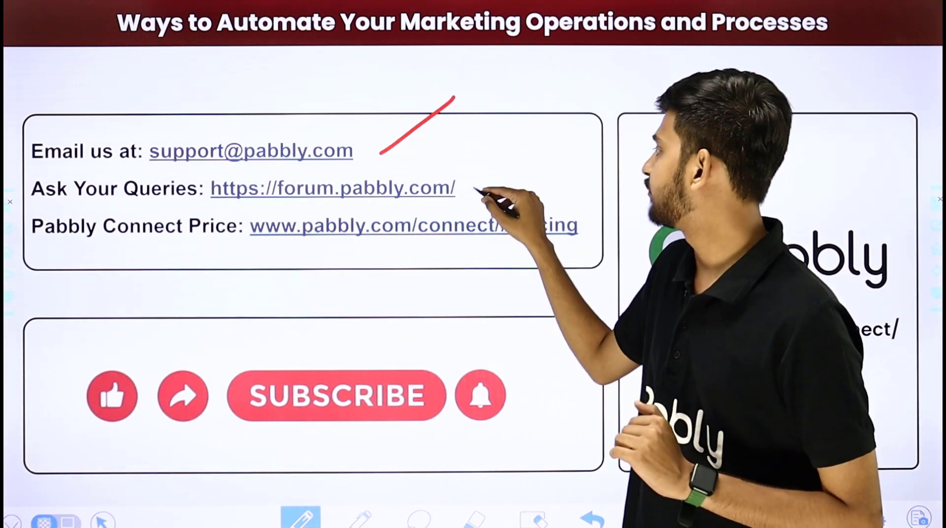
{"action": "left_click_drag", "start_coordinate": [469, 189], "coordinate": [533, 143]}
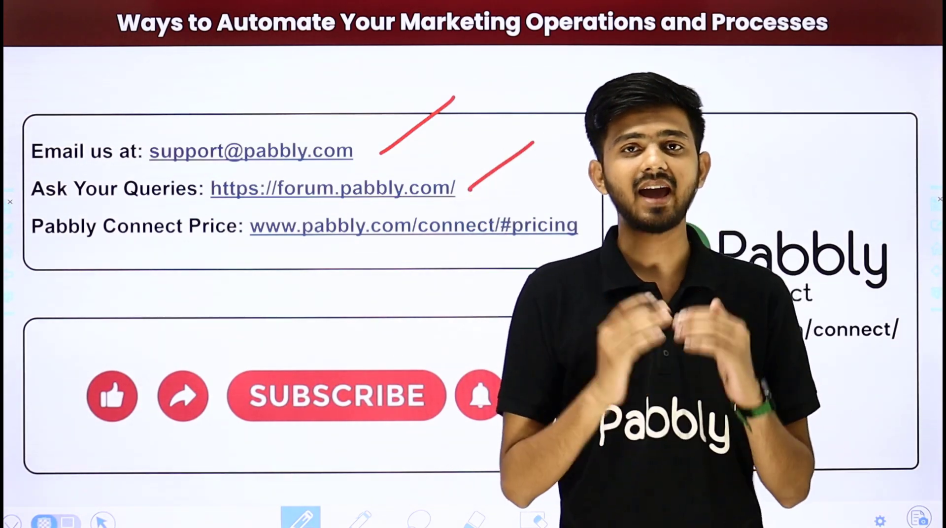